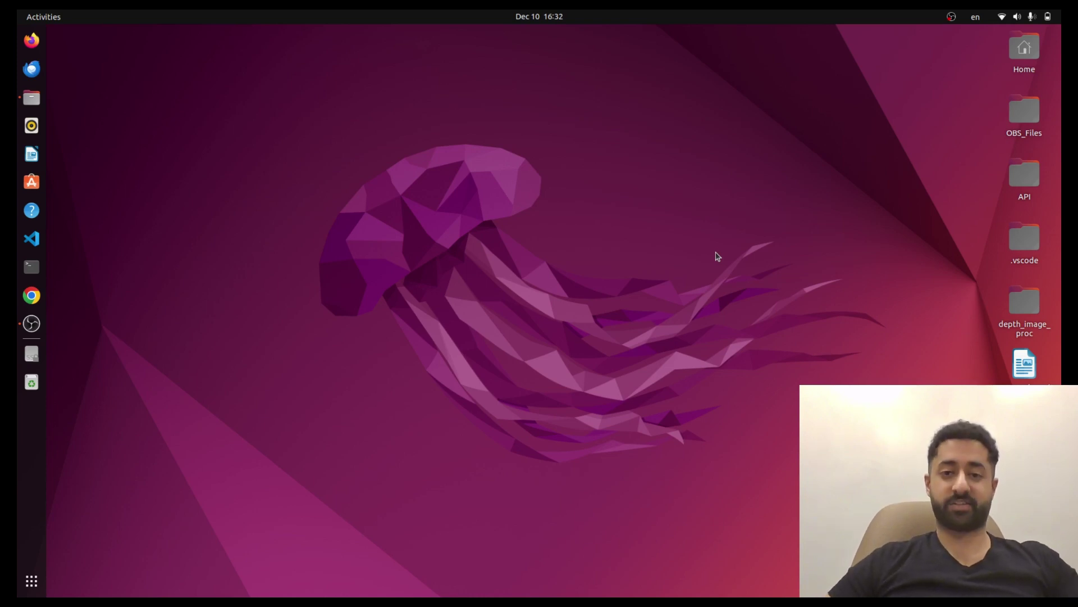
# Launch Chrome with a saved profile, search 'ros2 kortex' and open the GitHub ros2_kortex repository.
pyautogui.click(32, 295)
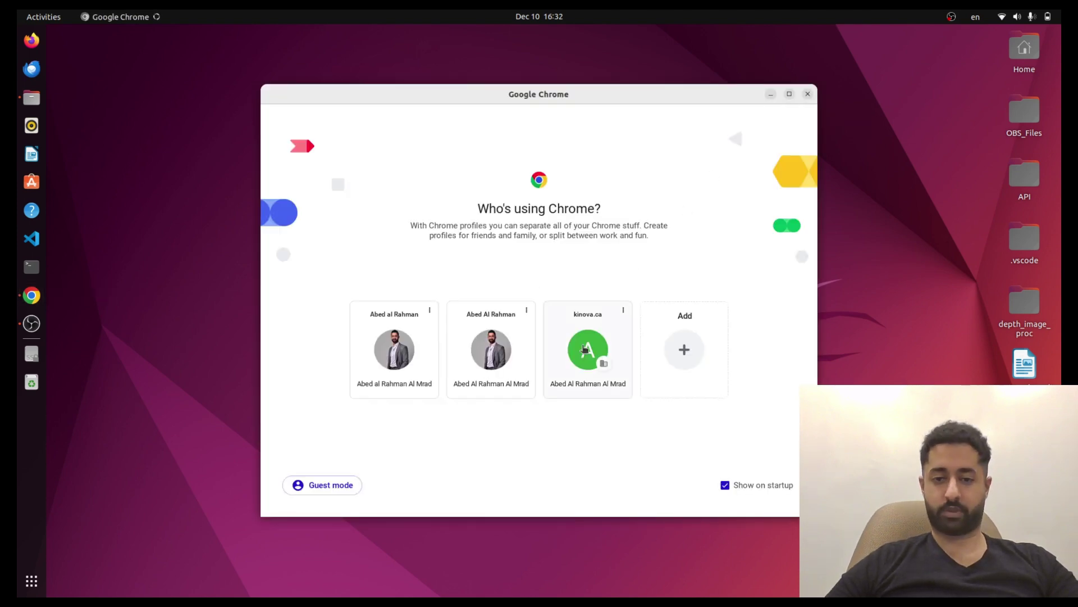
pyautogui.click(586, 349)
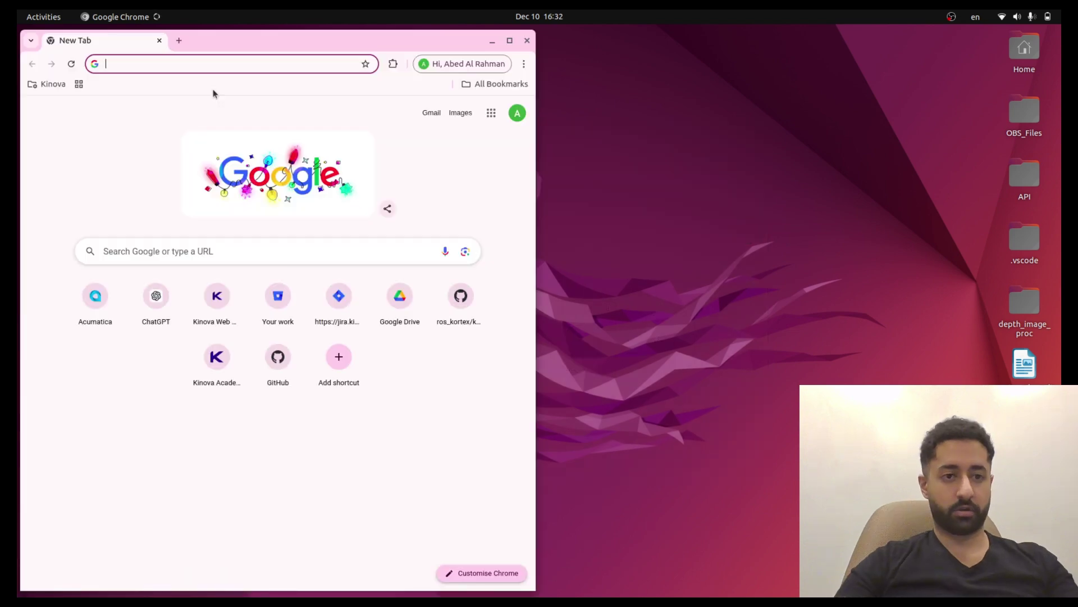
pyautogui.write('ros2 kortex')
pyautogui.press('Return')
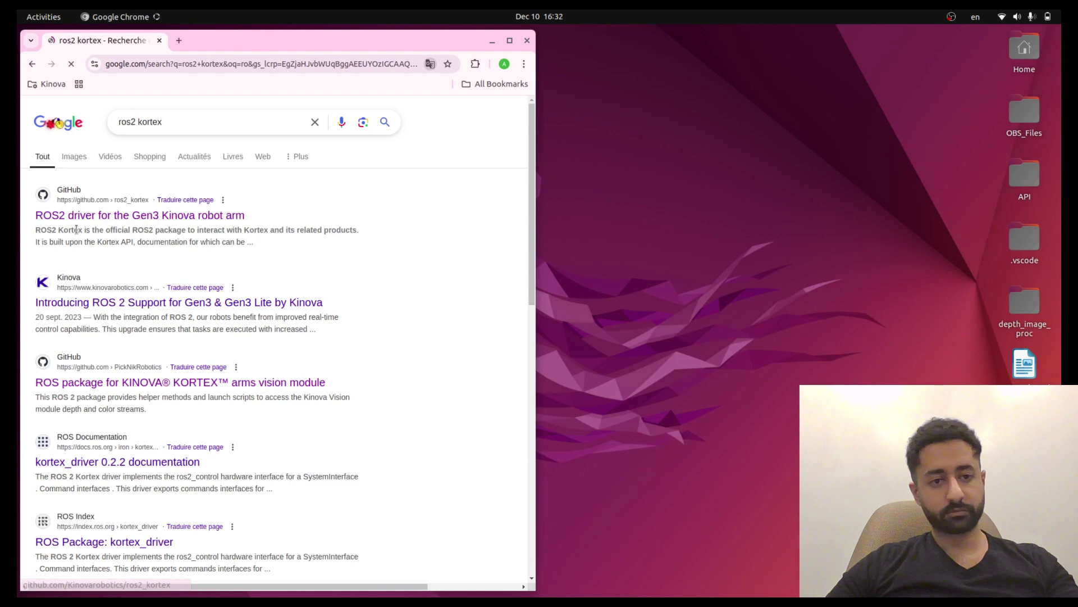
pyautogui.click(77, 230)
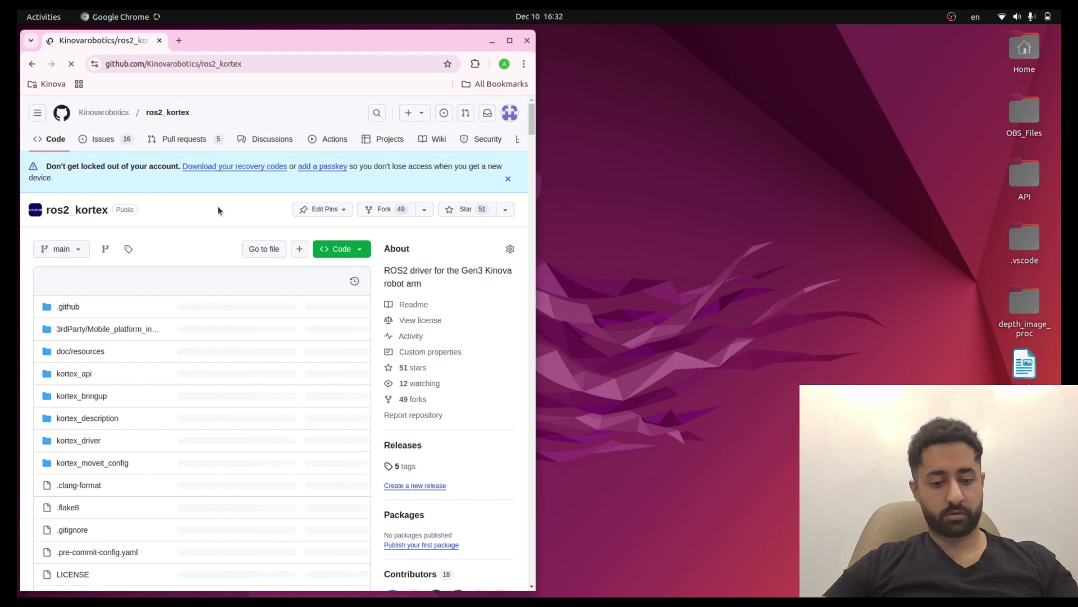
# Find 'vision' on the page, open ros2_kortex_vision, and scroll to its Building instructions.
pyautogui.hotkey('ctrl', 'f')
pyautogui.write('vision')
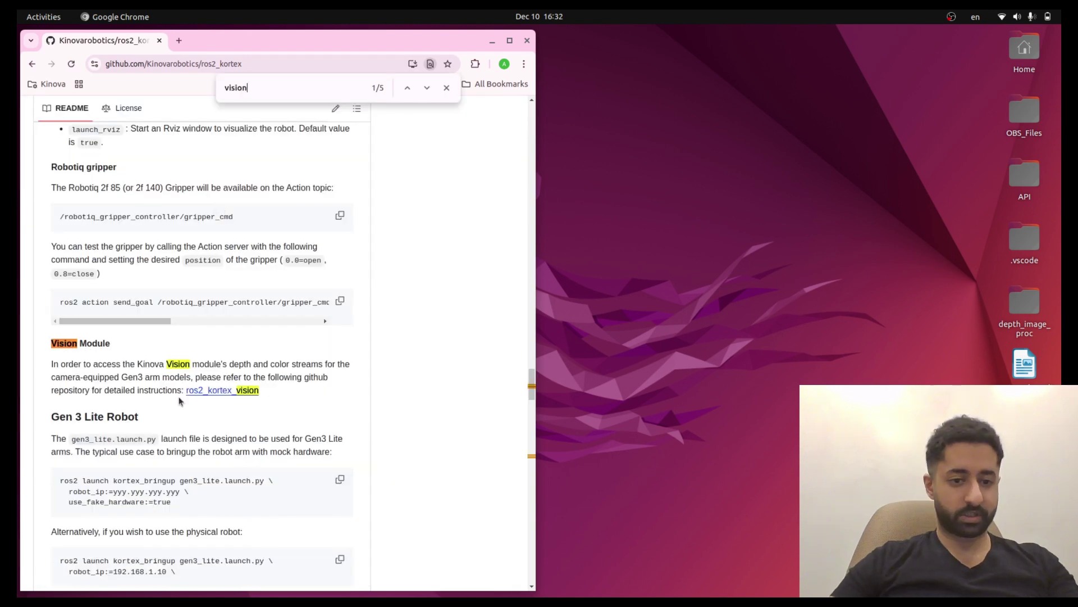
pyautogui.click(227, 391)
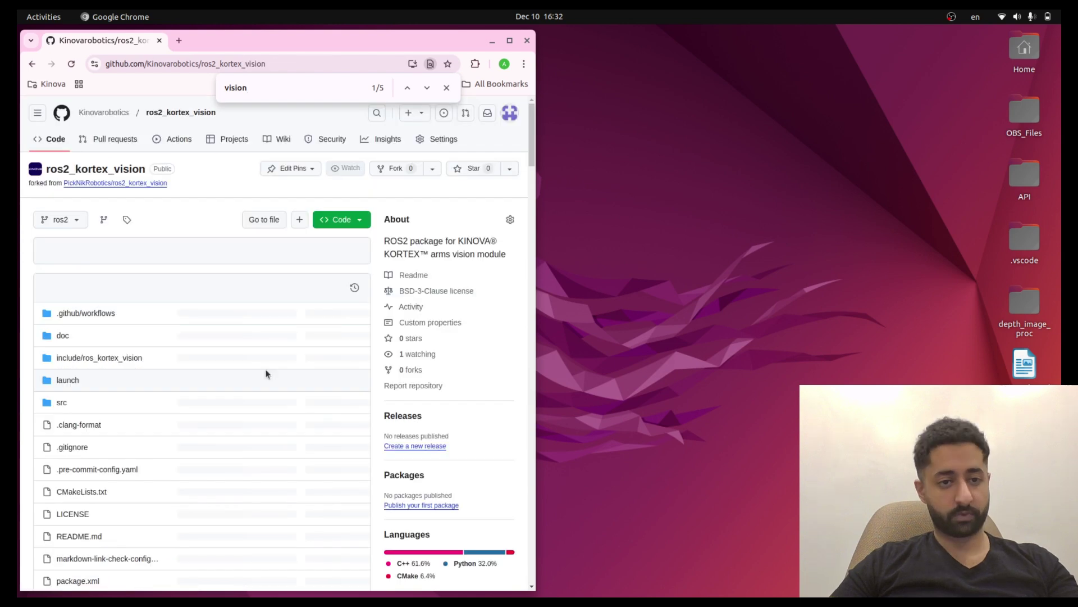
pyautogui.scroll(-3, 111, 388)
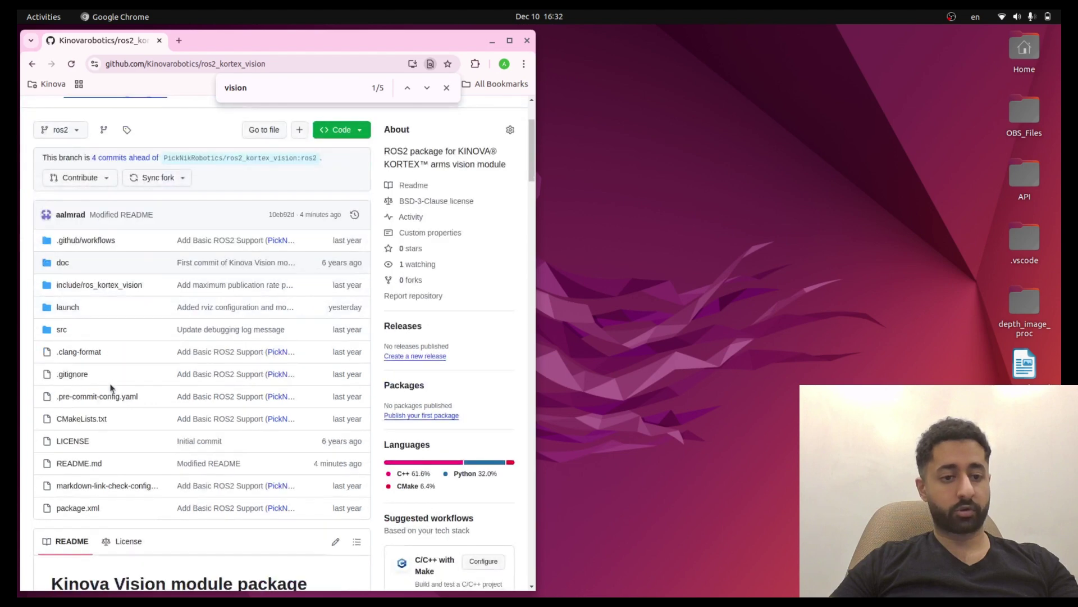
pyautogui.scroll(-10, 112, 389)
pyautogui.scroll(-12, 117, 390)
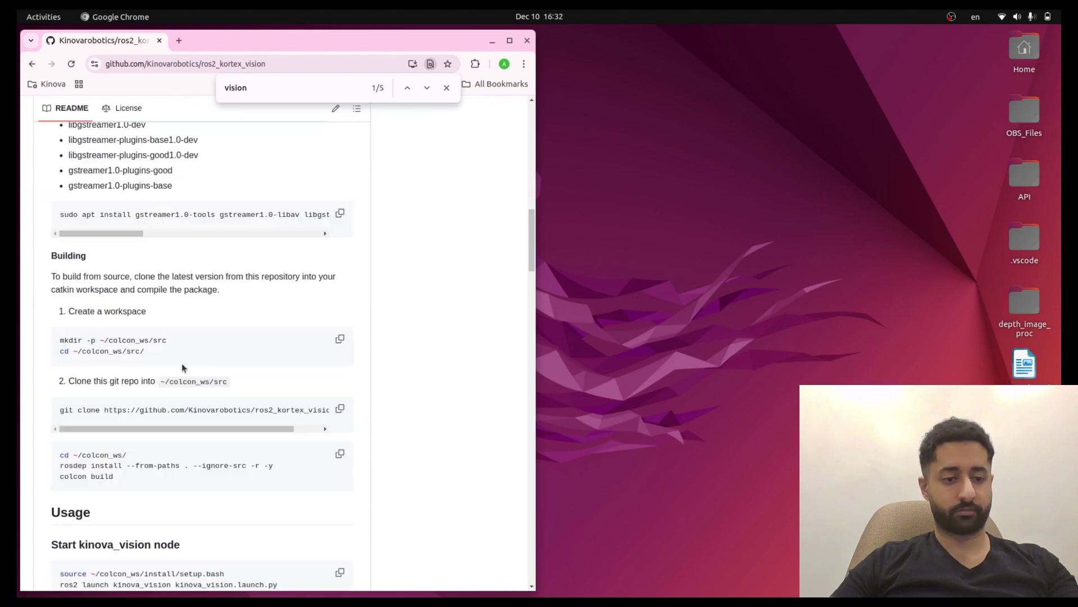
# Open a terminal beside the README and locate the GStreamer install command.
pyautogui.moveTo(22, 308)
pyautogui.click(32, 266)
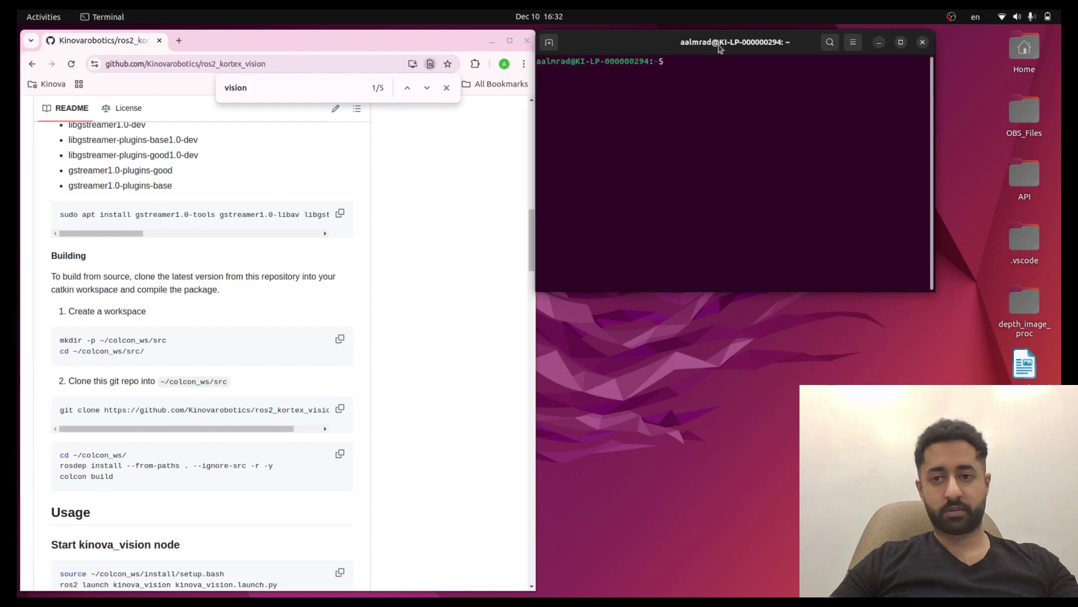
pyautogui.moveTo(720, 46); pyautogui.dragTo(809, 86)
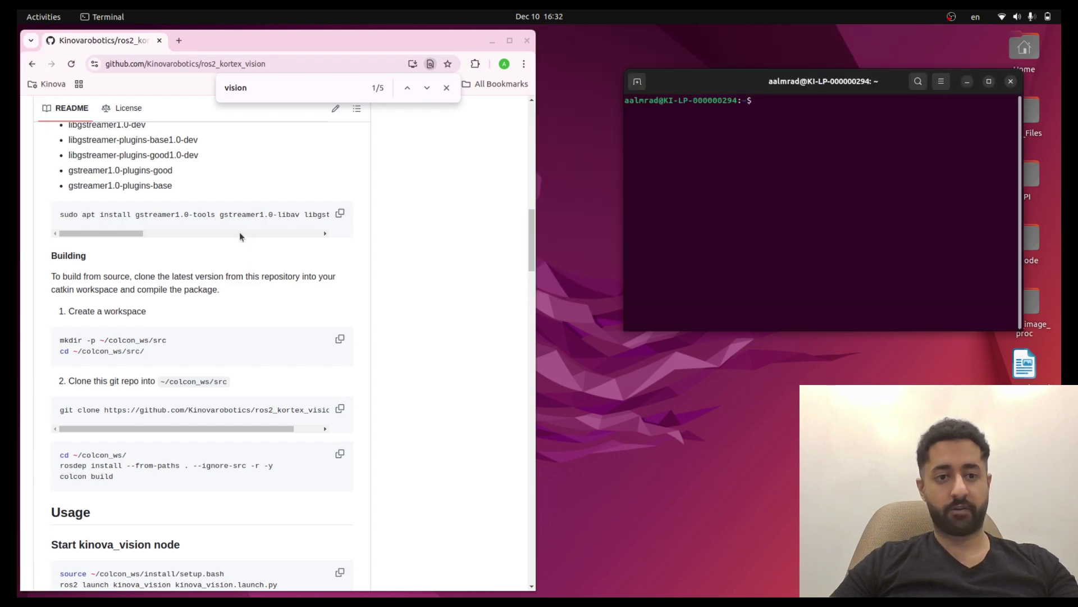
pyautogui.scroll(5, 240, 233)
pyautogui.scroll(1, 244, 264)
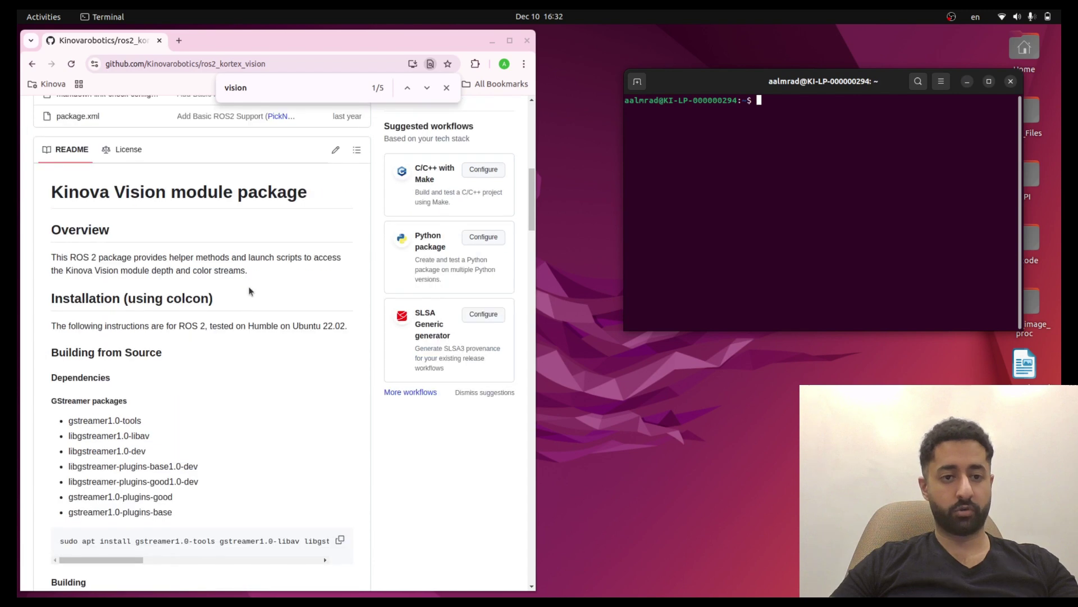
pyautogui.scroll(4, 250, 291)
pyautogui.scroll(-3, 241, 320)
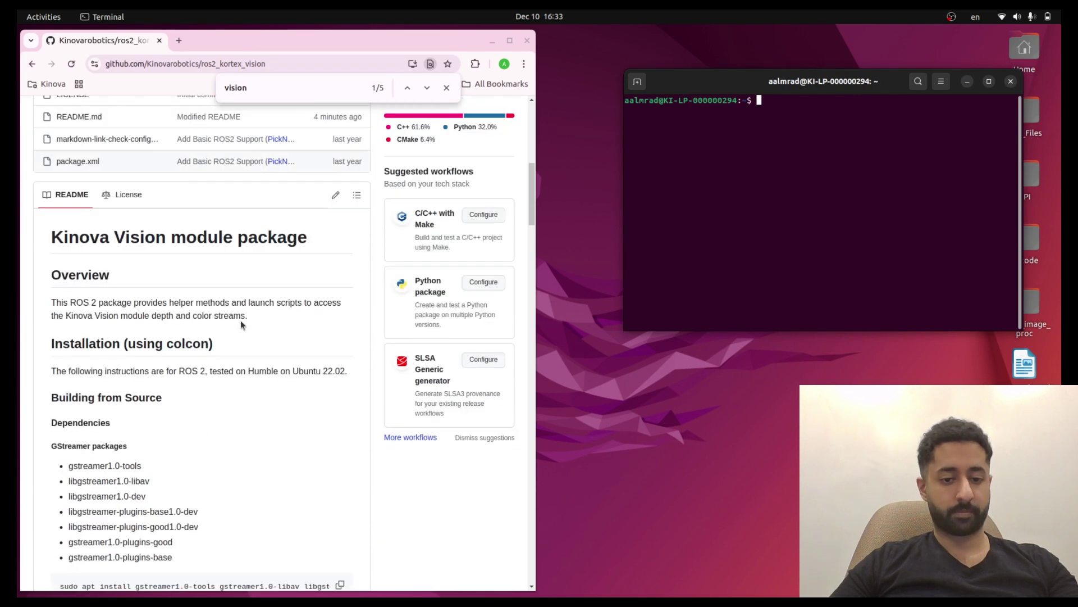
pyautogui.scroll(-5, 241, 325)
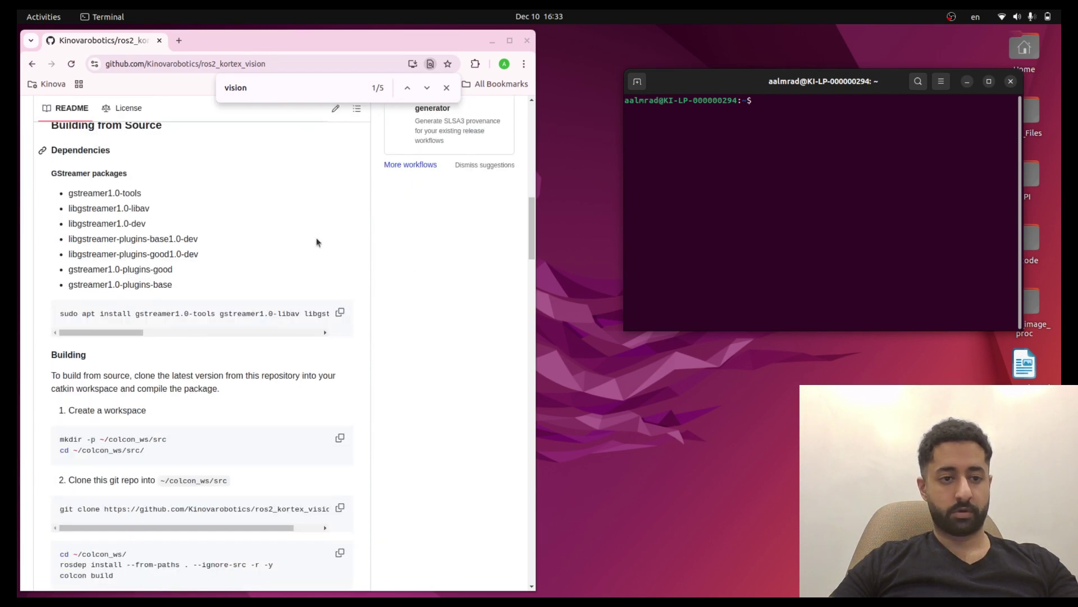
pyautogui.scroll(2, 227, 234)
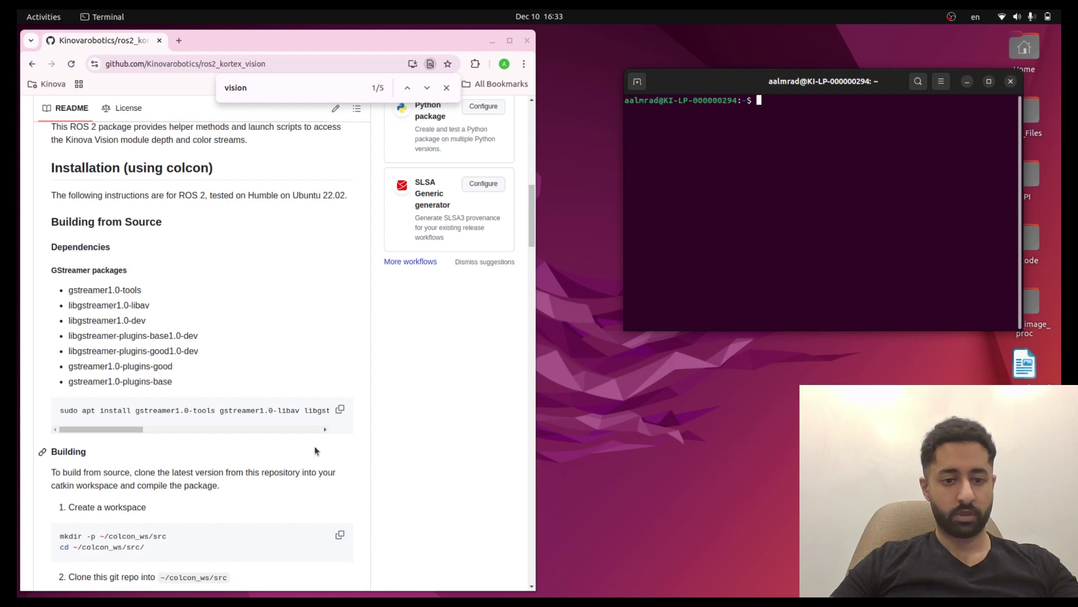
# Run the README's sudo apt install gstreamer command with the admin password, then clear the terminal.
pyautogui.click(340, 409)
pyautogui.click(789, 163)
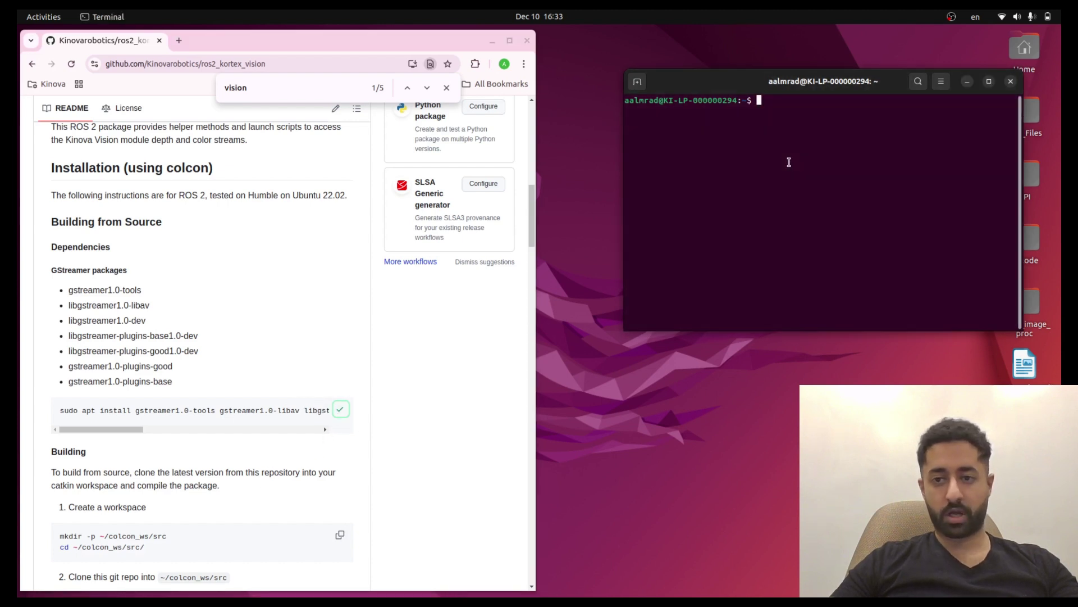
pyautogui.hotkey('ctrl', 'shift', 'v')
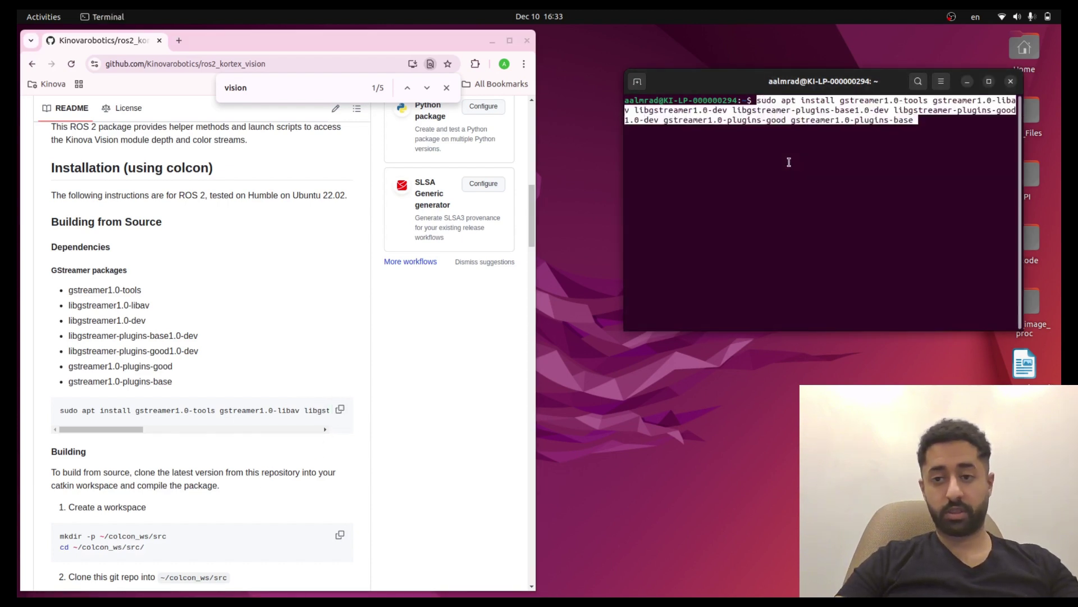
pyautogui.press('Return')
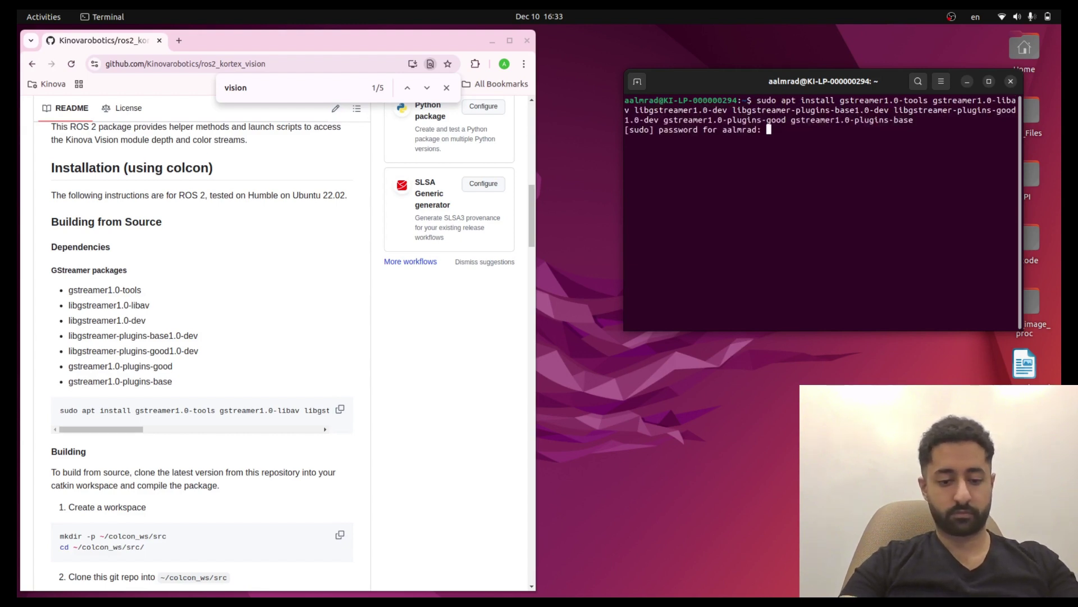
pyautogui.press('Return')
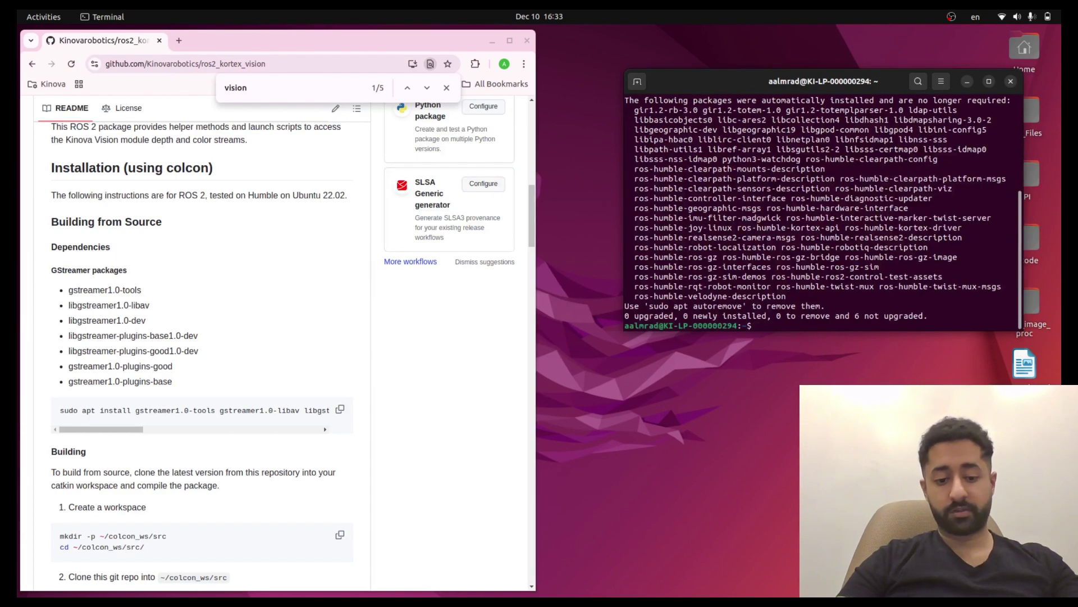
pyautogui.write('clear')
pyautogui.press('Return')
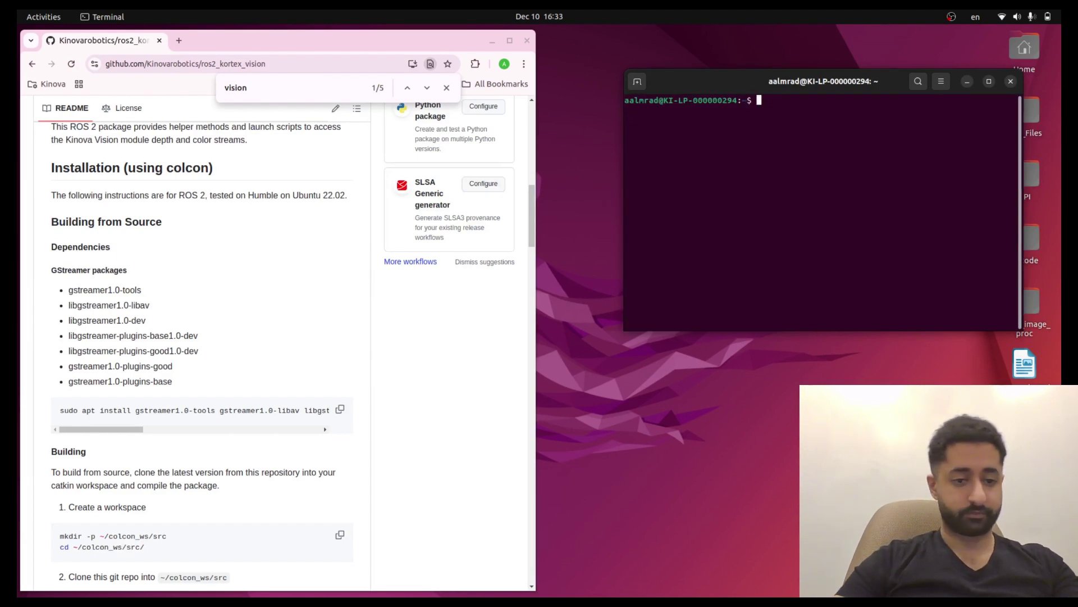
# Create ~/colcon_ws/src and cd into it using the README's mkdir/cd block, then clear.
pyautogui.scroll(-2, 130, 449)
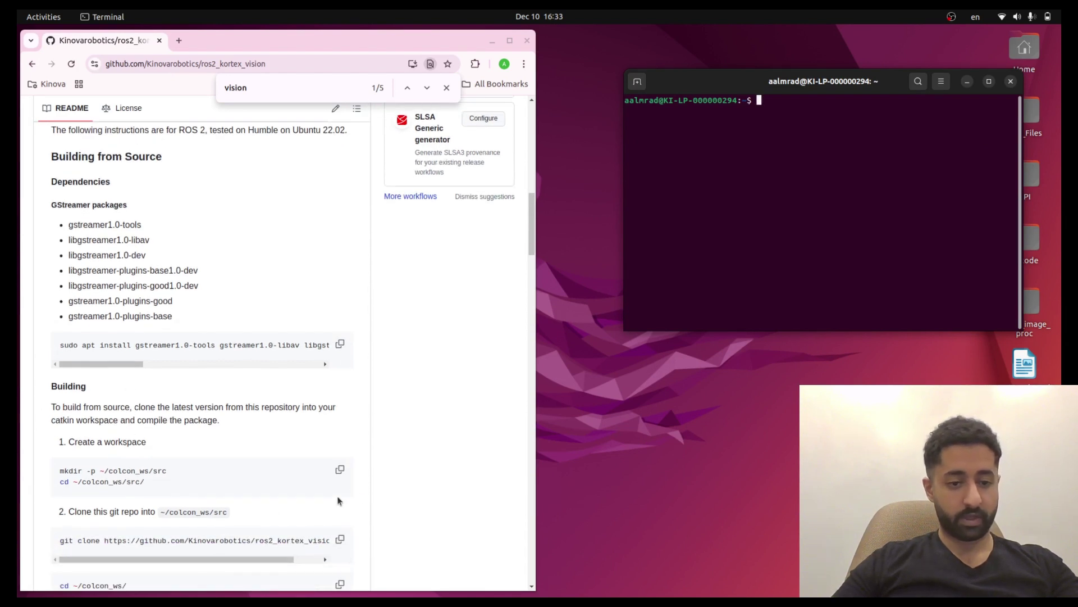
pyautogui.click(339, 469)
pyautogui.click(818, 222)
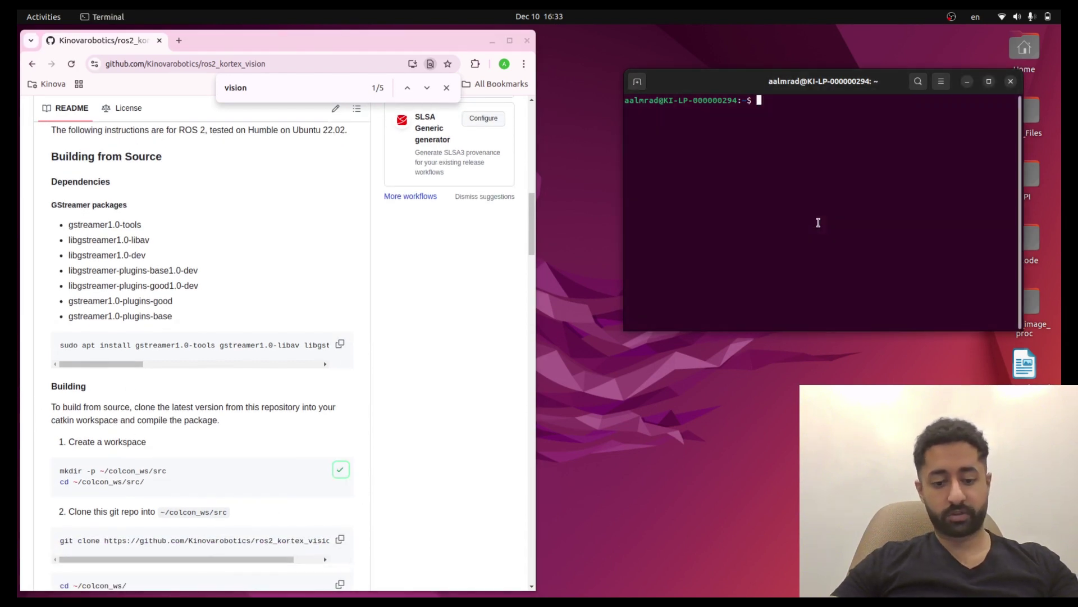
pyautogui.hotkey('ctrl', 'shift', 'v')
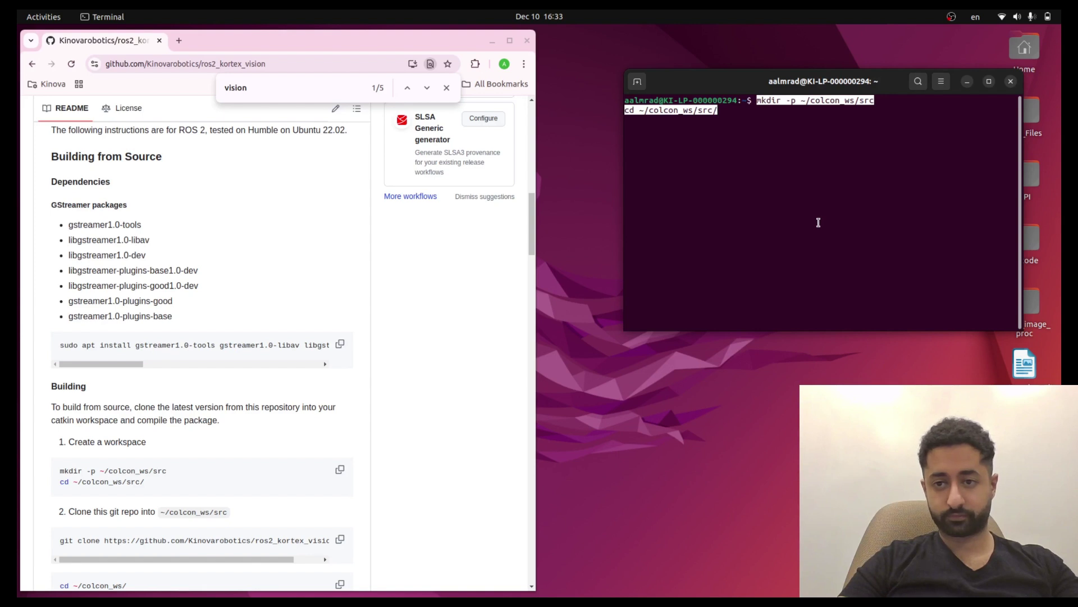
pyautogui.press('Return')
pyautogui.write('clear')
pyautogui.press('Return')
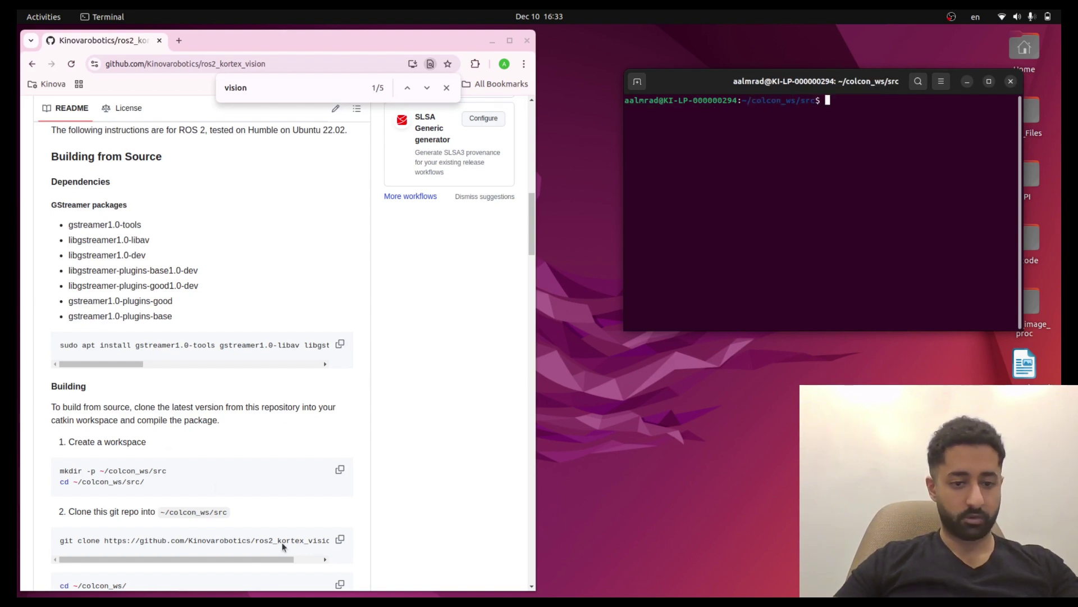
# Git clone ros2_kortex_vision into src and copy the rosdep/colcon build commands.
pyautogui.click(340, 539)
pyautogui.click(745, 193)
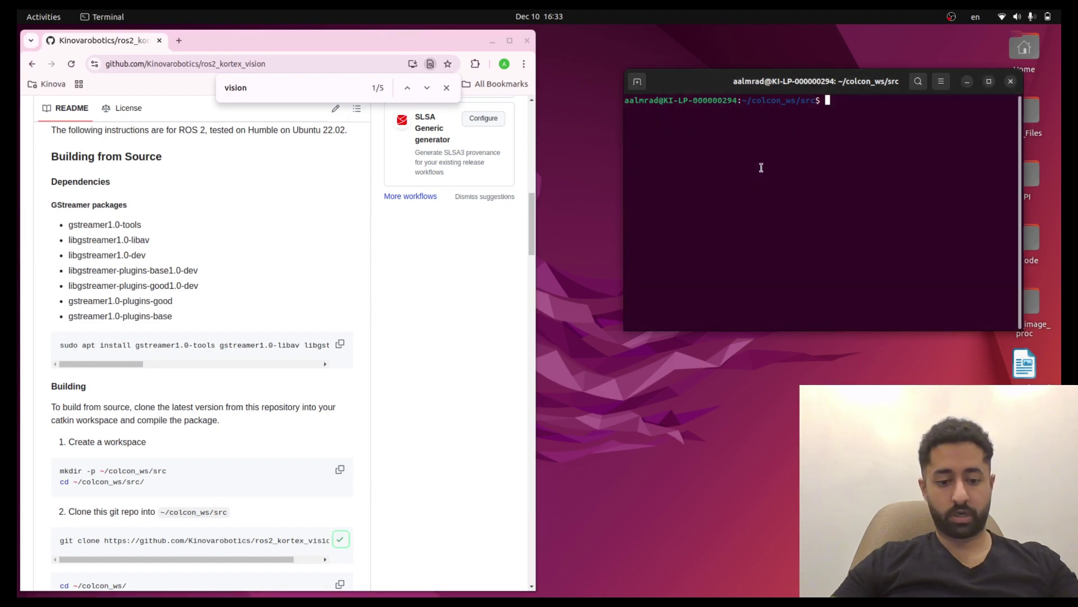
pyautogui.hotkey('ctrl', 'shift', 'v')
pyautogui.press('Return')
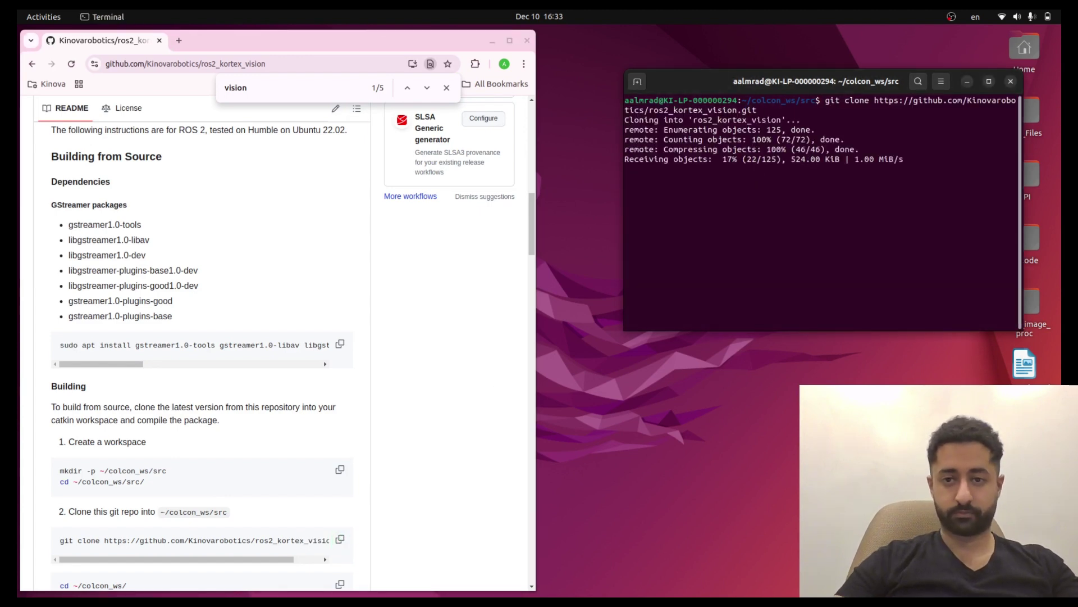
pyautogui.scroll(-4, 258, 322)
pyautogui.scroll(-2, 206, 440)
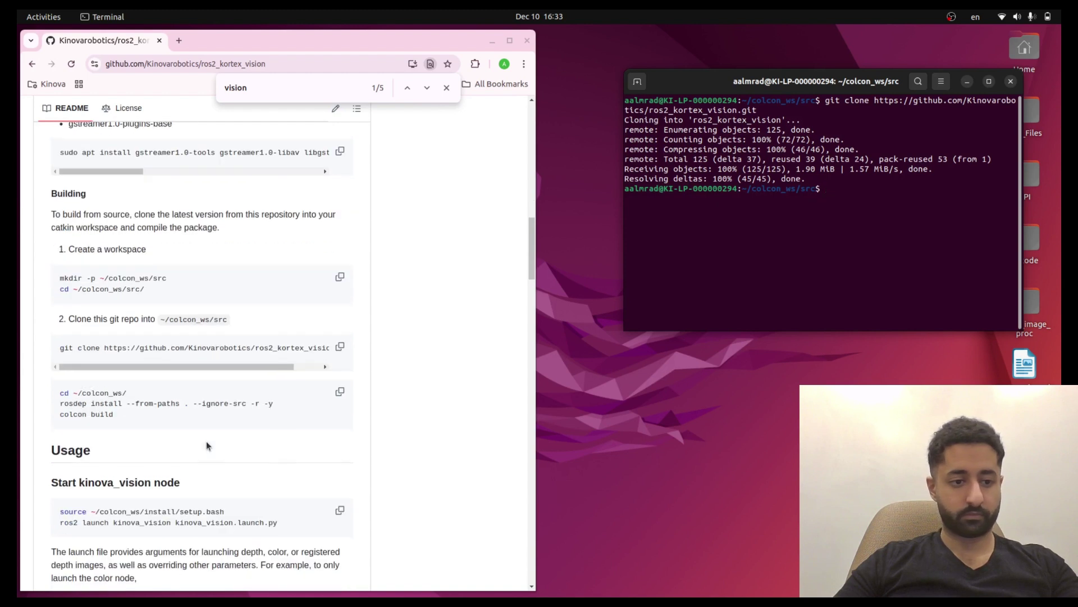
pyautogui.click(341, 388)
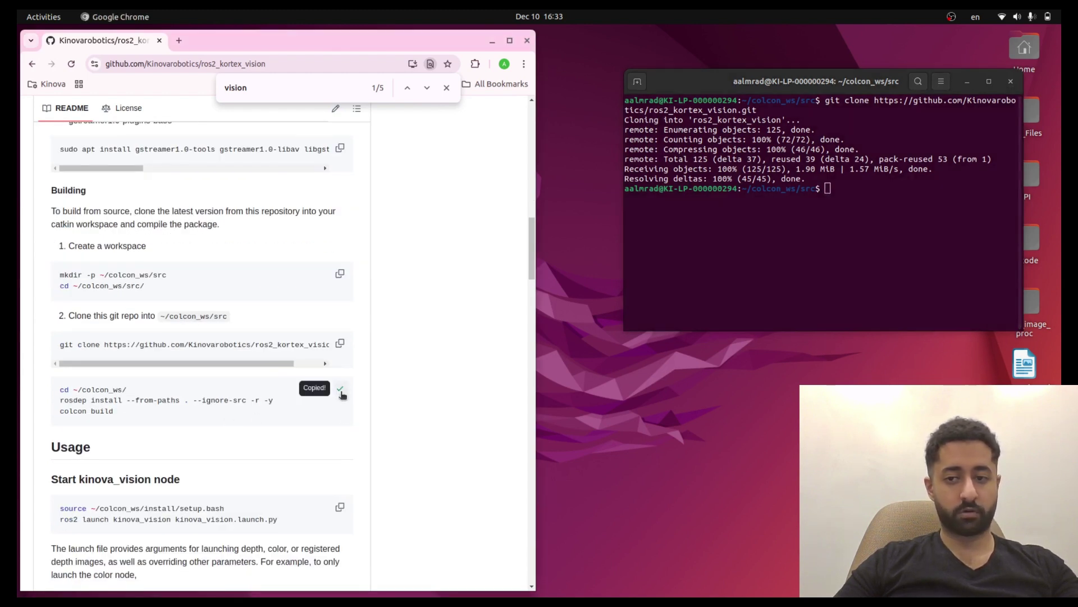
# Run the pasted rosdep install and colcon build of kinova_vision, then clear the build output.
pyautogui.write('clear')
pyautogui.press('Return')
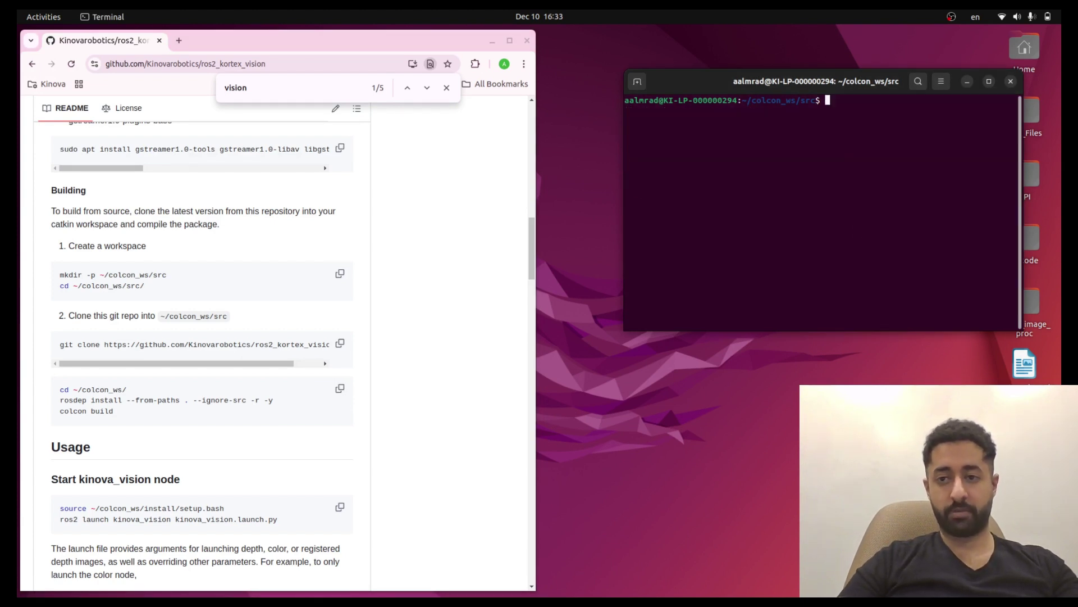
pyautogui.hotkey('ctrl', 'shift', 'v')
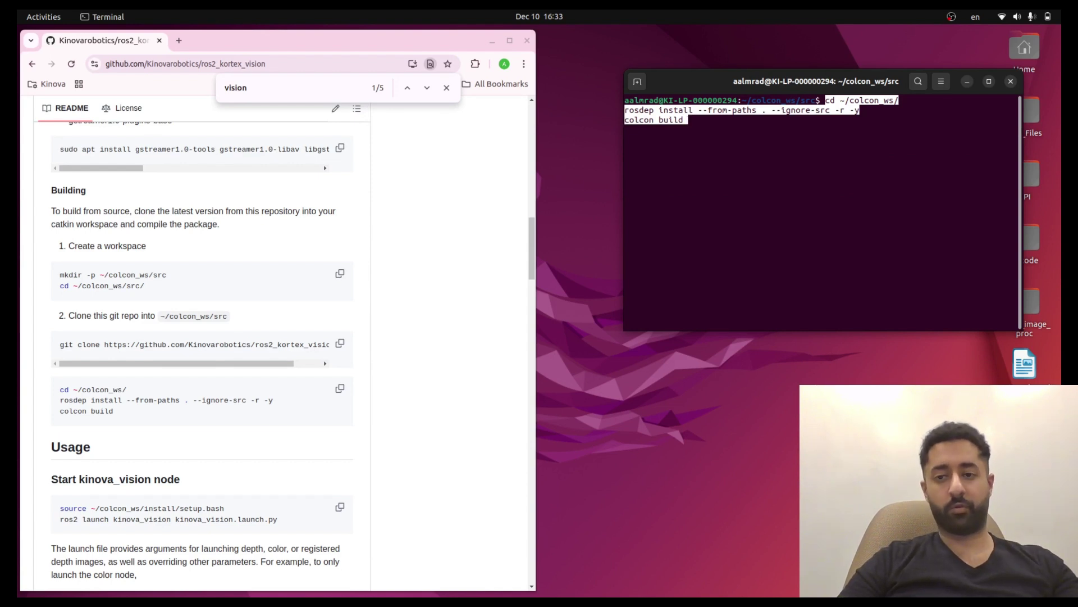
pyautogui.press('Return')
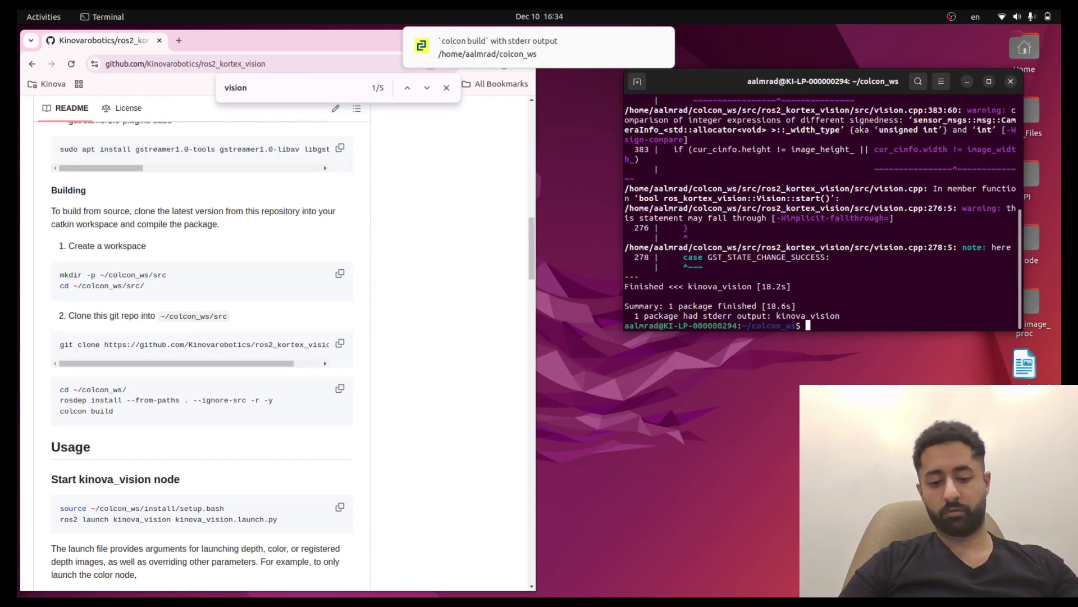
pyautogui.write('clear')
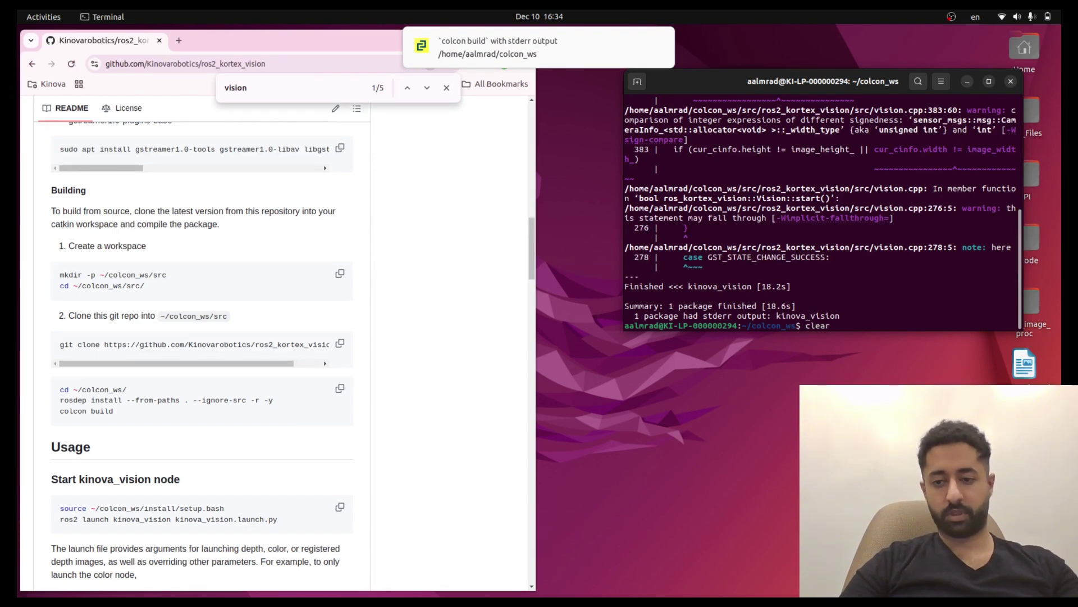
pyautogui.press('Return')
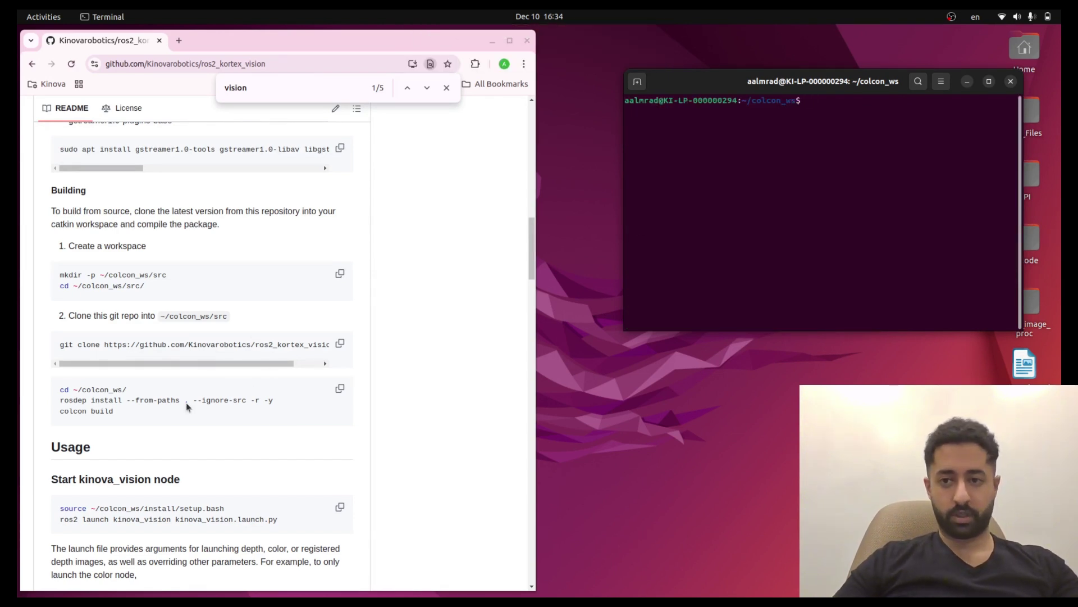
# Open ~/.bashrc in nano and add a blank line at the end of the file.
pyautogui.scroll(-5, 143, 415)
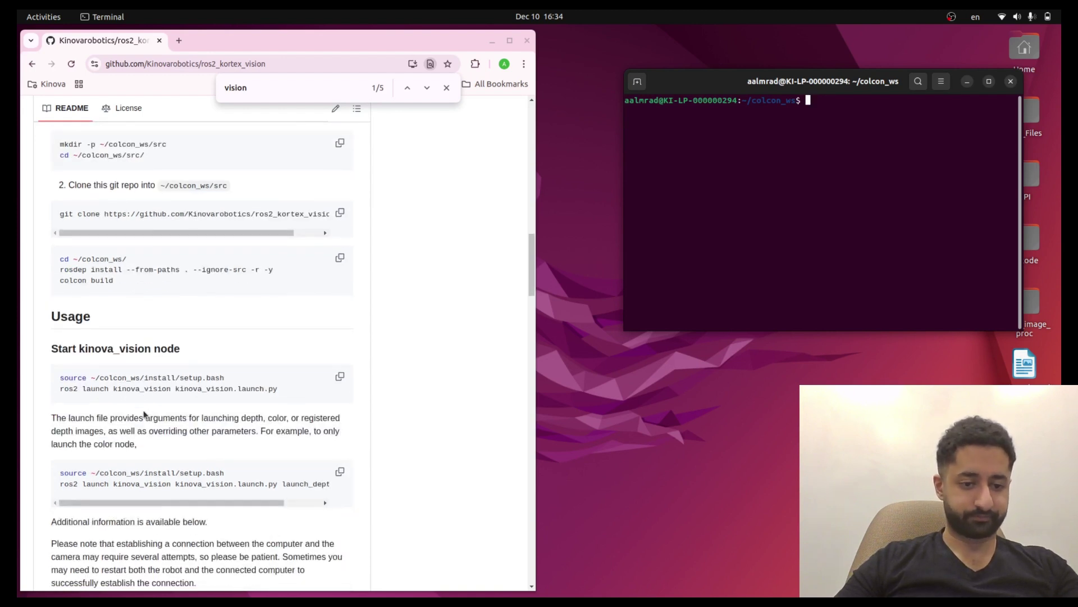
pyautogui.scroll(-2, 136, 501)
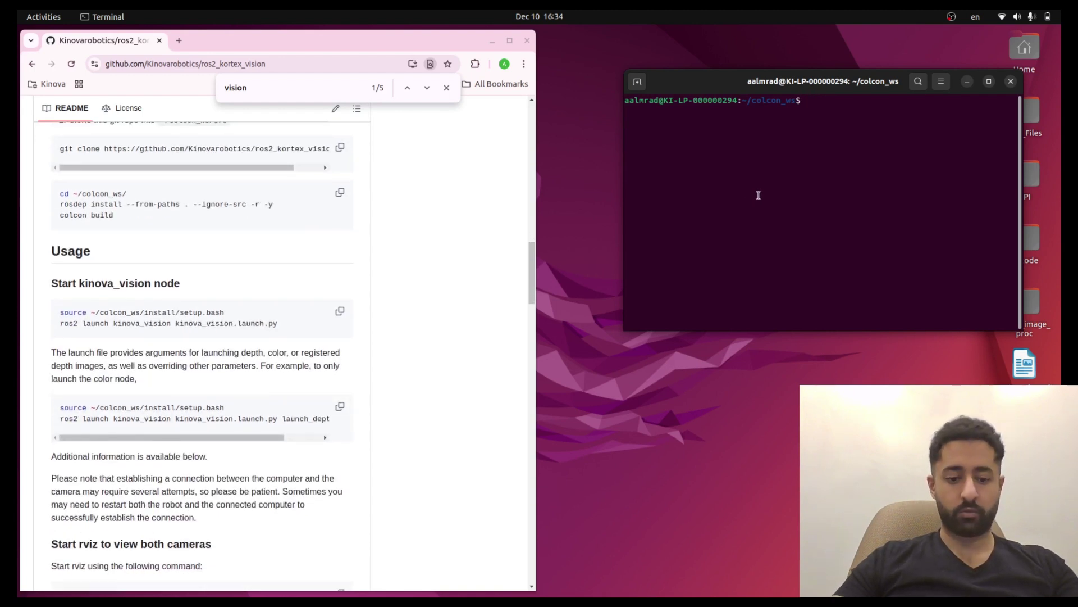
pyautogui.write('source')
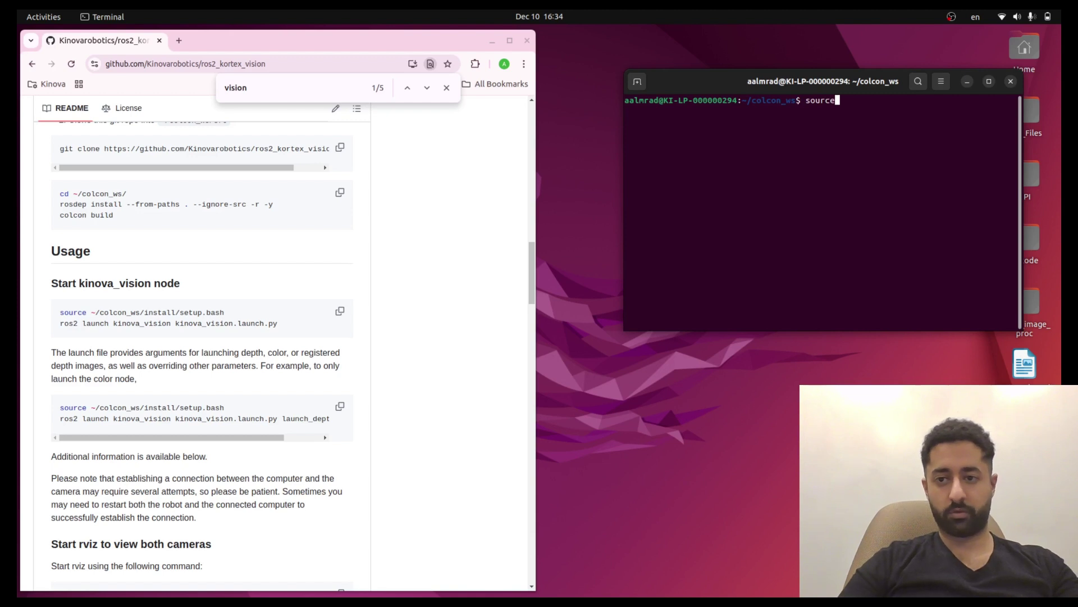
pyautogui.press('BackSpace')
pyautogui.press('BackSpace')
pyautogui.press('BackSpace')
pyautogui.press('BackSpace')
pyautogui.press('BackSpace')
pyautogui.write('nano ~/.')
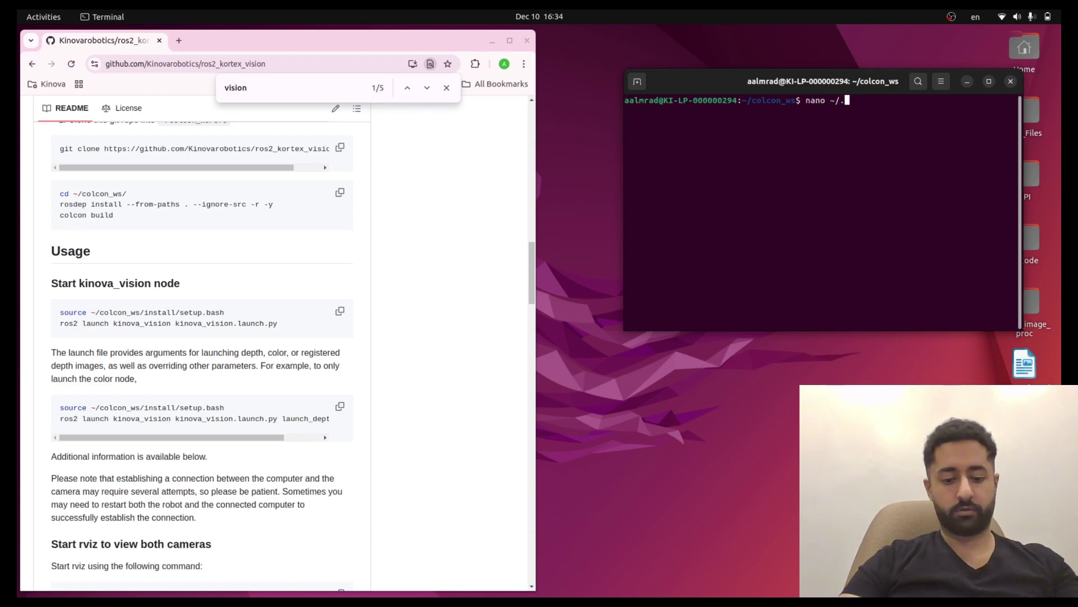
pyautogui.write('badhrc')
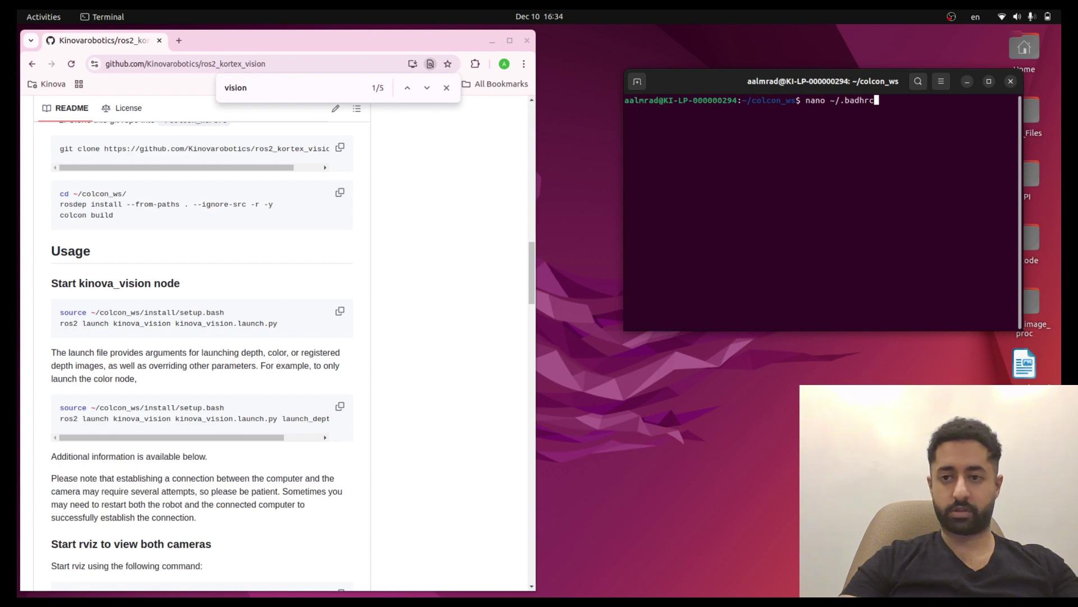
pyautogui.press('BackSpace')
pyautogui.press('BackSpace')
pyautogui.press('BackSpace')
pyautogui.press('BackSpace')
pyautogui.write('sh')
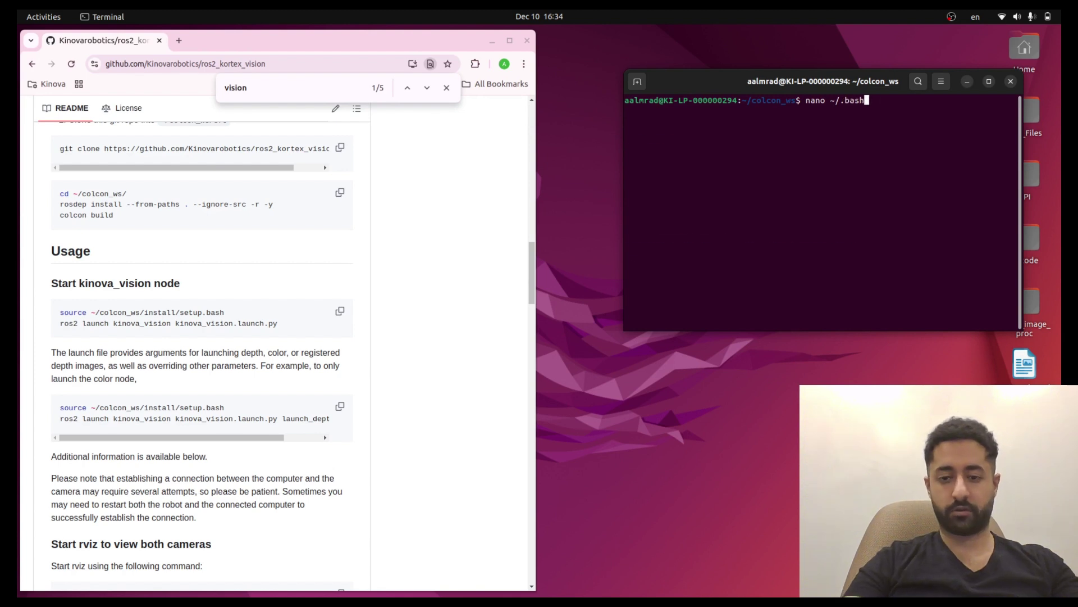
pyautogui.write('rc')
pyautogui.press('Return')
pyautogui.scroll(-15, 740, 211)
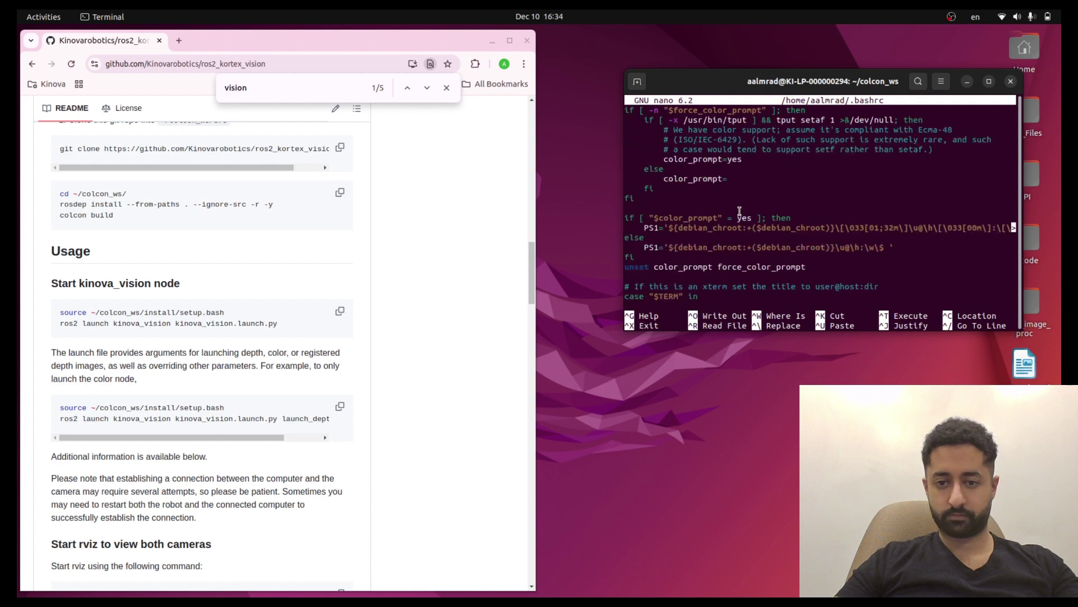
pyautogui.scroll(-20, 737, 216)
pyautogui.press('Return')
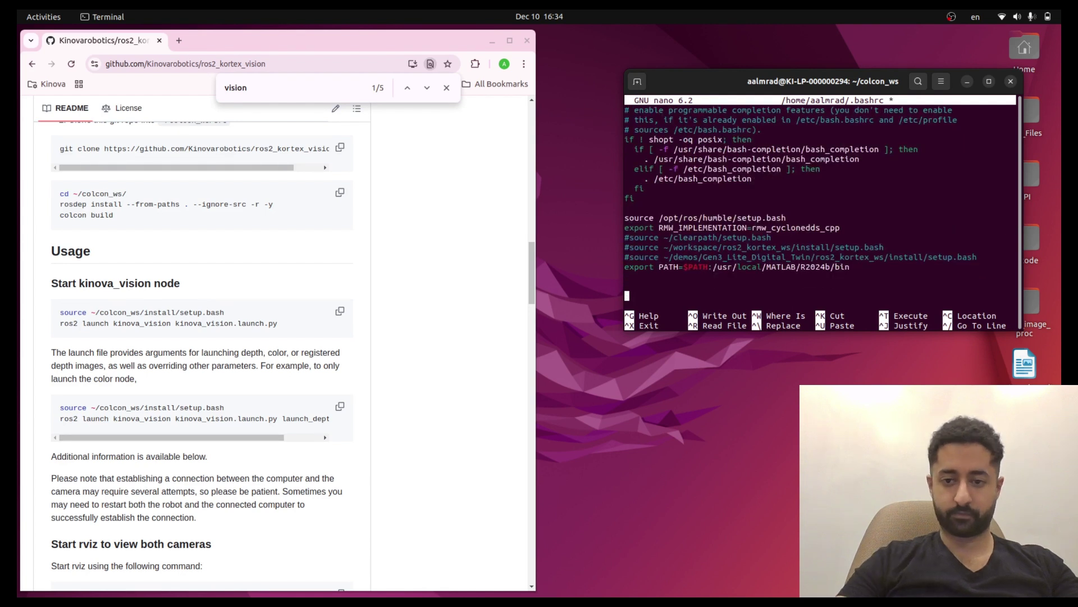
pyautogui.press('Up')
pyautogui.press('Up')
# Paste 'source ~/colcon_ws/install/setup.bash' into .bashrc, save, exit nano and clear.
pyautogui.write('source')
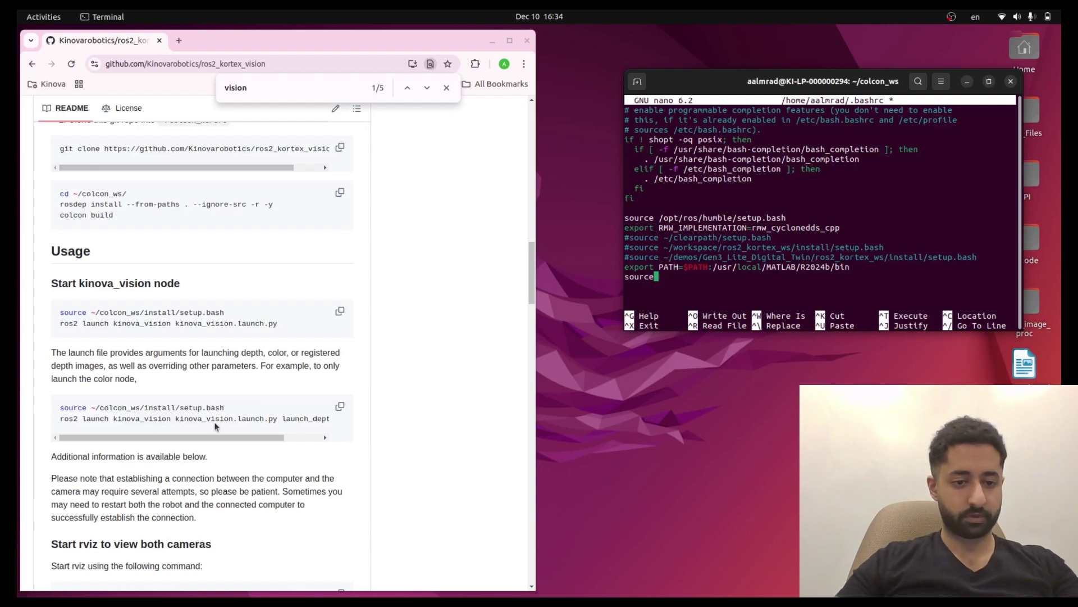
pyautogui.moveTo(225, 408); pyautogui.dragTo(215, 408)
pyautogui.moveTo(225, 311); pyautogui.dragTo(59, 318)
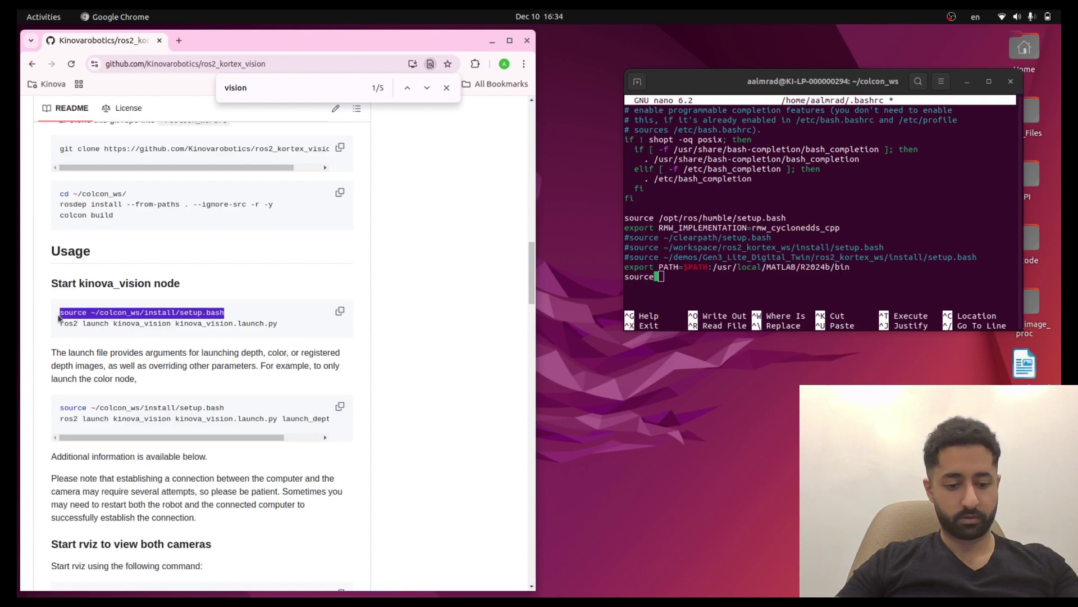
pyautogui.click(673, 278)
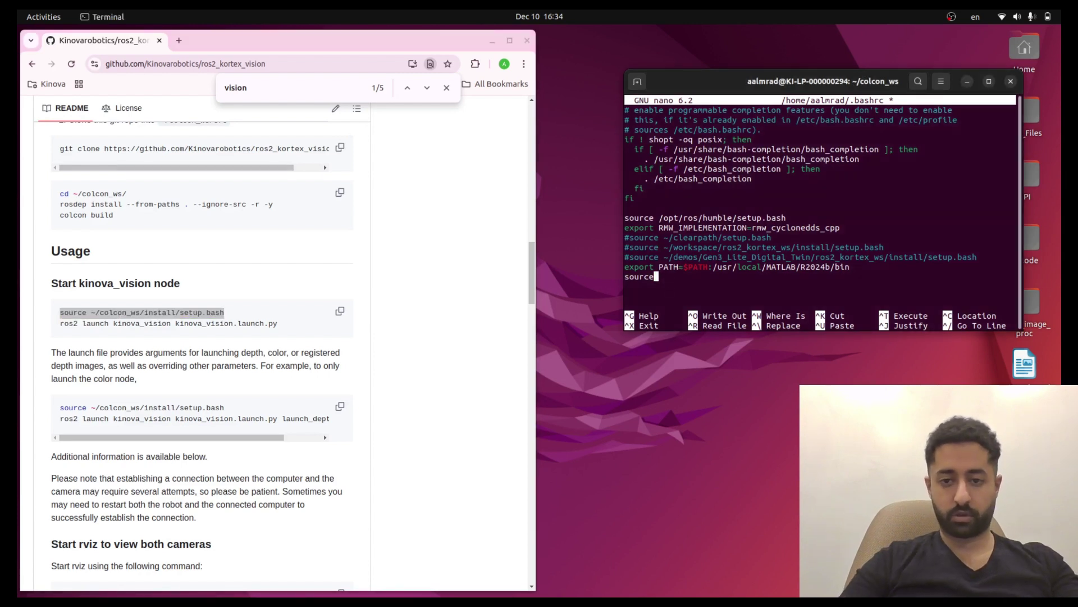
pyautogui.press('BackSpace')
pyautogui.press('BackSpace')
pyautogui.press('BackSpace')
pyautogui.press('BackSpace')
pyautogui.press('BackSpace')
pyautogui.press('BackSpace')
pyautogui.write('source ~/colcon_ws/install/setup.bash')
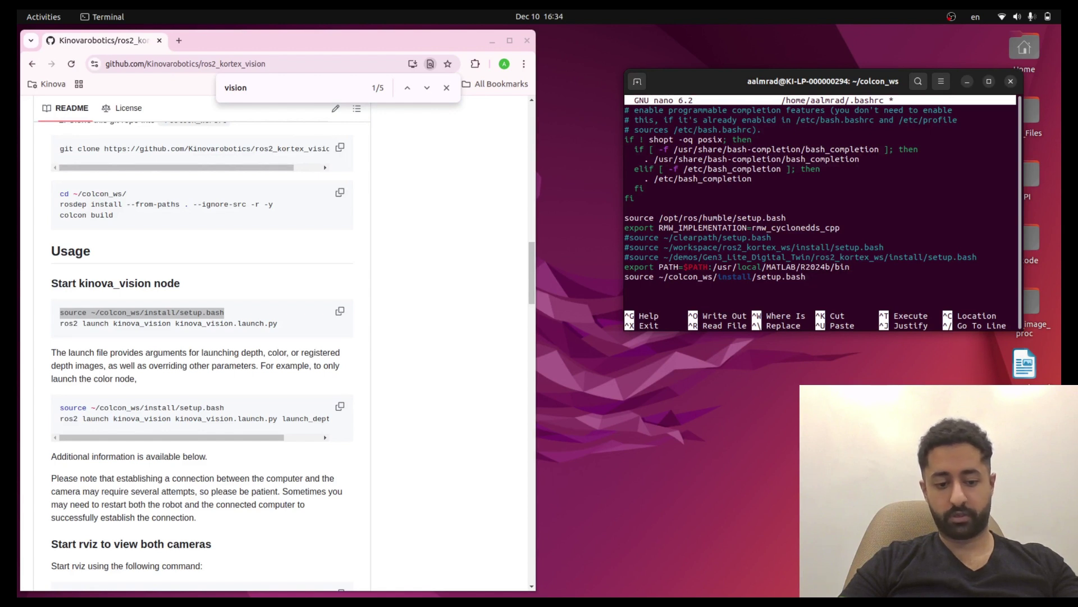
pyautogui.hotkey('ctrl', 's')
pyautogui.hotkey('ctrl', 'x')
pyautogui.write('clear')
pyautogui.press('Return')
# Reopen a fresh terminal and select the README's ros2 launch kinova_vision command.
pyautogui.hotkey('ctrl', 'd')
pyautogui.hotkey('ctrl', 'alt', 't')
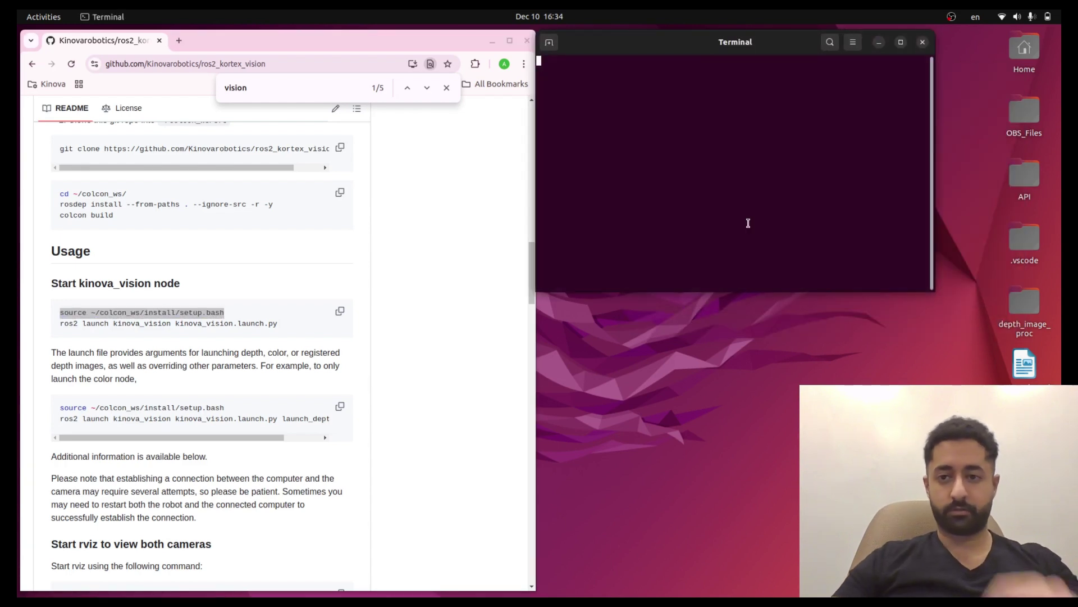
pyautogui.moveTo(702, 45); pyautogui.dragTo(786, 135)
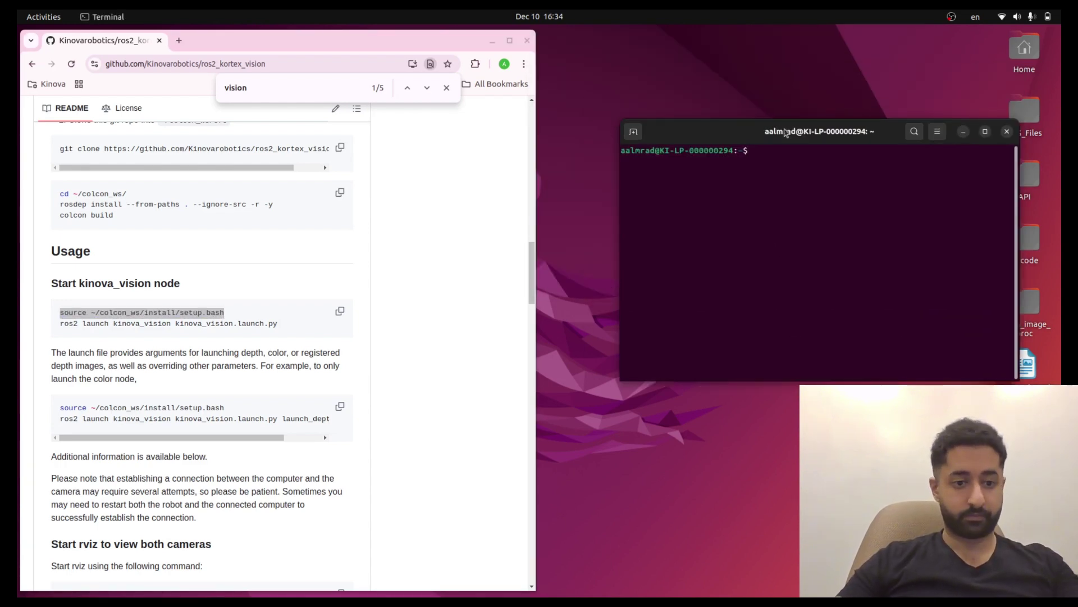
pyautogui.click(221, 341)
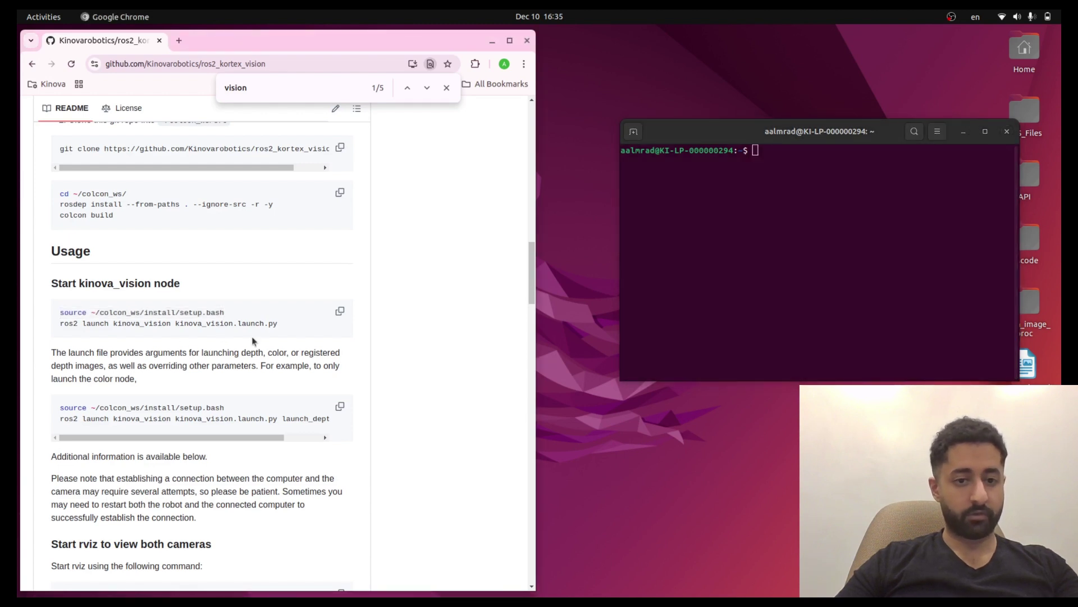
pyautogui.doubleClick(273, 324)
pyautogui.click(225, 332)
pyautogui.moveTo(93, 335); pyautogui.dragTo(49, 327)
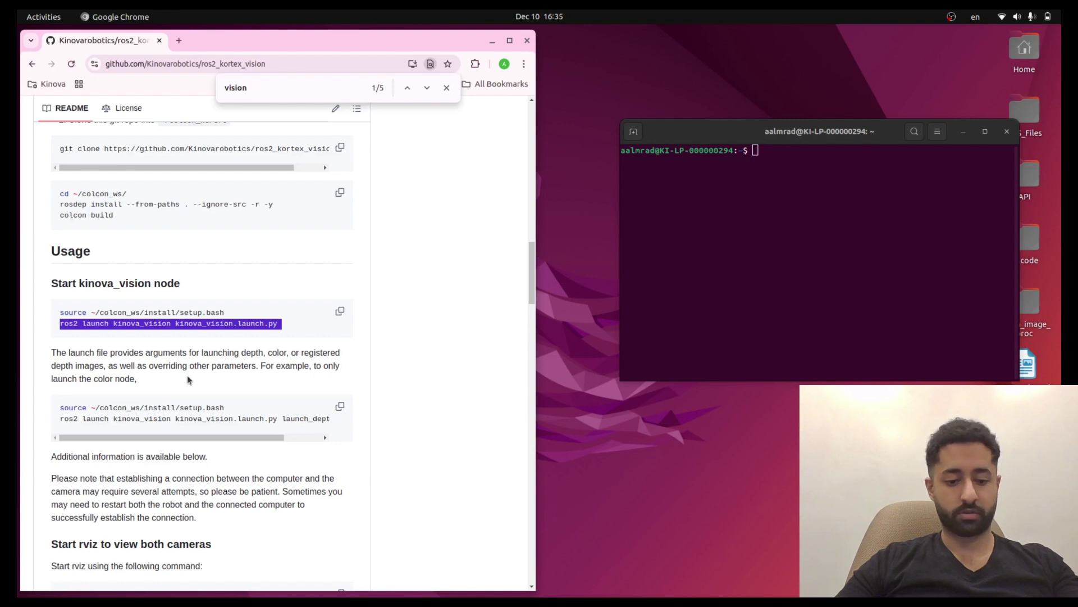
# Run 'ros2 launch kinova_vision kinova_vision.launch.py' and highlight the calibration, color and depth stream messages.
pyautogui.click(910, 204)
pyautogui.hotkey('ctrl', 'shift', 'v')
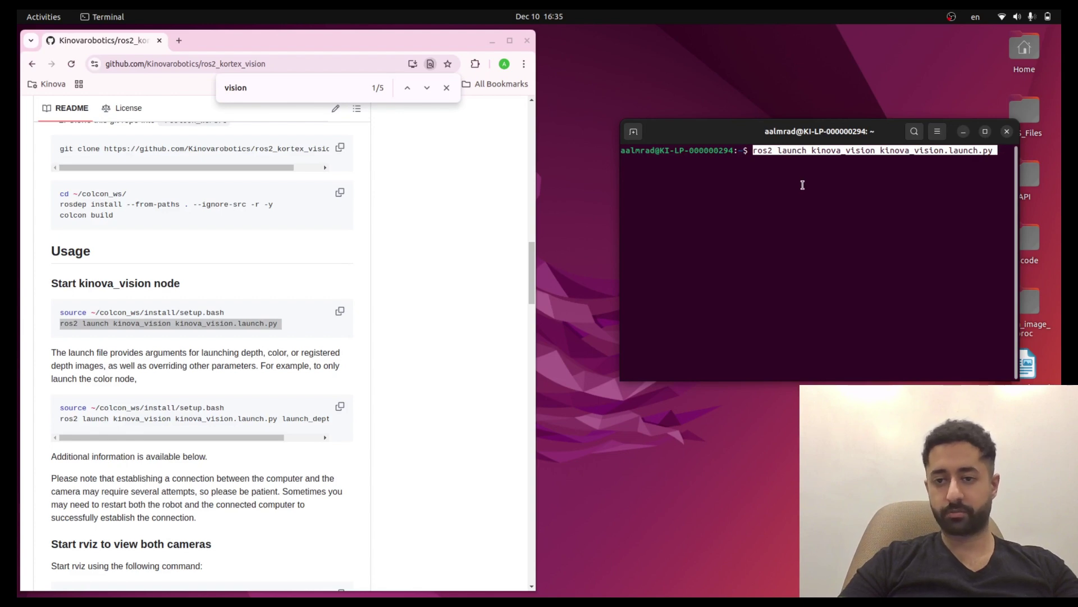
pyautogui.press('Return')
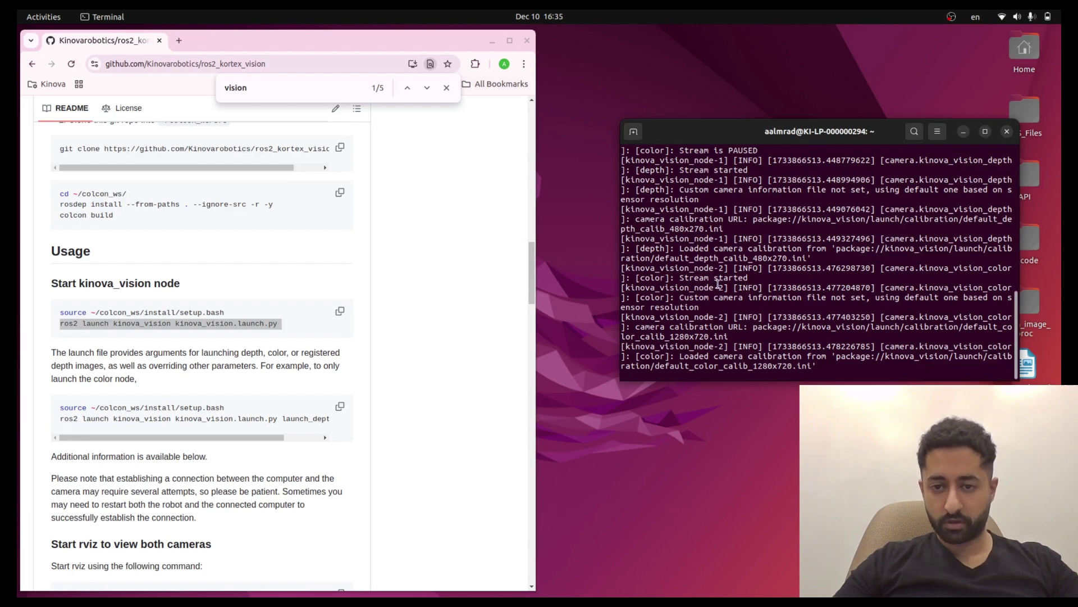
pyautogui.moveTo(639, 248); pyautogui.dragTo(752, 249)
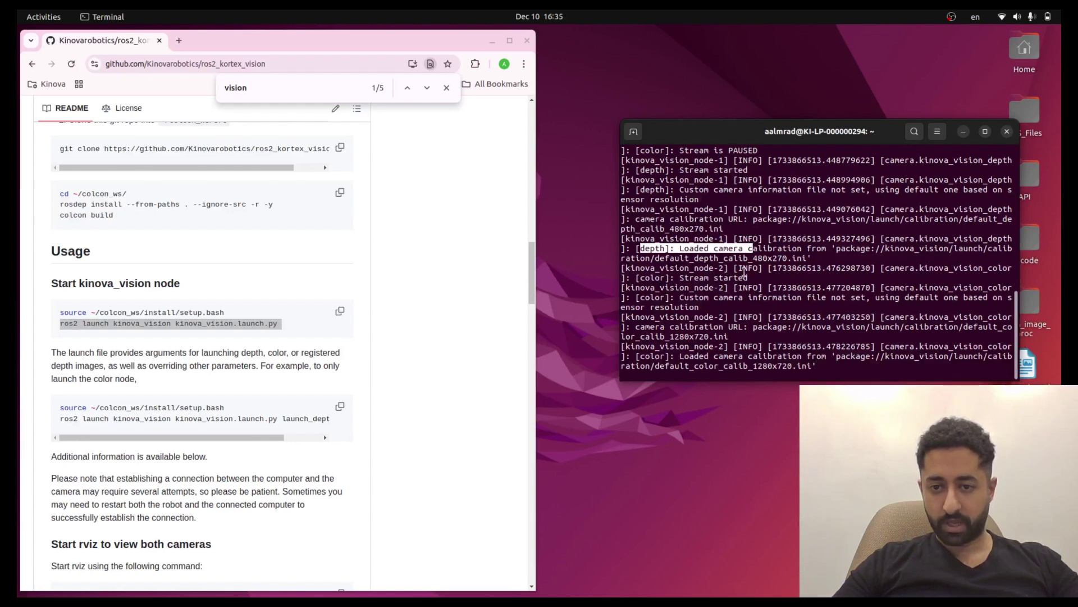
pyautogui.moveTo(749, 277); pyautogui.dragTo(669, 277)
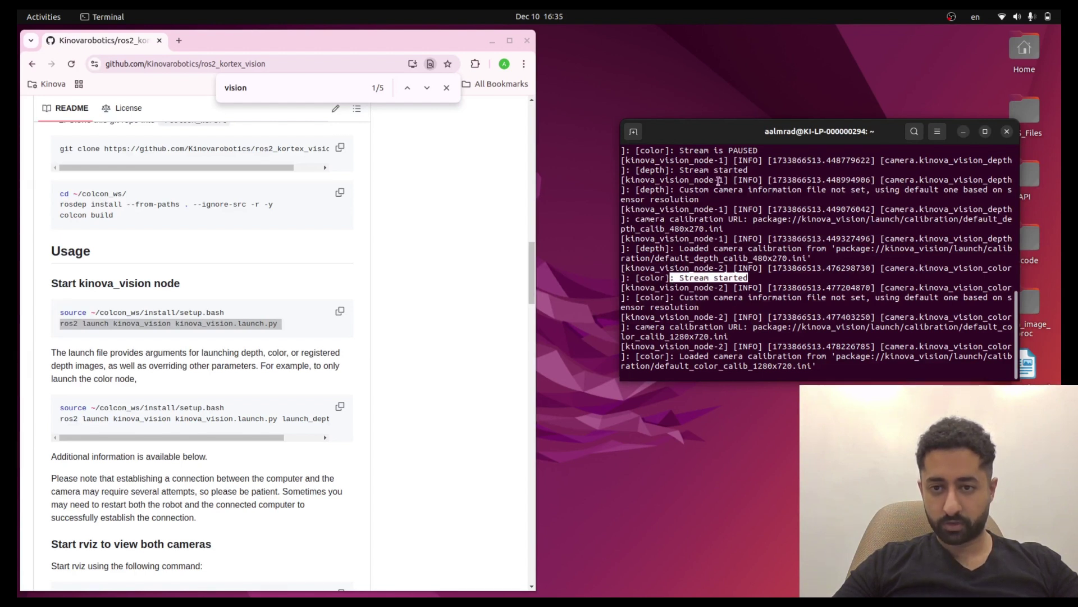
pyautogui.moveTo(751, 170); pyautogui.dragTo(635, 170)
pyautogui.click(739, 281)
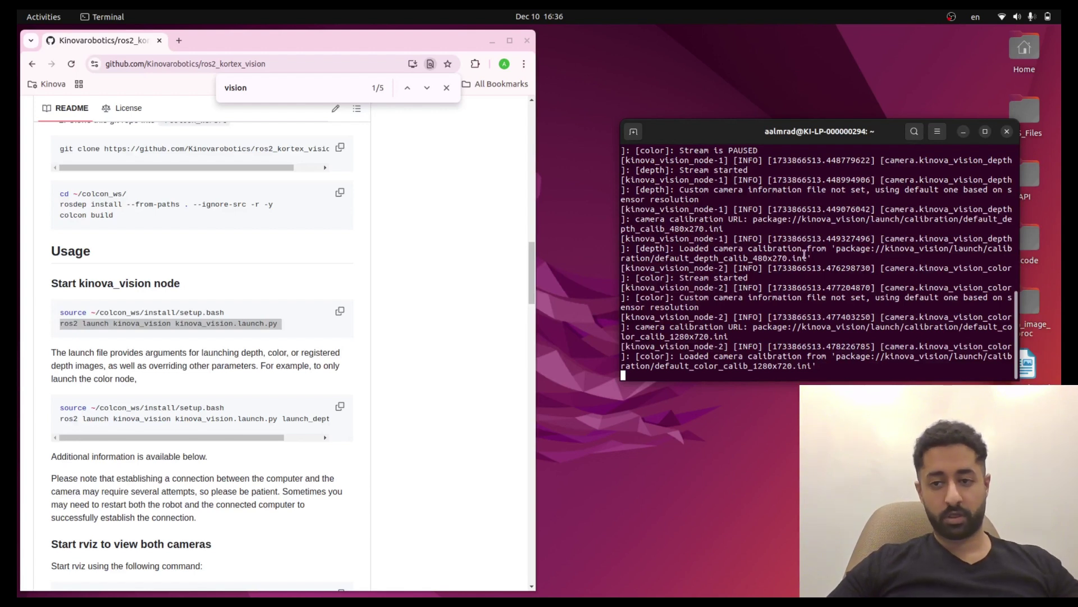
# In a second terminal tab, run the README's rviz2 command with camera_streams.rviz.
pyautogui.hotkey('ctrl', 'shift', 't')
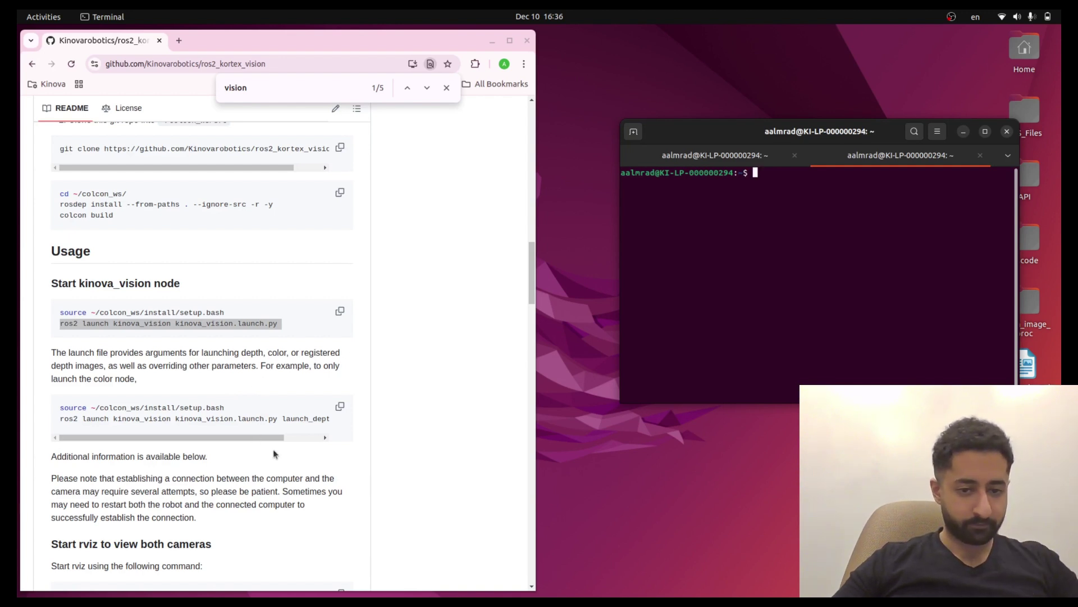
pyautogui.moveTo(263, 434); pyautogui.dragTo(241, 439)
pyautogui.scroll(-5, 224, 422)
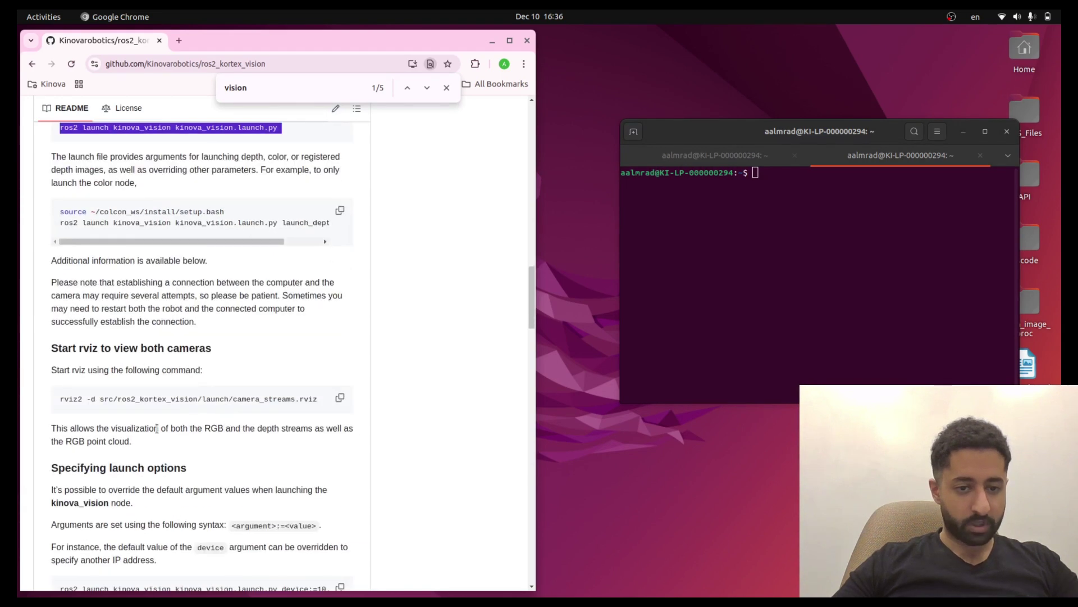
pyautogui.click(59, 403)
pyautogui.moveTo(59, 403); pyautogui.dragTo(310, 404)
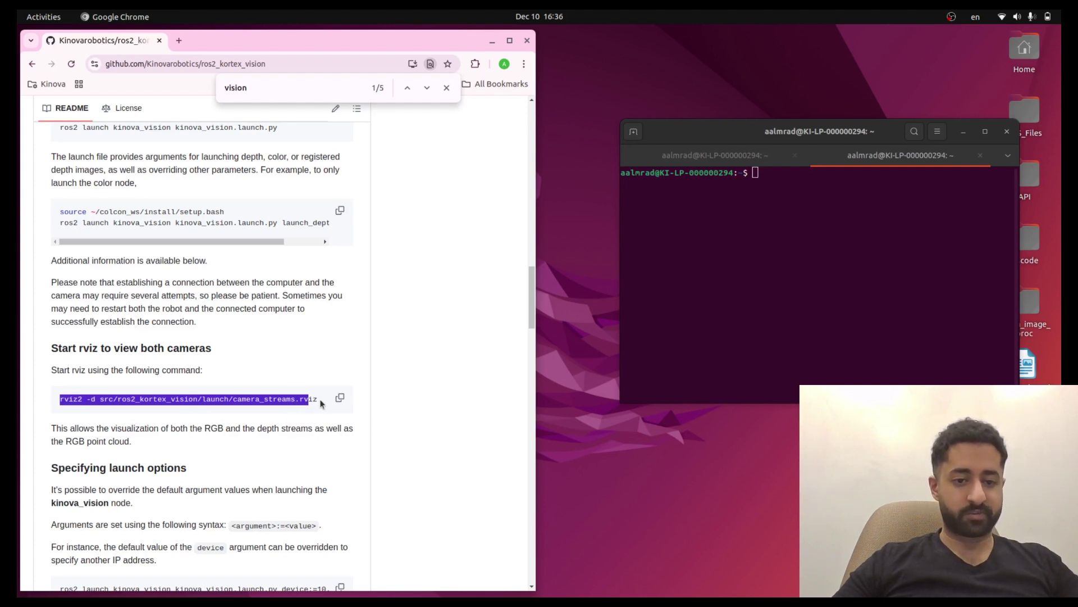
pyautogui.click(341, 393)
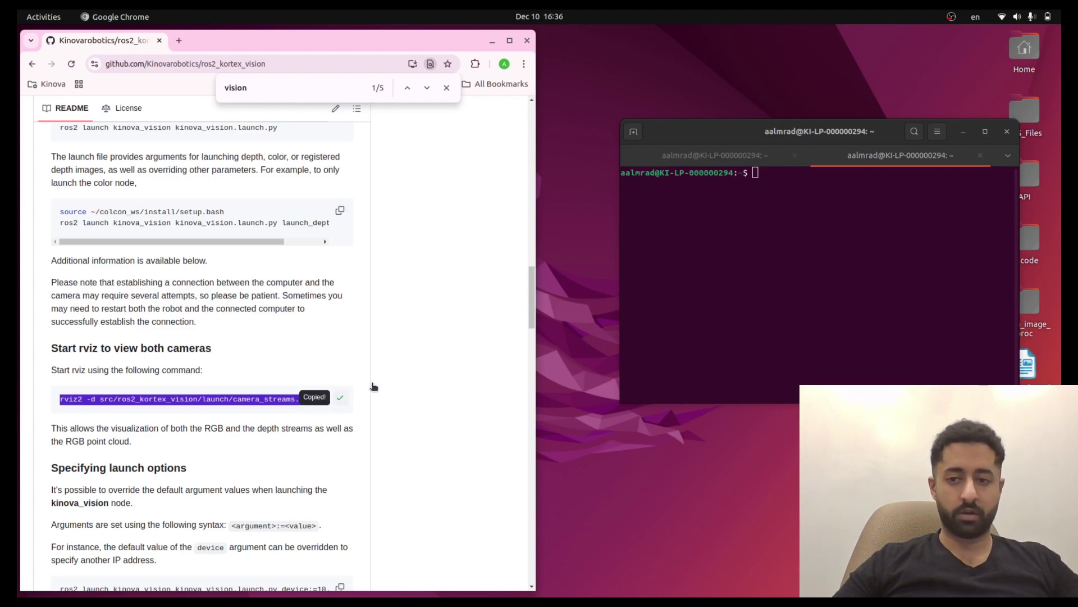
pyautogui.click(775, 246)
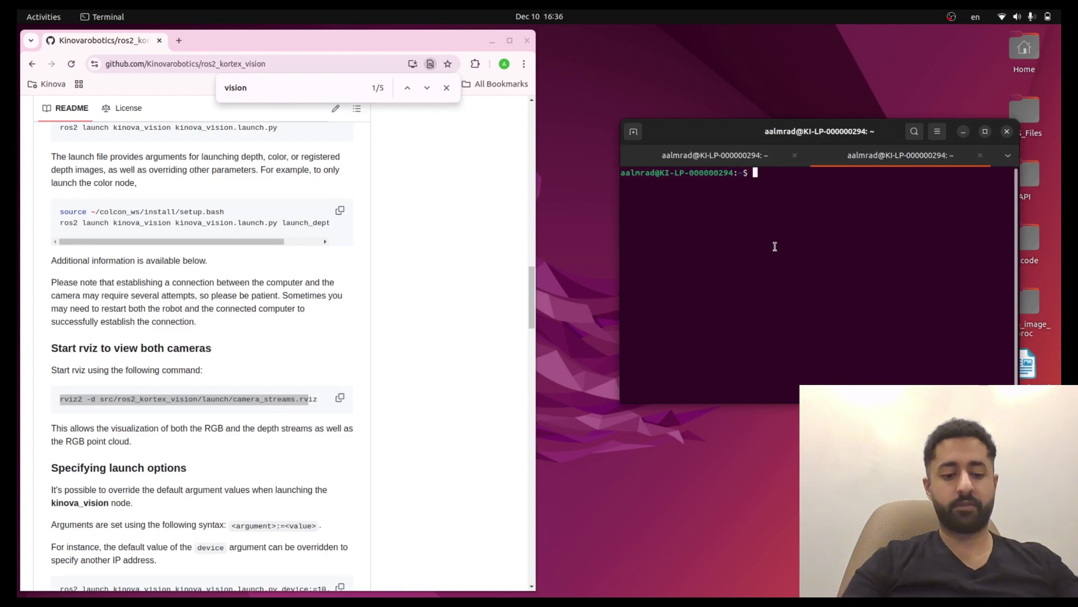
pyautogui.hotkey('ctrl', 'shift', 'v')
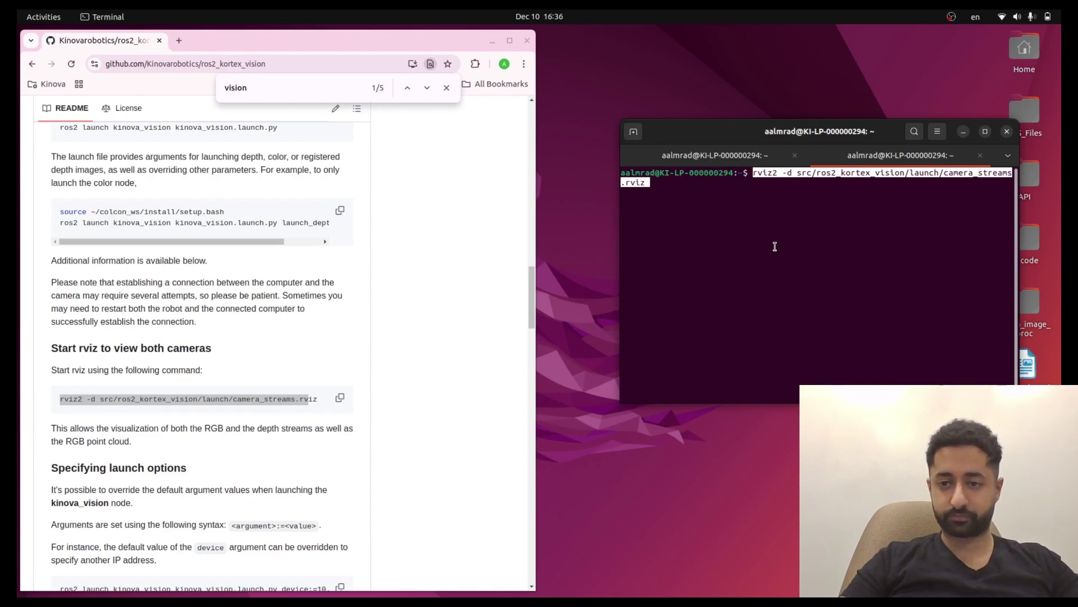
pyautogui.press('Return')
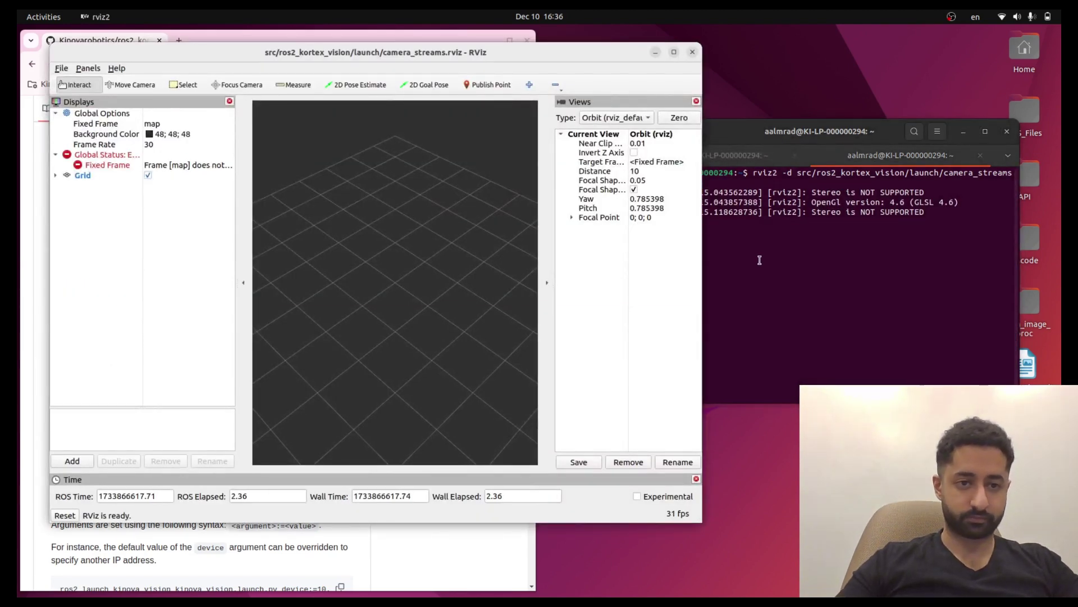
# Close RViz and the extra terminal tab, returning to the README.
pyautogui.click(691, 52)
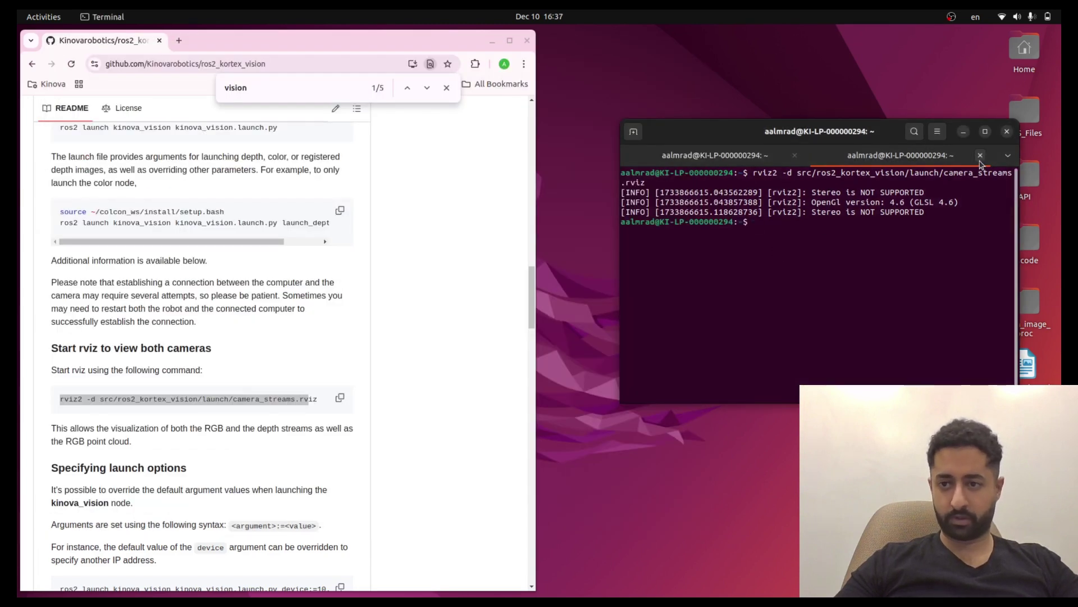
pyautogui.hotkey('ctrl', 'd')
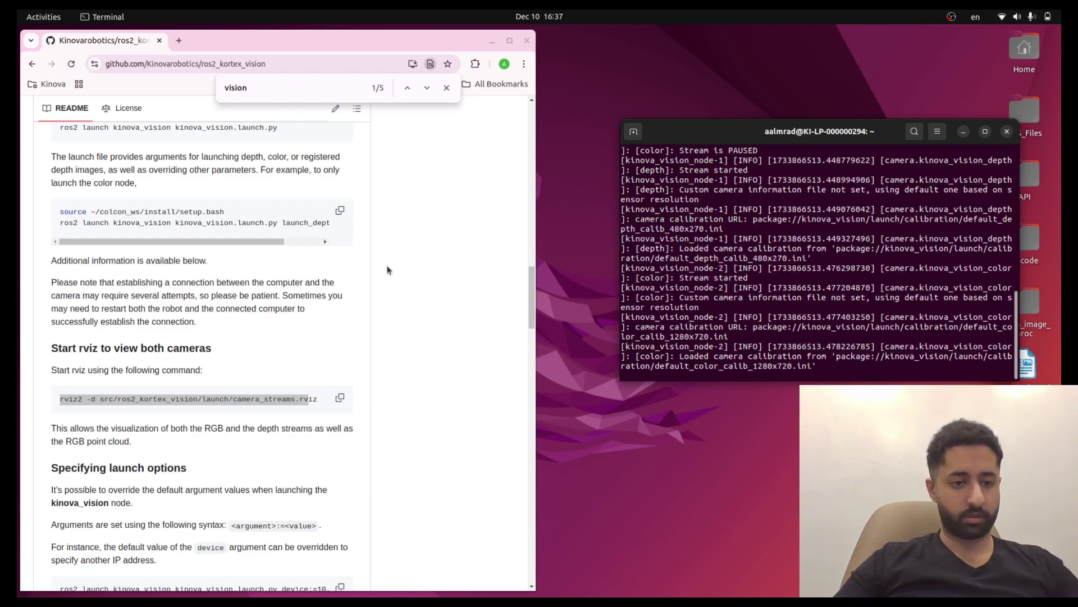
pyautogui.click(325, 408)
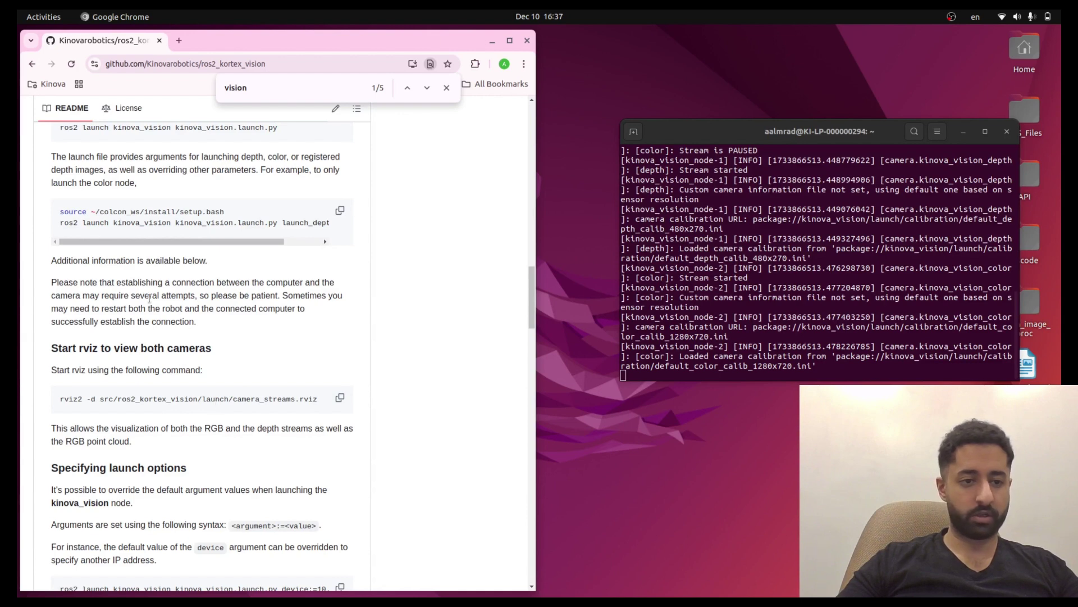
# In Files, open Home > colcon_ws > src, then go back to colcon_ws.
pyautogui.moveTo(21, 213)
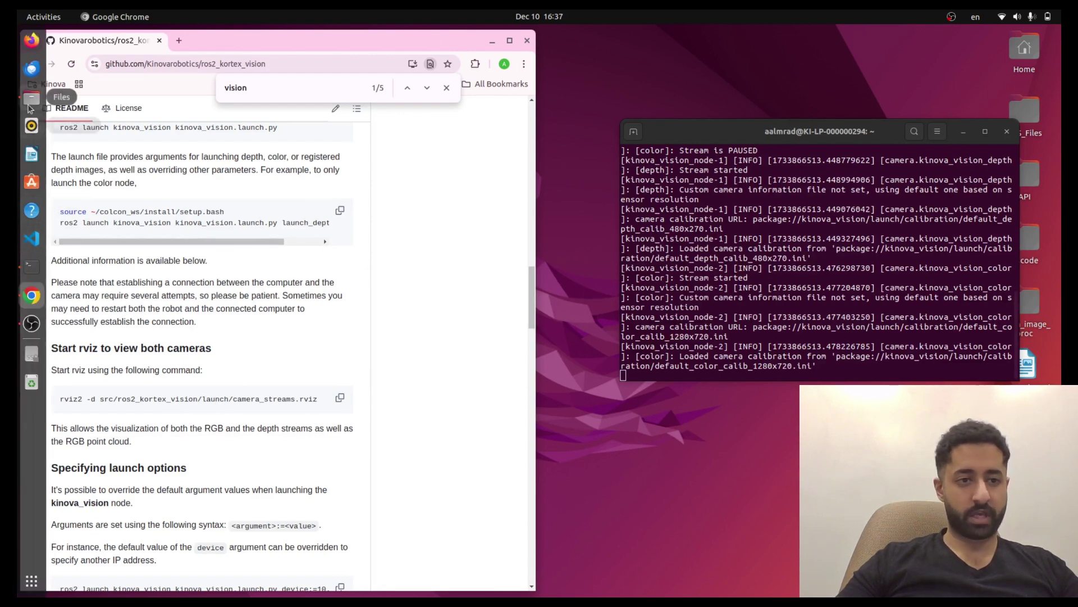
pyautogui.click(27, 104)
pyautogui.click(54, 121)
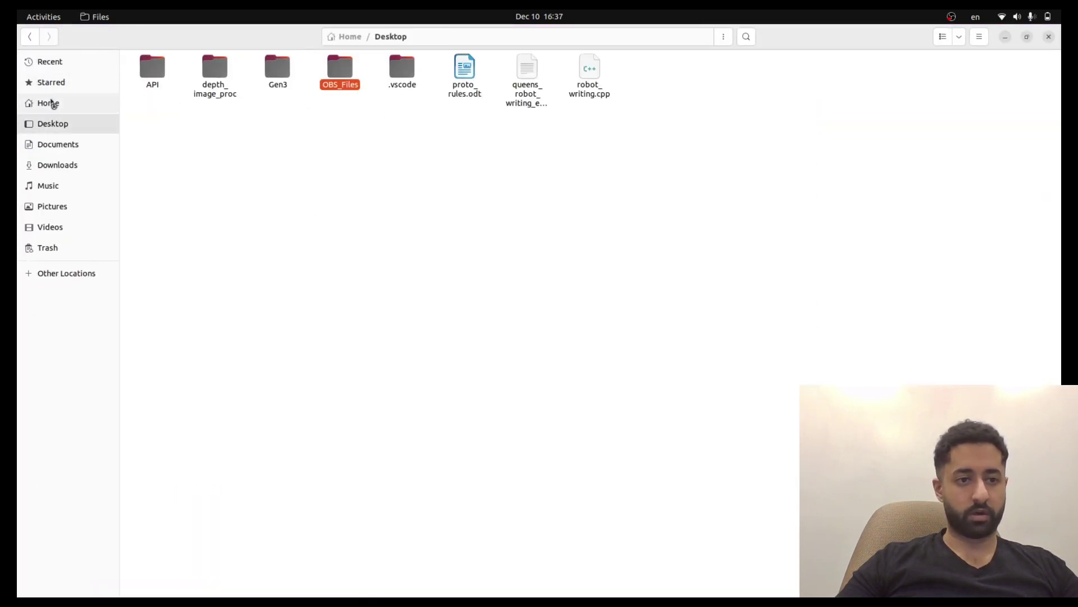
pyautogui.click(51, 103)
pyautogui.doubleClick(198, 77)
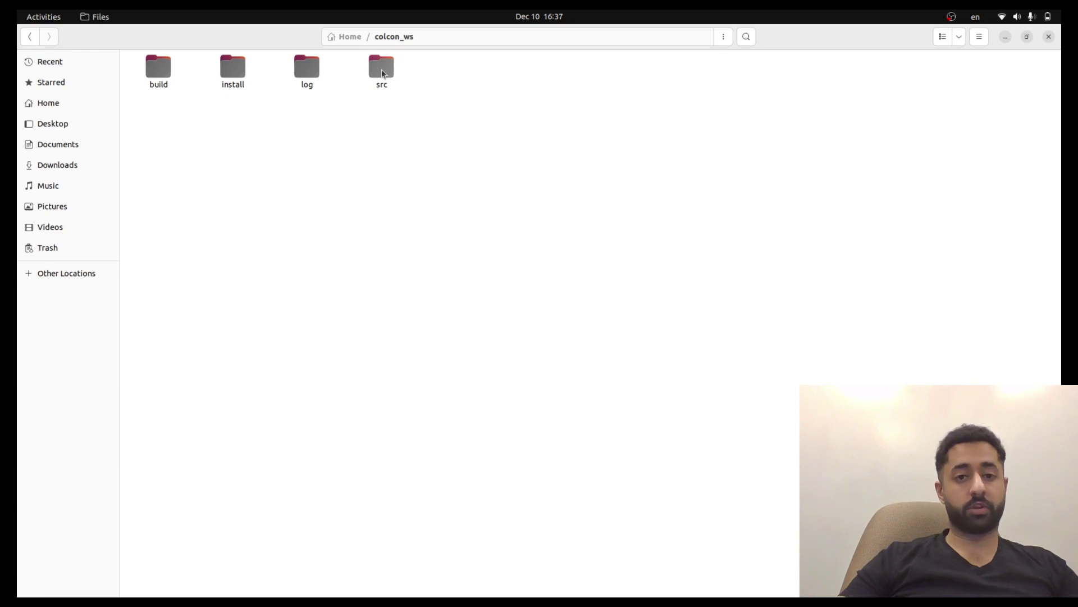
pyautogui.doubleClick(382, 71)
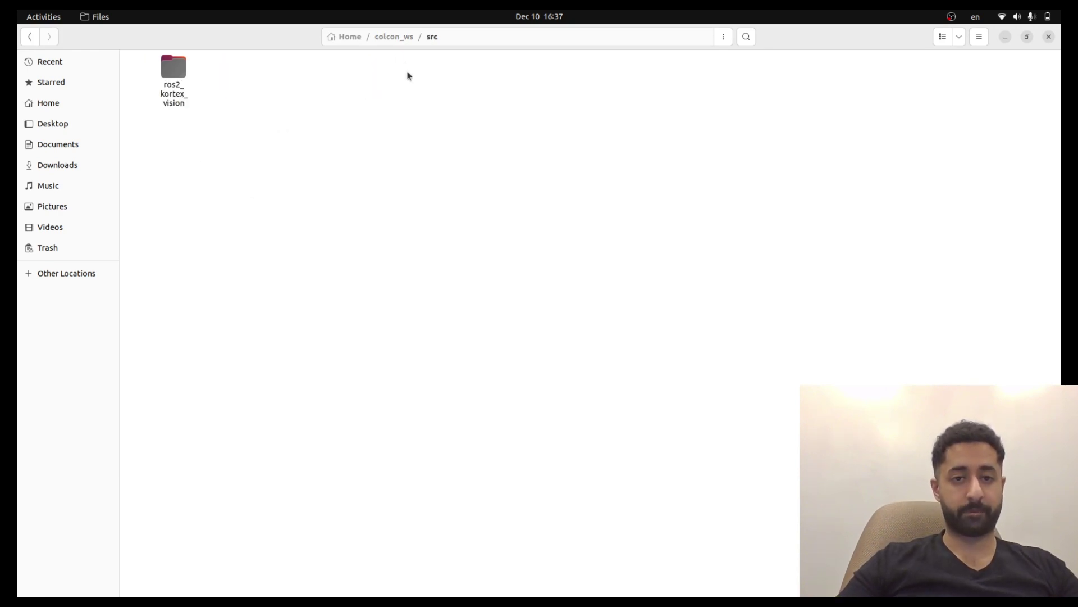
pyautogui.click(396, 36)
# Open a terminal in colcon_ws from Files and paste the rviz2 -d camera_streams.rviz command.
pyautogui.rightClick(345, 191)
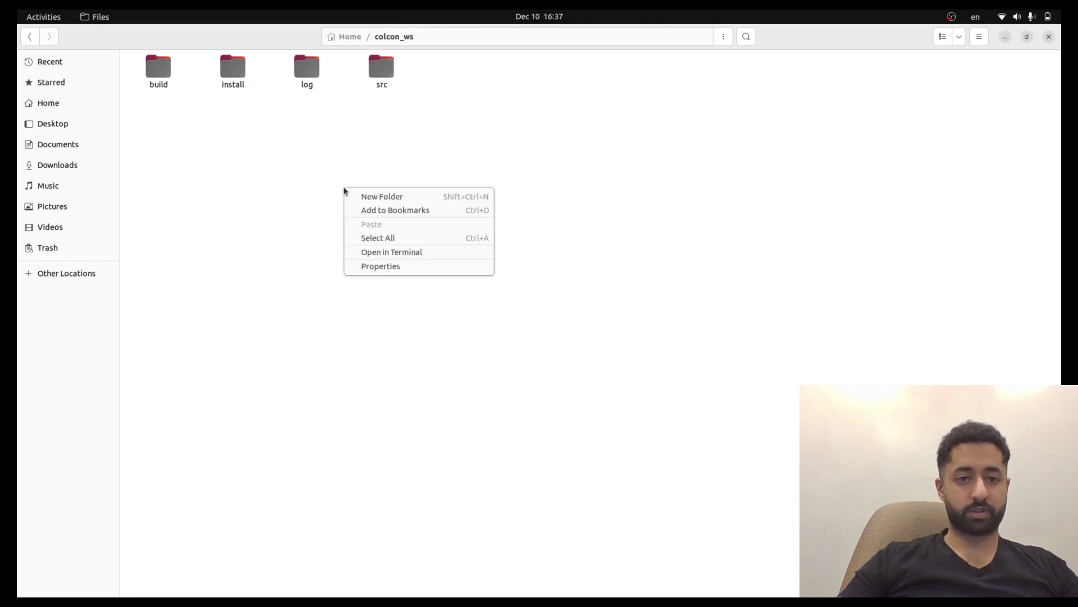
pyautogui.click(379, 254)
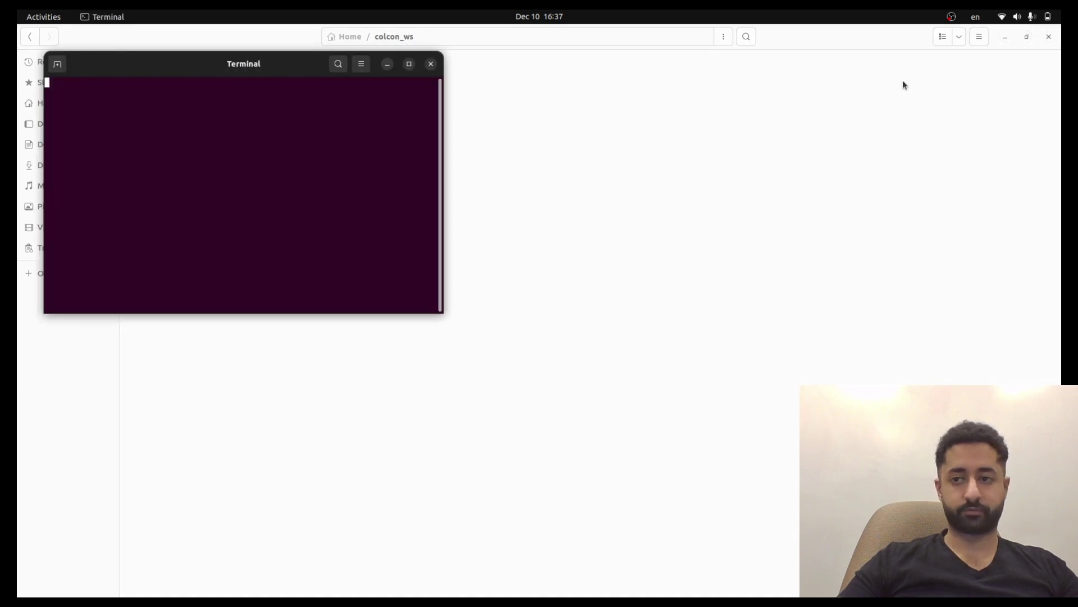
pyautogui.click(1006, 37)
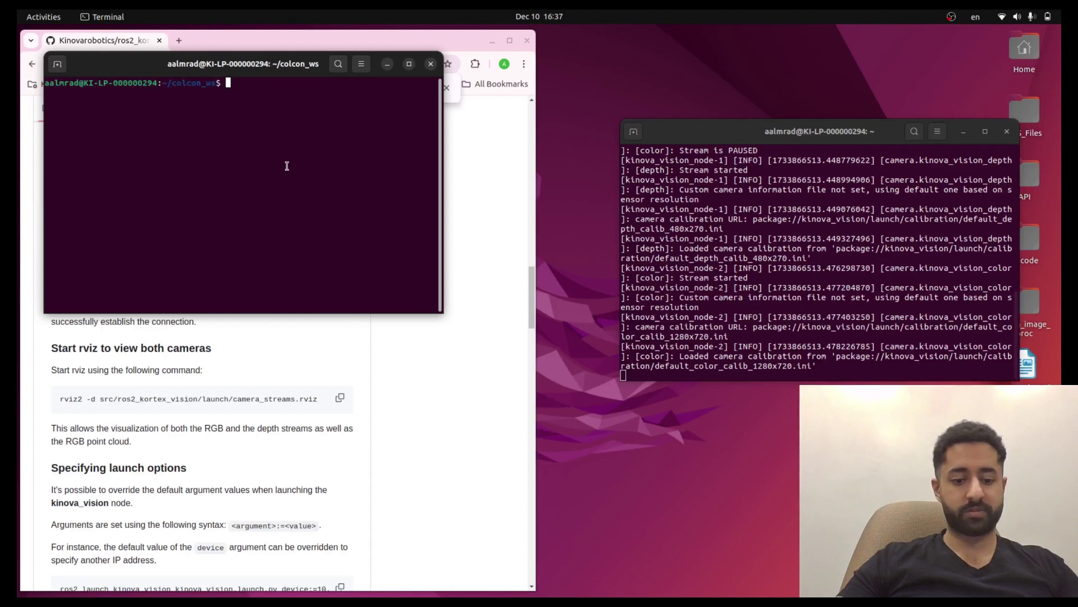
pyautogui.hotkey('ctrl', 'shift', 'v')
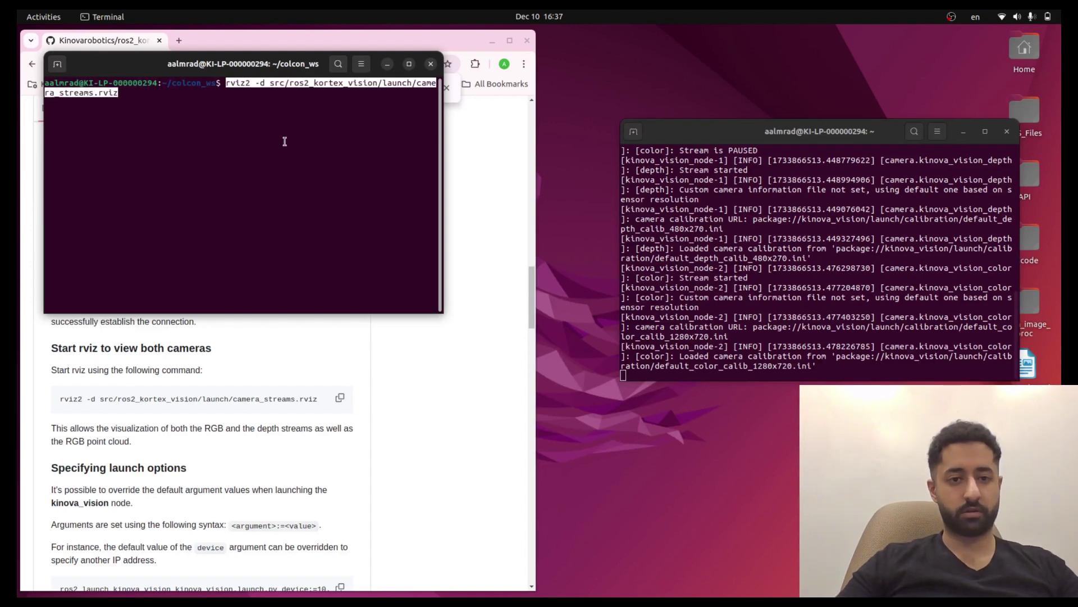
pyautogui.moveTo(296, 62); pyautogui.dragTo(792, 113)
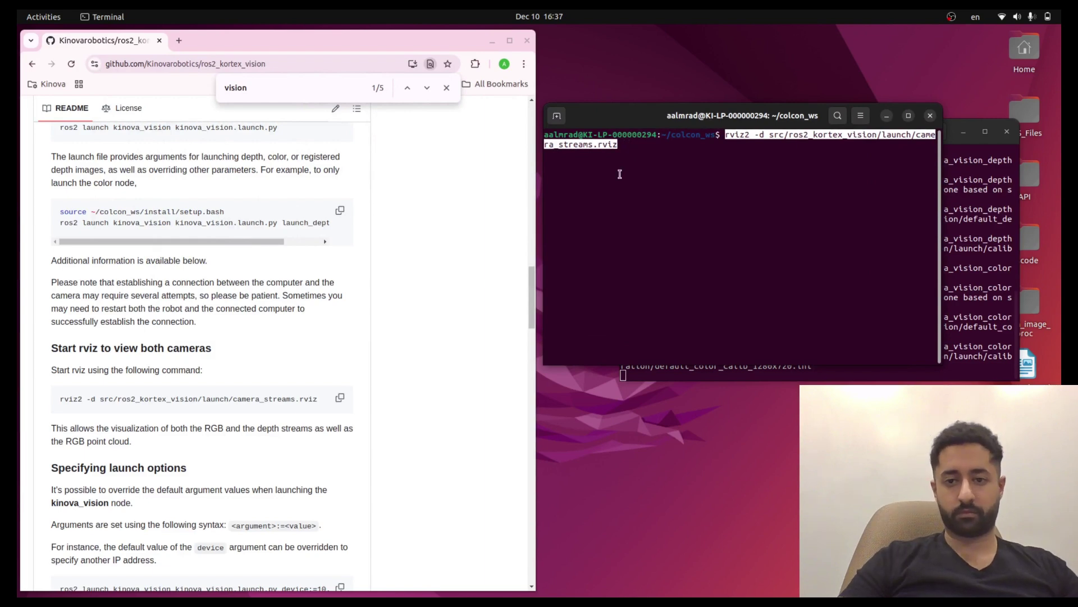
# Run rviz2 with camera_streams.rviz and zoom out once the depth and color feeds appear.
pyautogui.press('Return')
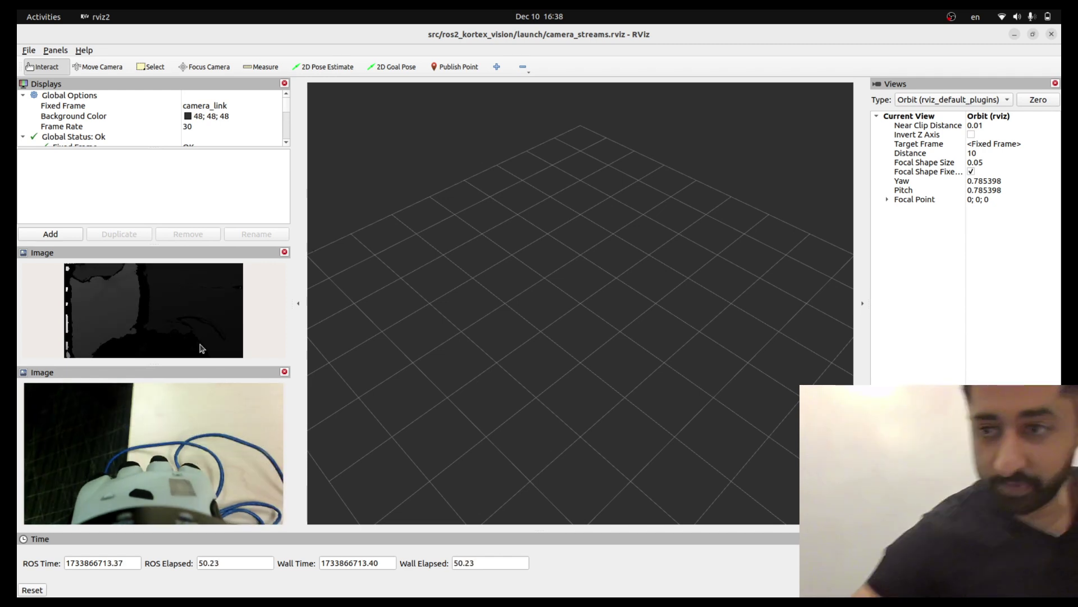
pyautogui.scroll(-1, 394, 369)
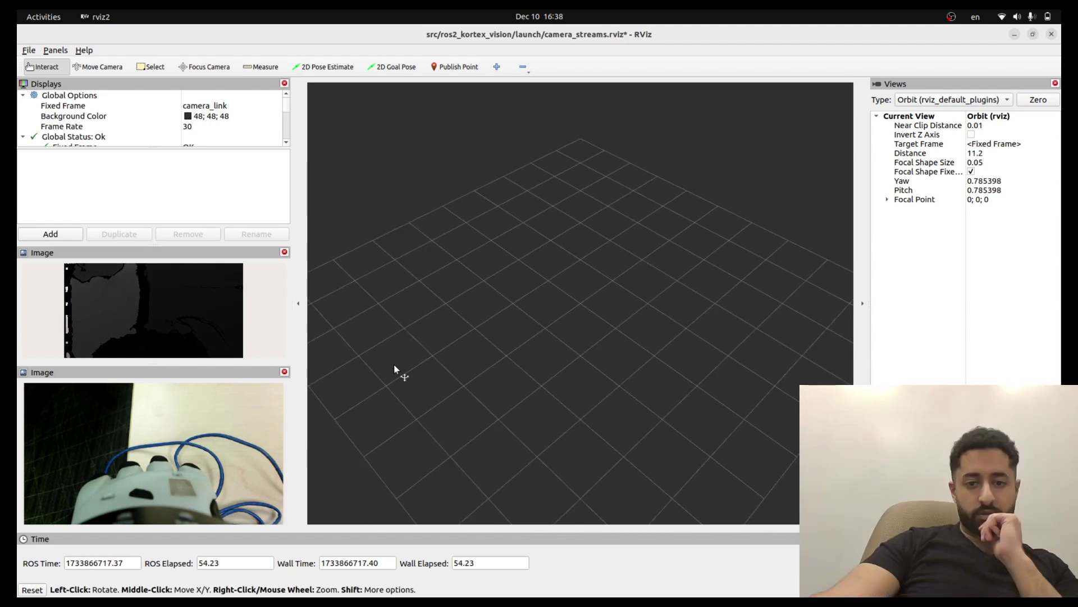
pyautogui.scroll(-3, 622, 380)
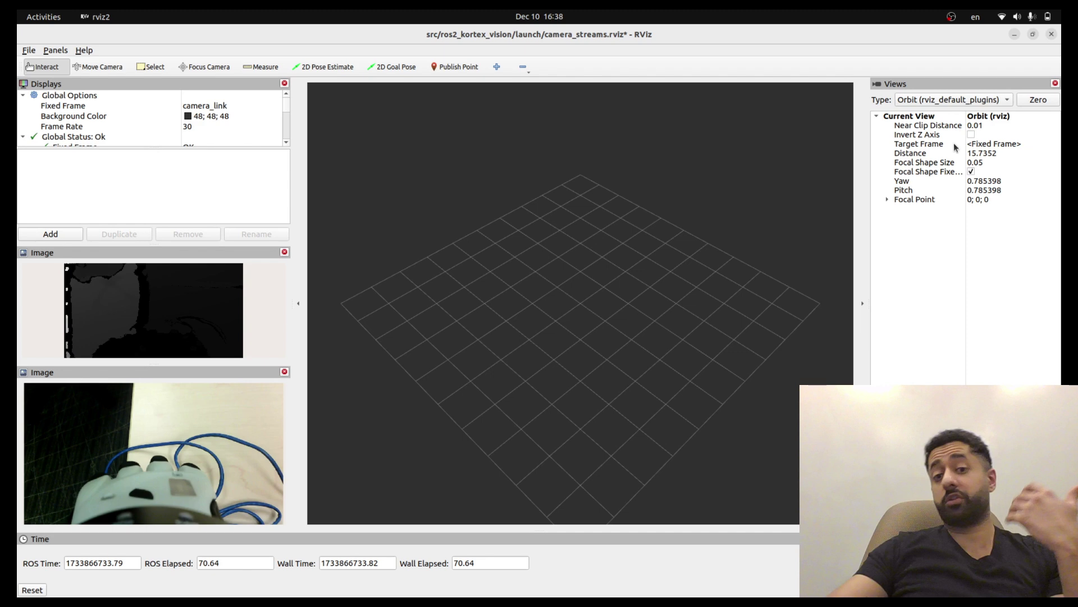
# Close RViz without saving and stop the running kinova_vision launch.
pyautogui.hotkey('ctrl', 'q')
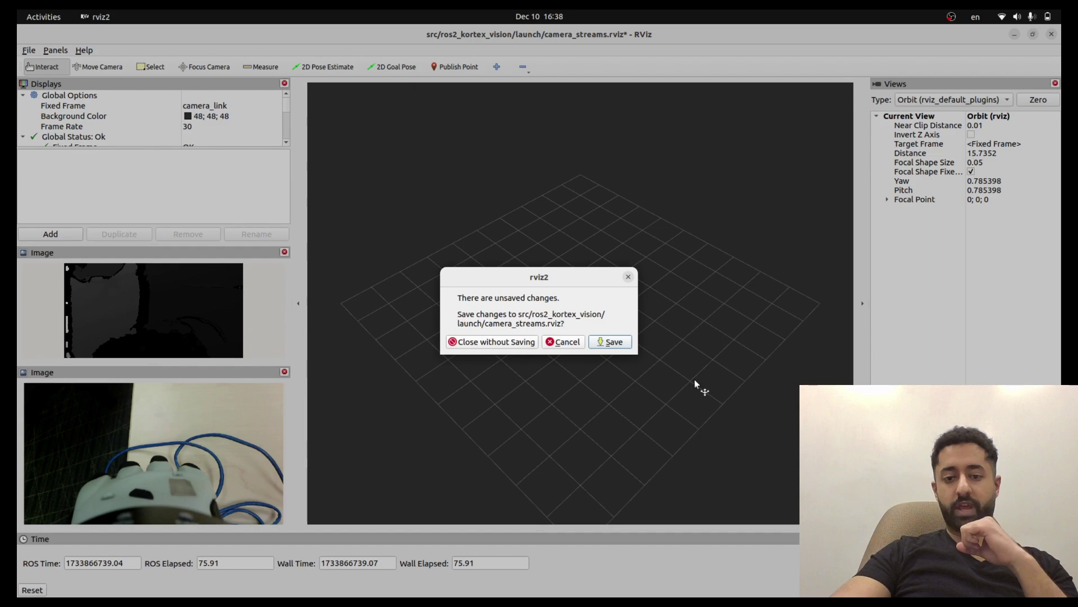
pyautogui.press('Return')
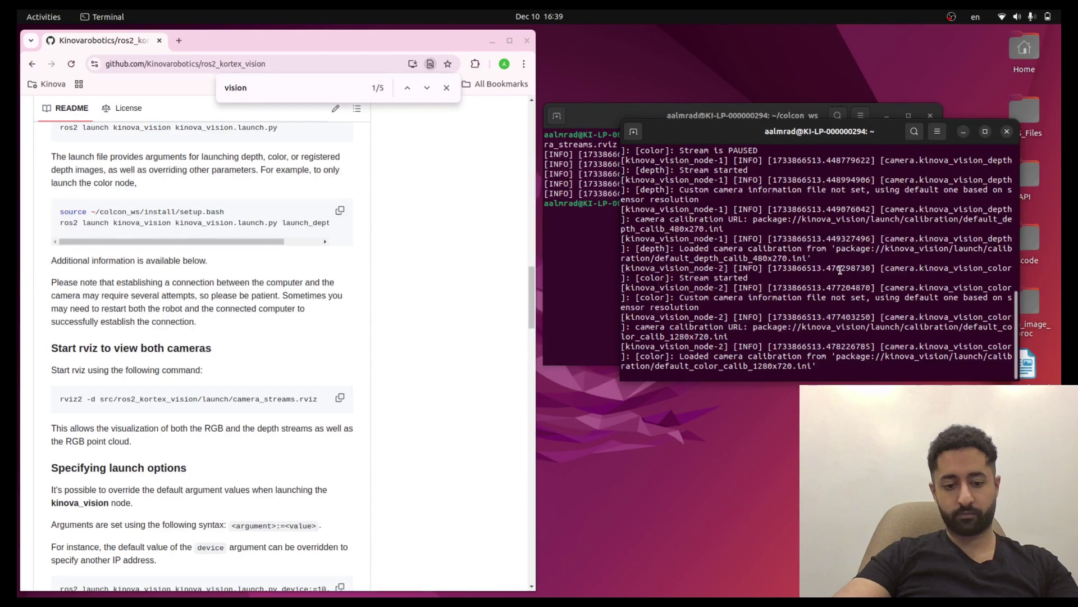
pyautogui.hotkey('ctrl', 'c')
pyautogui.hotkey('ctrl', 'c')
pyautogui.hotkey('ctrl', 'c')
pyautogui.hotkey('ctrl', 'c')
pyautogui.hotkey('ctrl', 'c')
pyautogui.hotkey('ctrl', 'c')
pyautogui.hotkey('ctrl', 'c')
pyautogui.hotkey('ctrl', 'c')
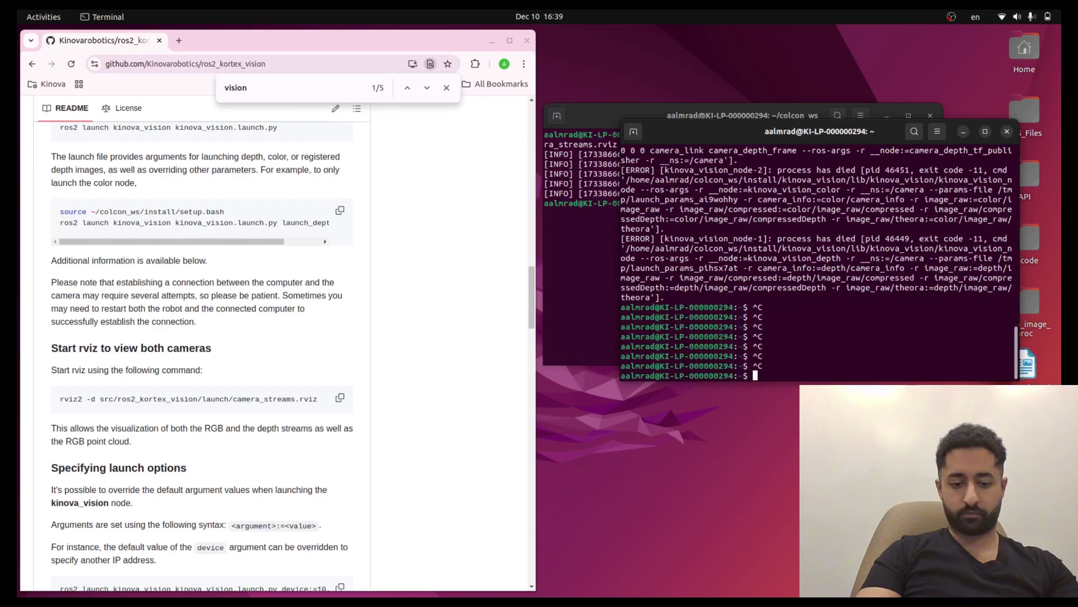
# Clear the terminal, then read the README launch options through launch_depth:=false and device:=10.20.0.100.
pyautogui.hotkey('ctrl', 'l')
pyautogui.scroll(-2, 226, 483)
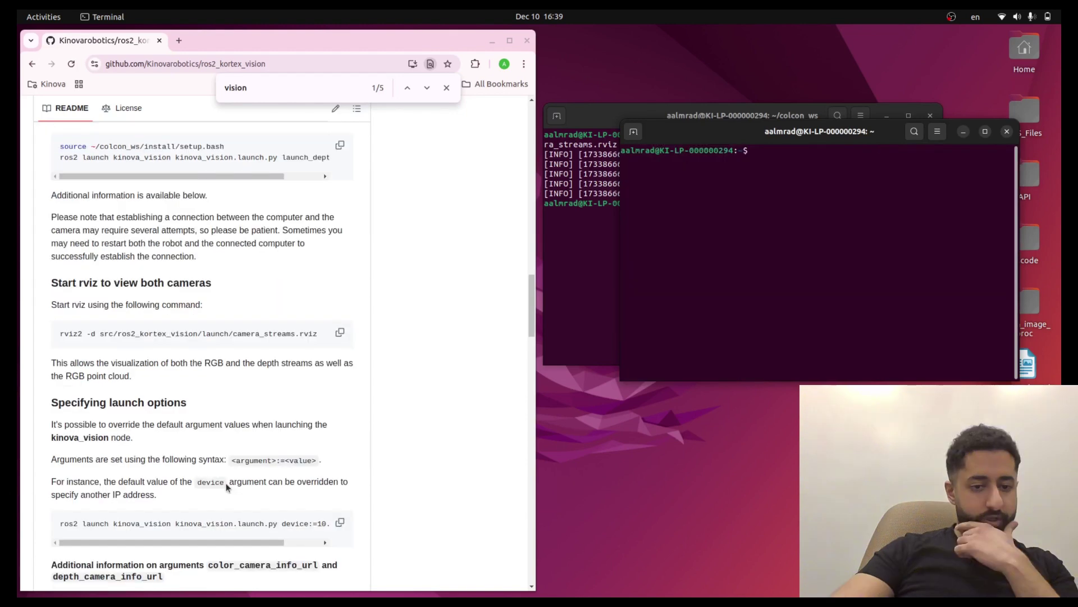
pyautogui.scroll(-2, 225, 483)
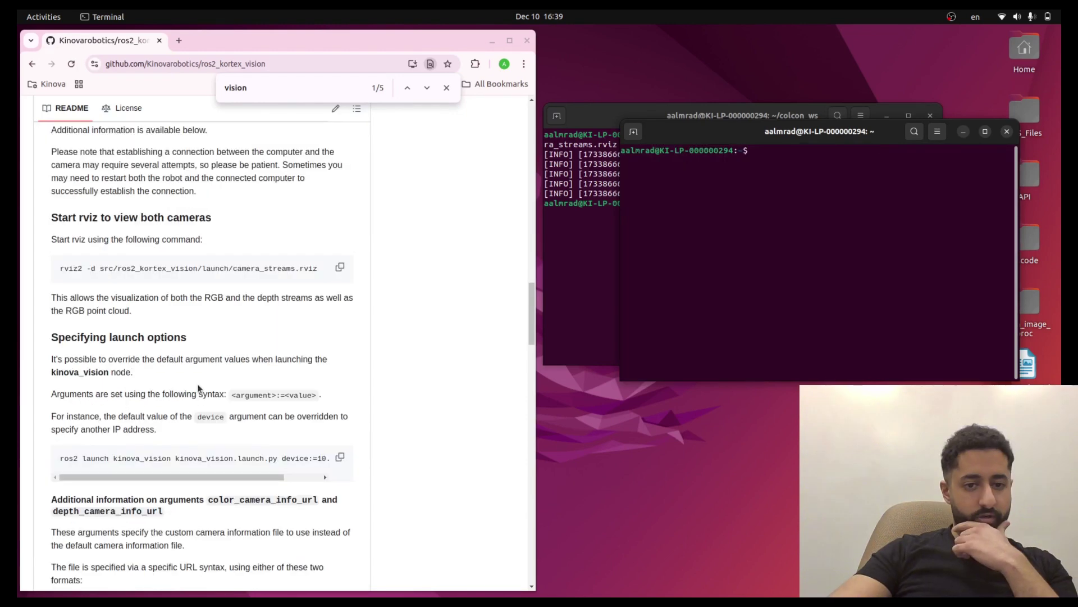
pyautogui.scroll(-2, 198, 388)
pyautogui.moveTo(248, 412); pyautogui.dragTo(284, 418)
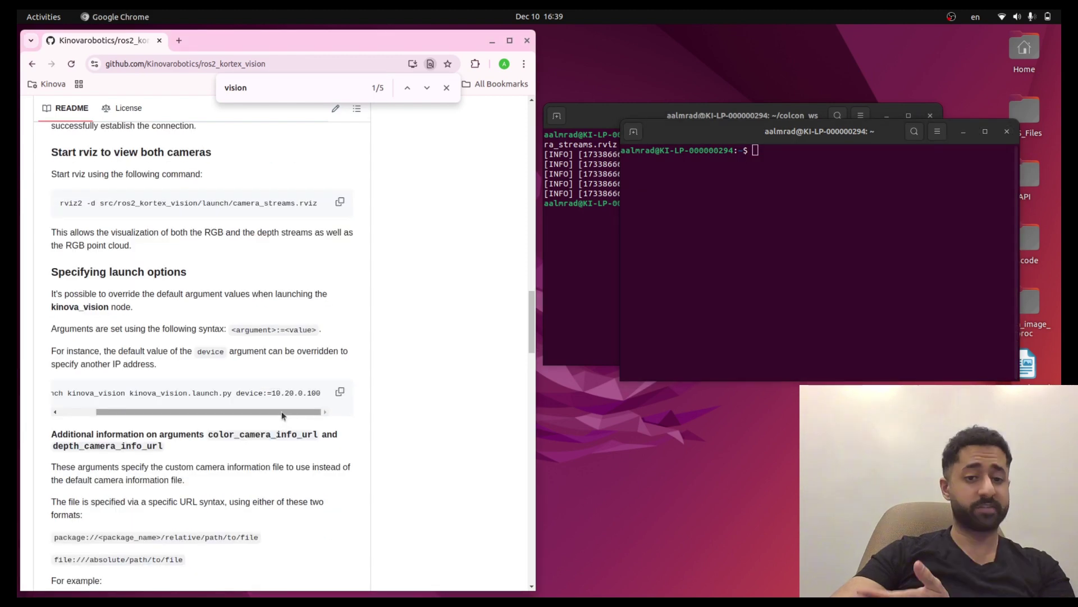
pyautogui.scroll(6, 275, 415)
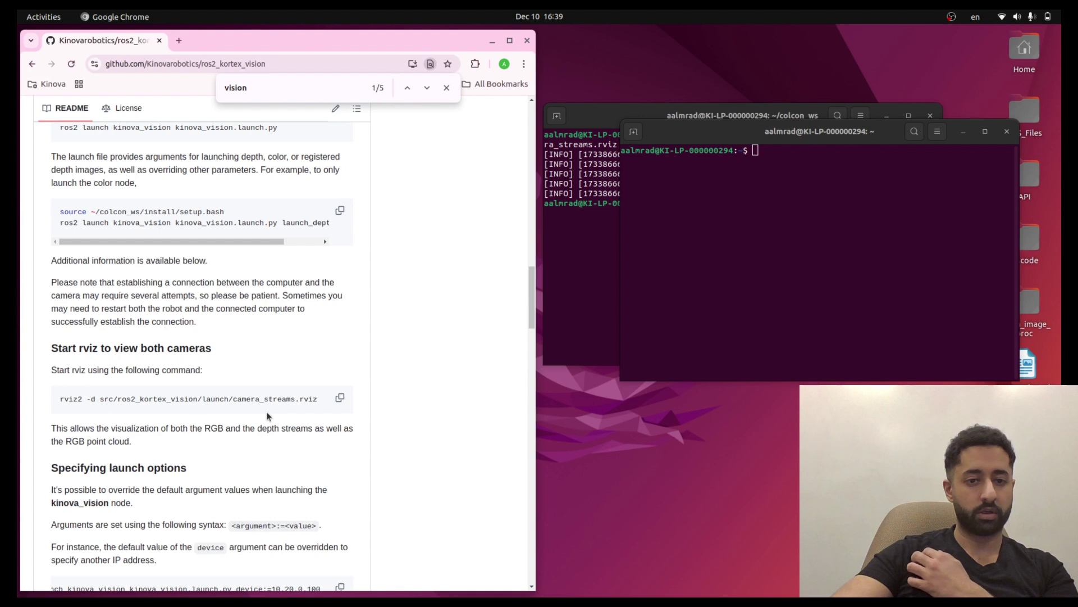
pyautogui.moveTo(212, 241); pyautogui.dragTo(249, 239)
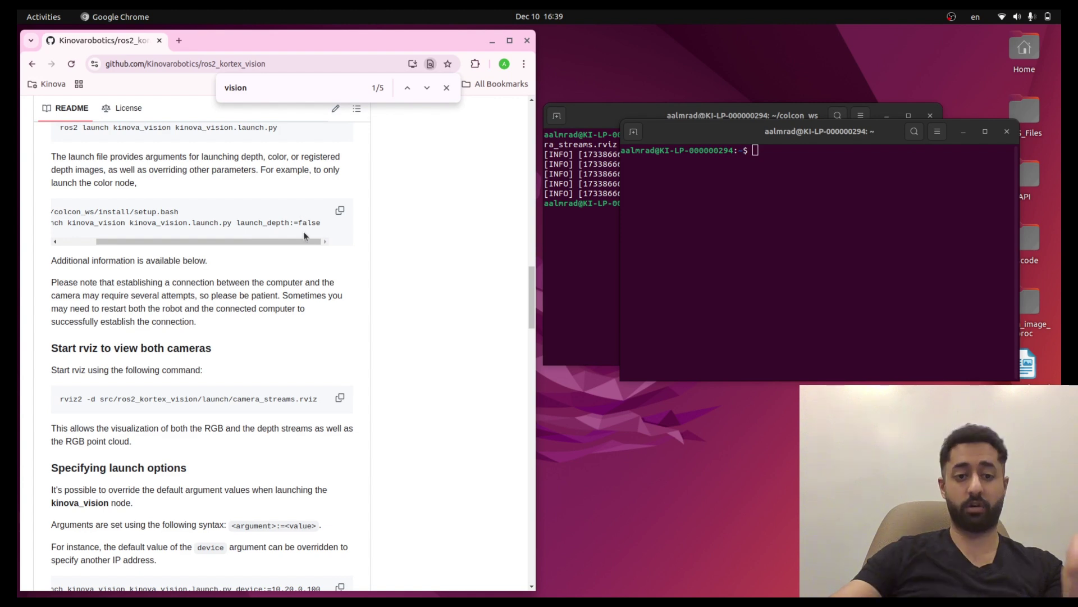
pyautogui.scroll(-4, 304, 233)
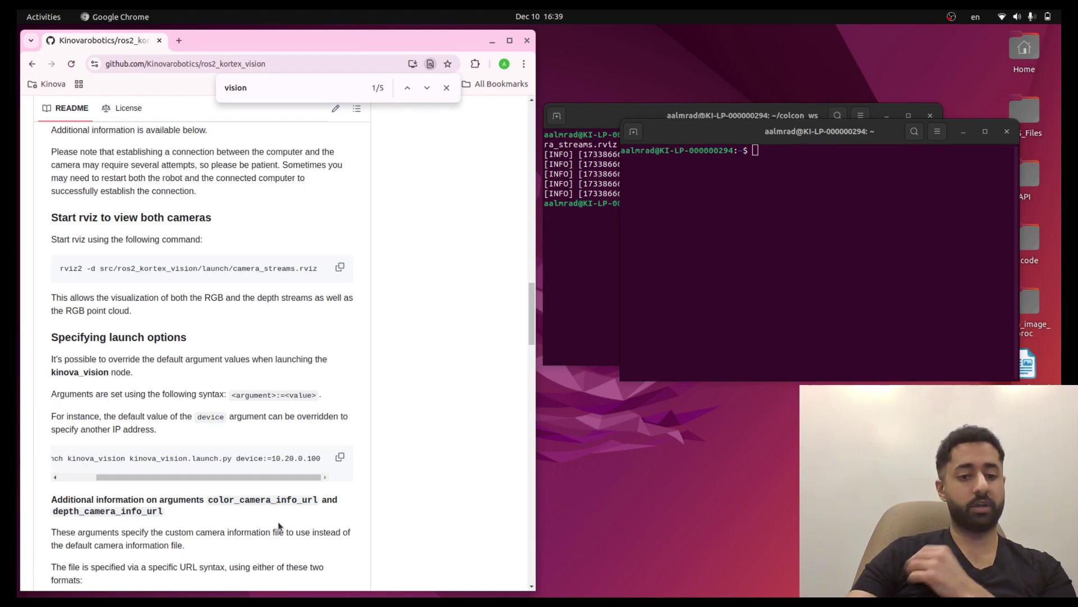
# Scroll the README past the FX, FY, PPX and PPY camera and projection matrix examples.
pyautogui.scroll(-1, 254, 430)
pyautogui.scroll(-10, 254, 429)
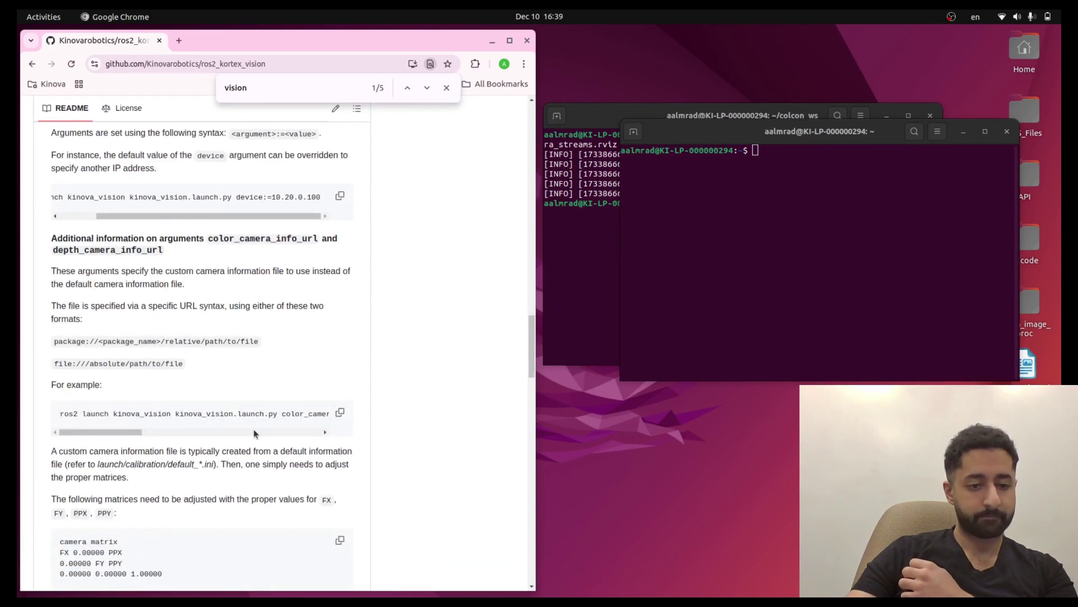
pyautogui.scroll(-3, 254, 429)
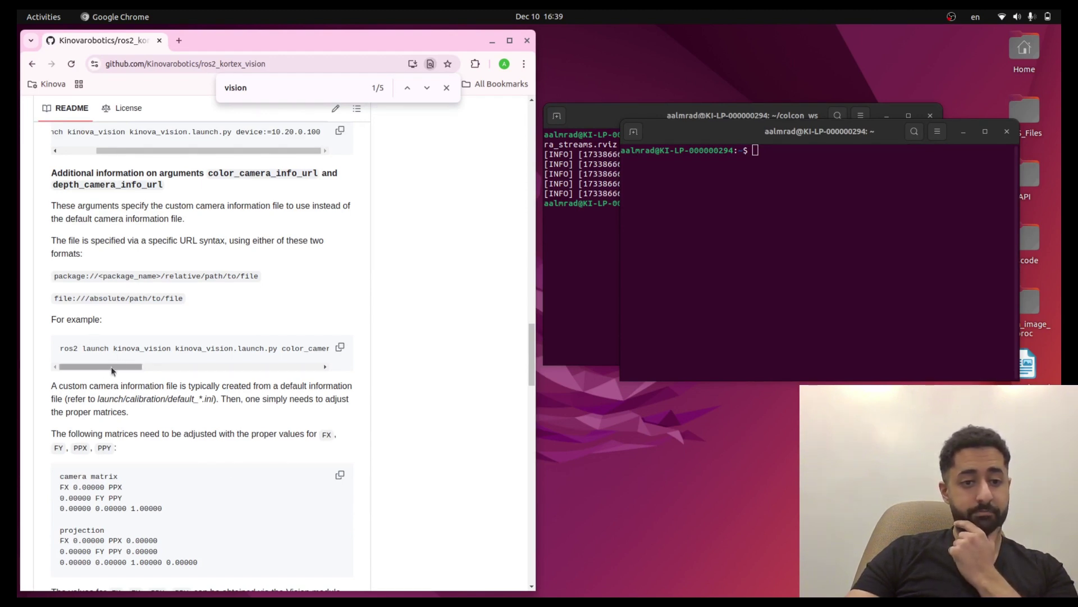
pyautogui.moveTo(115, 366); pyautogui.dragTo(322, 386)
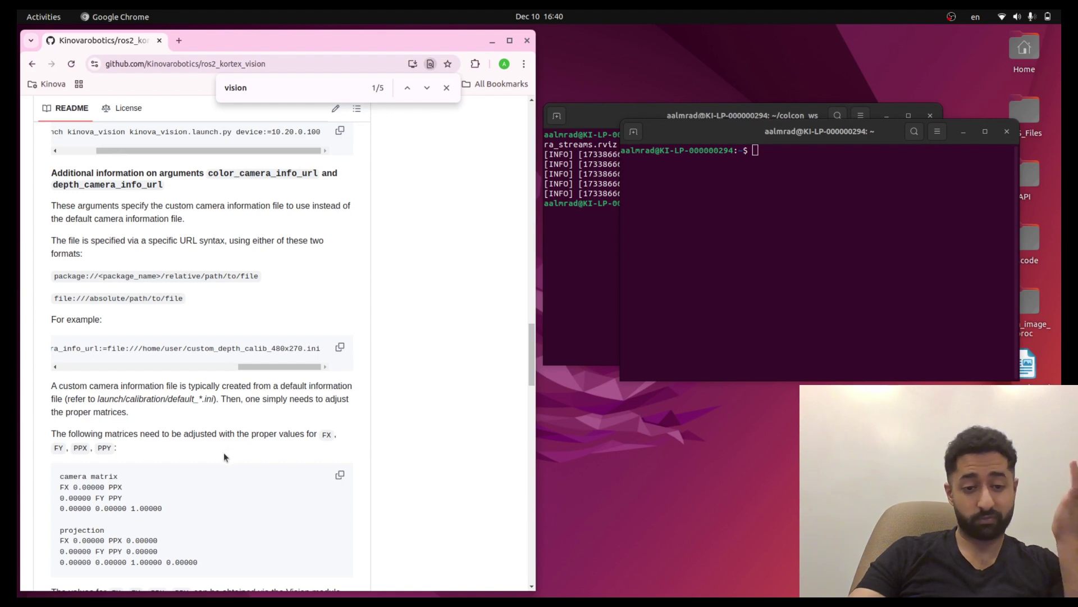
pyautogui.scroll(-1, 142, 524)
pyautogui.scroll(-4, 142, 524)
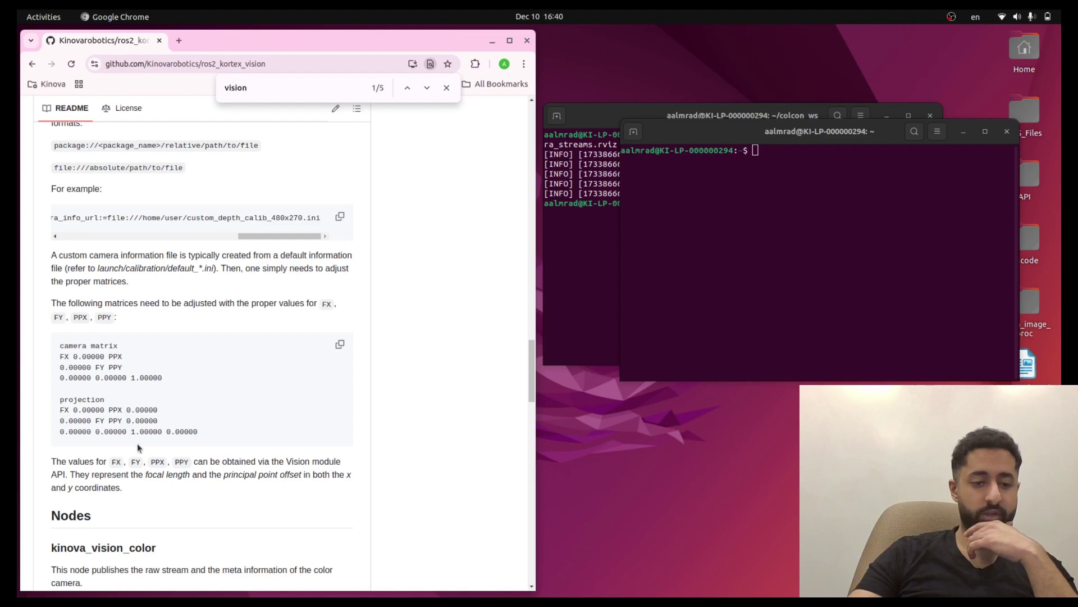
# Scroll through the README node descriptions down to the camera_nodelet_manager section.
pyautogui.scroll(-4, 133, 442)
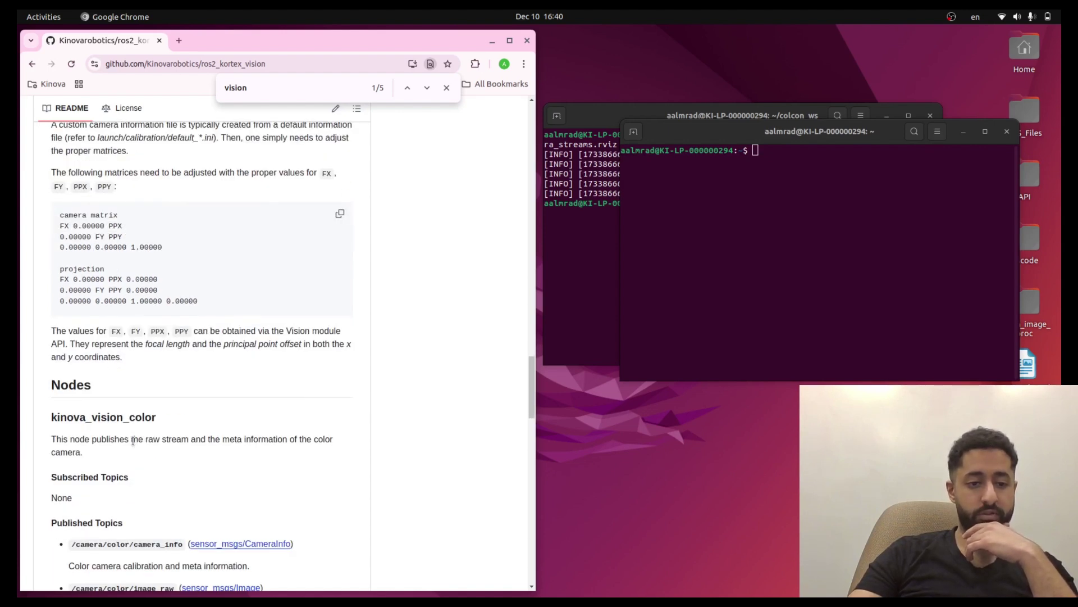
pyautogui.scroll(-4, 133, 441)
pyautogui.scroll(-2, 133, 441)
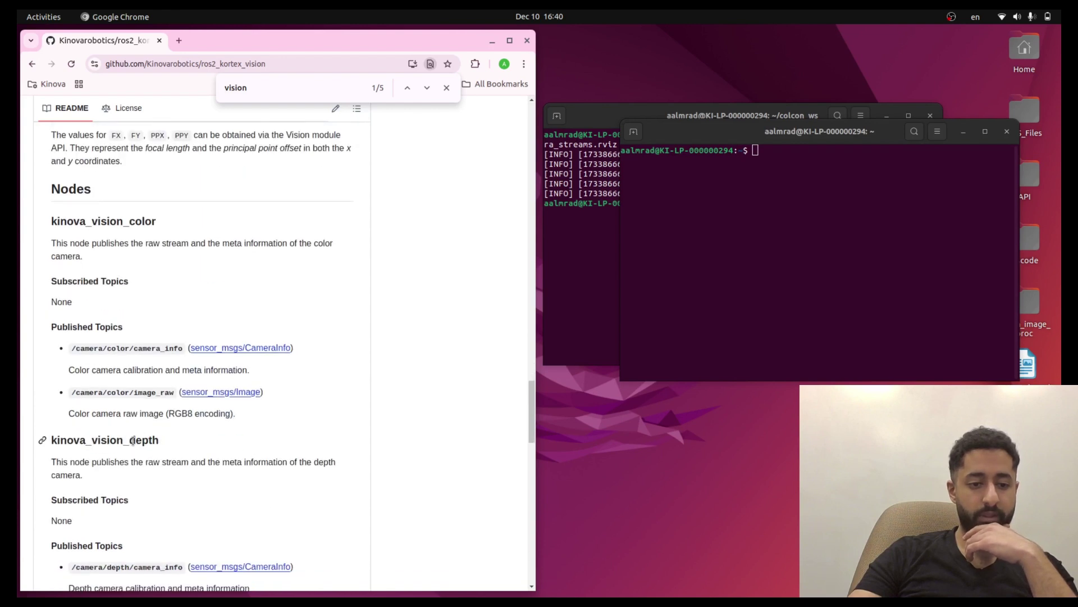
pyautogui.scroll(-2, 132, 443)
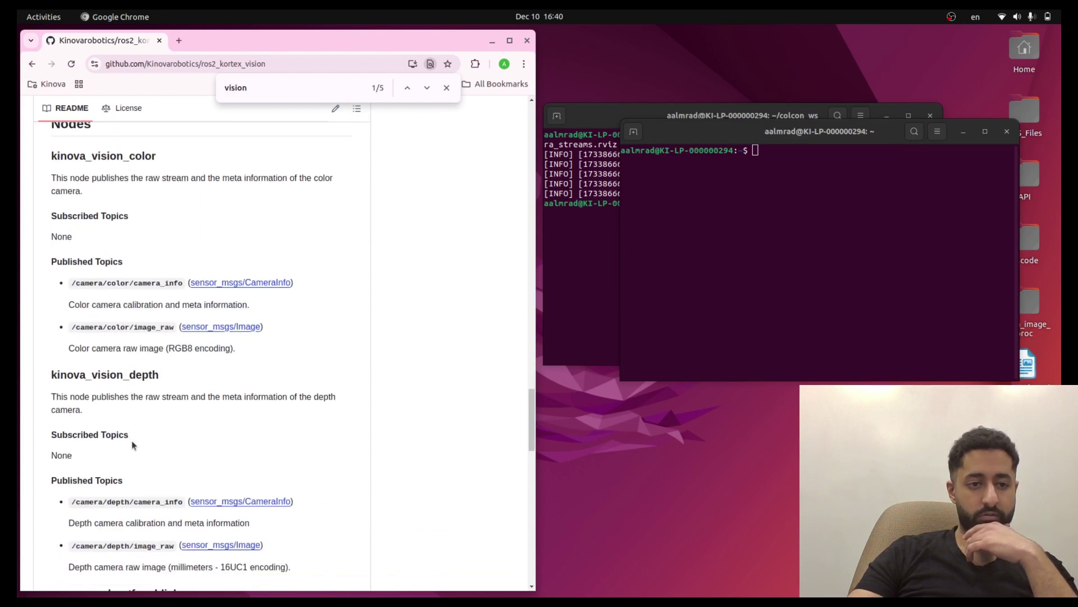
pyautogui.scroll(2, 133, 446)
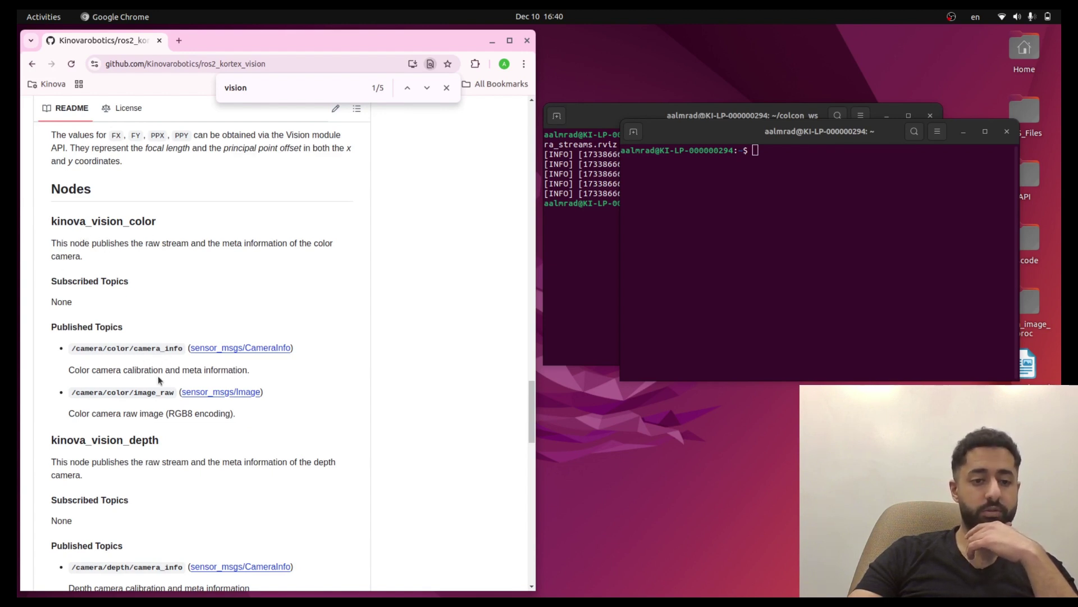
pyautogui.scroll(-2, 160, 382)
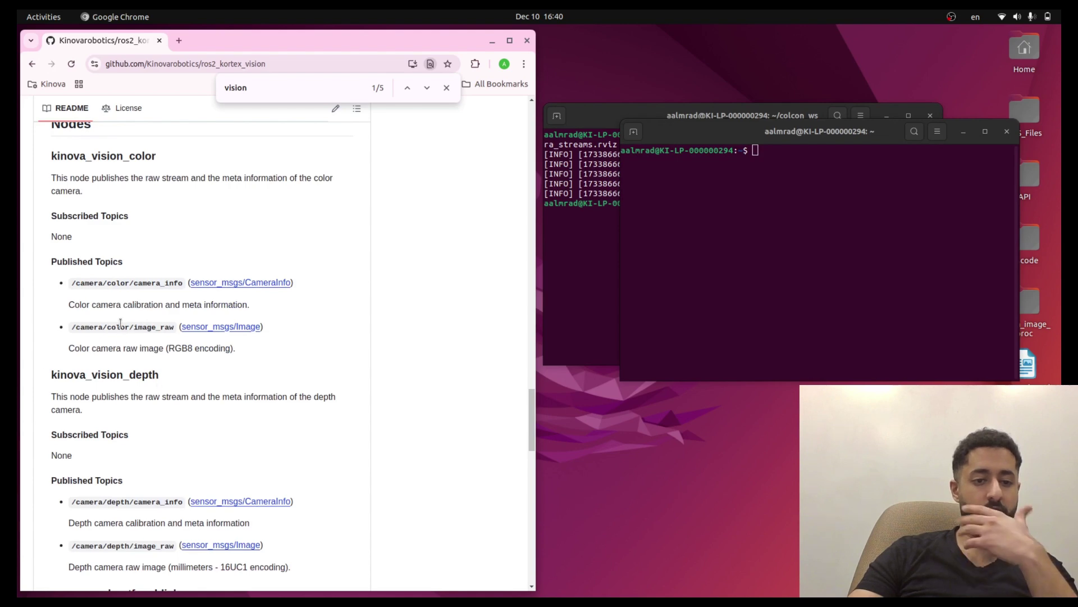
pyautogui.scroll(-2, 143, 452)
pyautogui.scroll(-6, 143, 450)
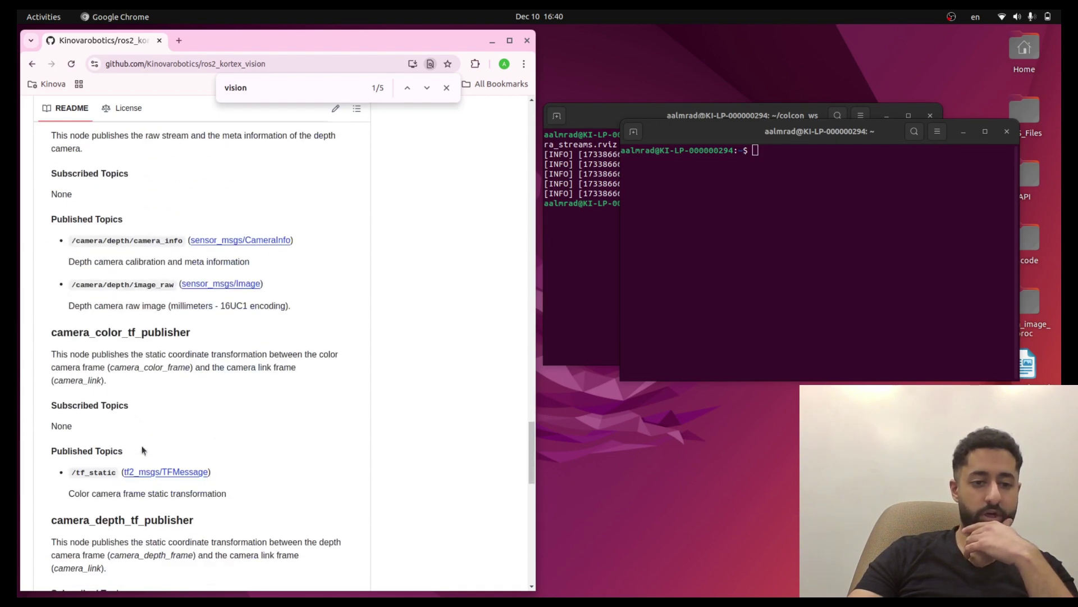
pyautogui.scroll(-4, 140, 444)
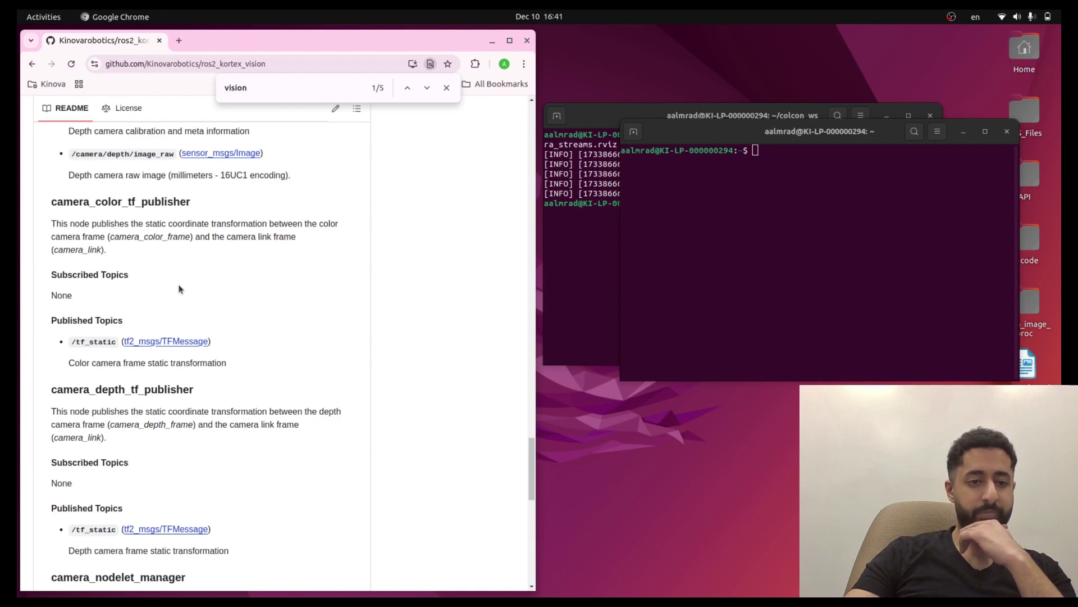
pyautogui.scroll(-5, 150, 270)
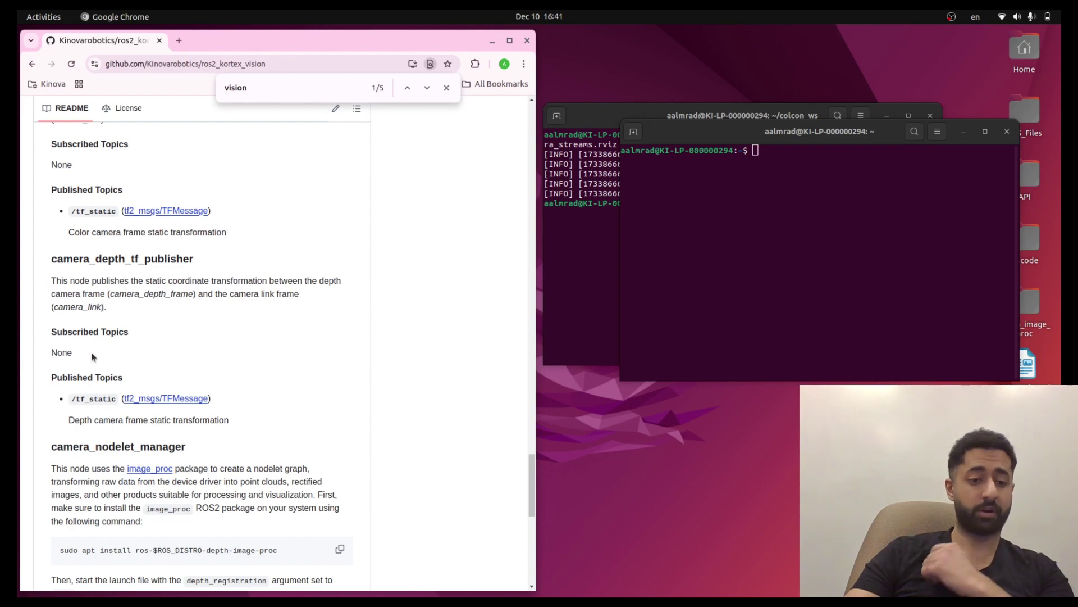
pyautogui.scroll(-5, 145, 397)
pyautogui.scroll(-3, 144, 399)
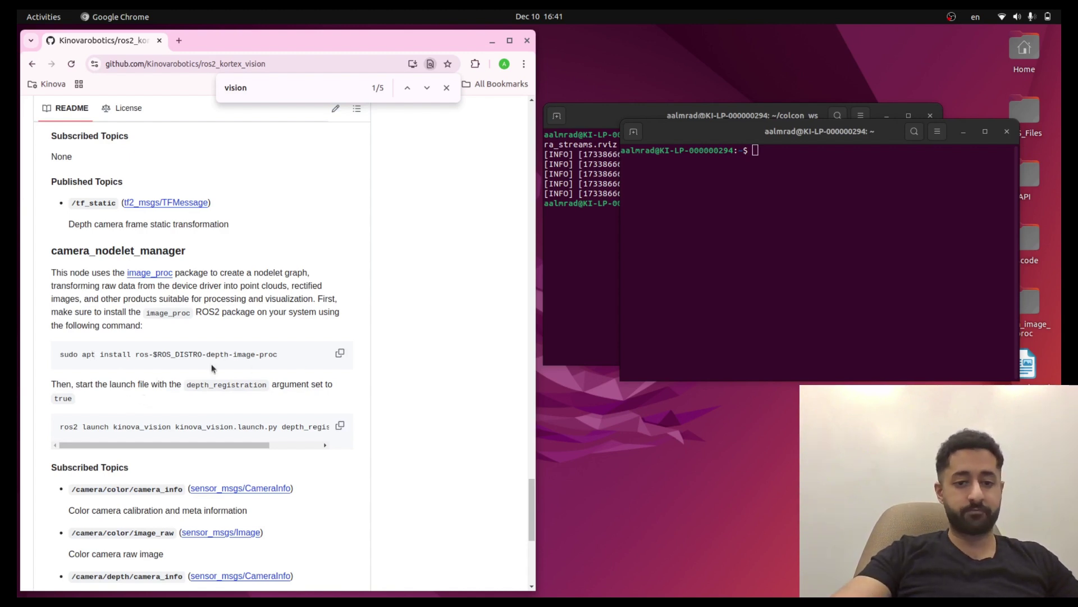
# Paste the README's image_proc sudo apt install command at the terminal prompt.
pyautogui.click(340, 353)
pyautogui.click(807, 193)
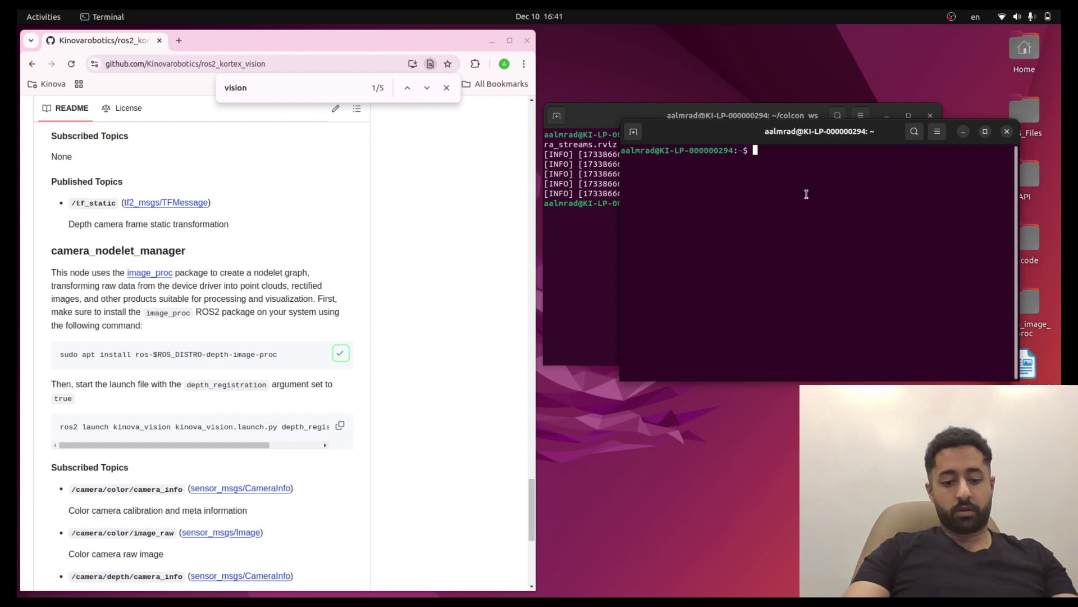
pyautogui.hotkey('ctrl', 'shift', 'v')
pyautogui.press('Left')
pyautogui.press('Left')
pyautogui.press('Left')
pyautogui.press('Left')
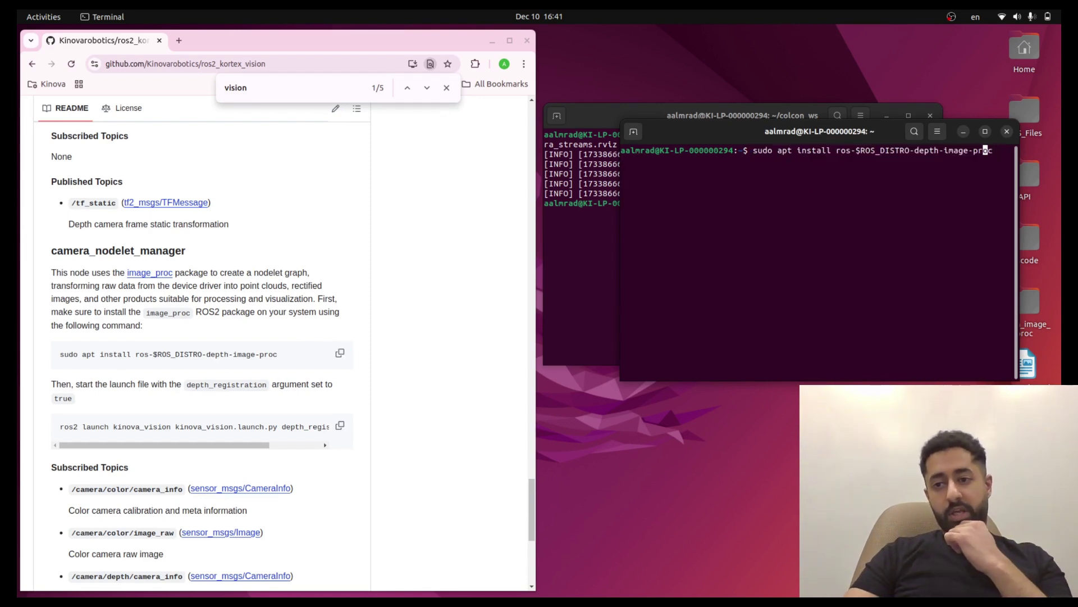
pyautogui.press('Left')
pyautogui.press('Left')
pyautogui.press('Left')
pyautogui.press('Left')
pyautogui.press('Left')
pyautogui.press('Left')
pyautogui.press('Left')
pyautogui.press('Left')
pyautogui.press('Left')
pyautogui.press('Left')
pyautogui.press('Left')
pyautogui.press('Left')
pyautogui.press('Left')
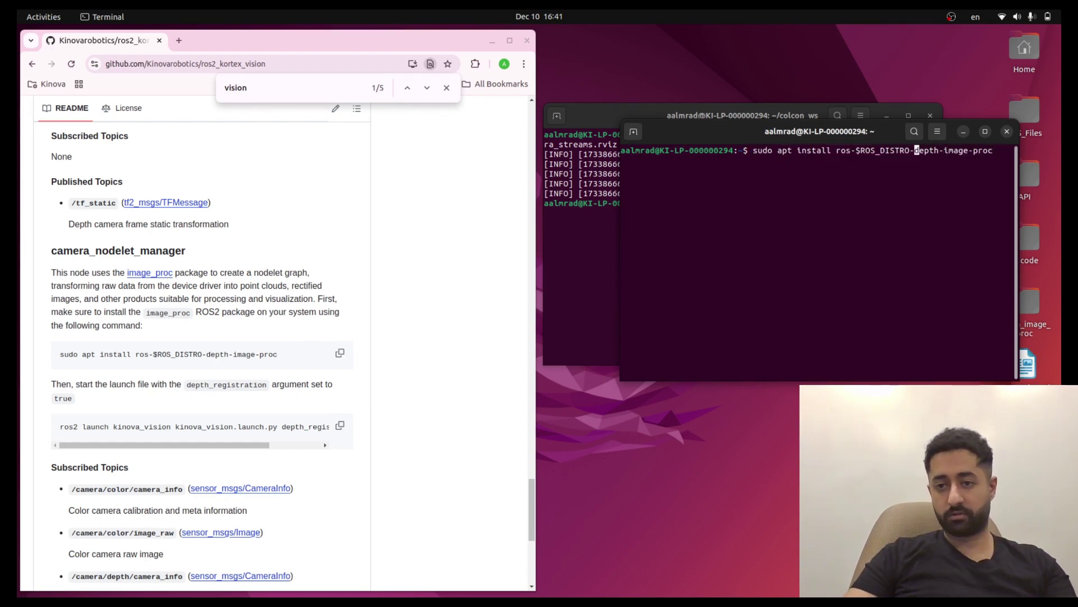
pyautogui.press('BackSpace')
pyautogui.press('BackSpace')
pyautogui.press('BackSpace')
pyautogui.press('BackSpace')
pyautogui.press('BackSpace')
pyautogui.press('BackSpace')
pyautogui.press('BackSpace')
pyautogui.press('BackSpace')
pyautogui.press('BackSpace')
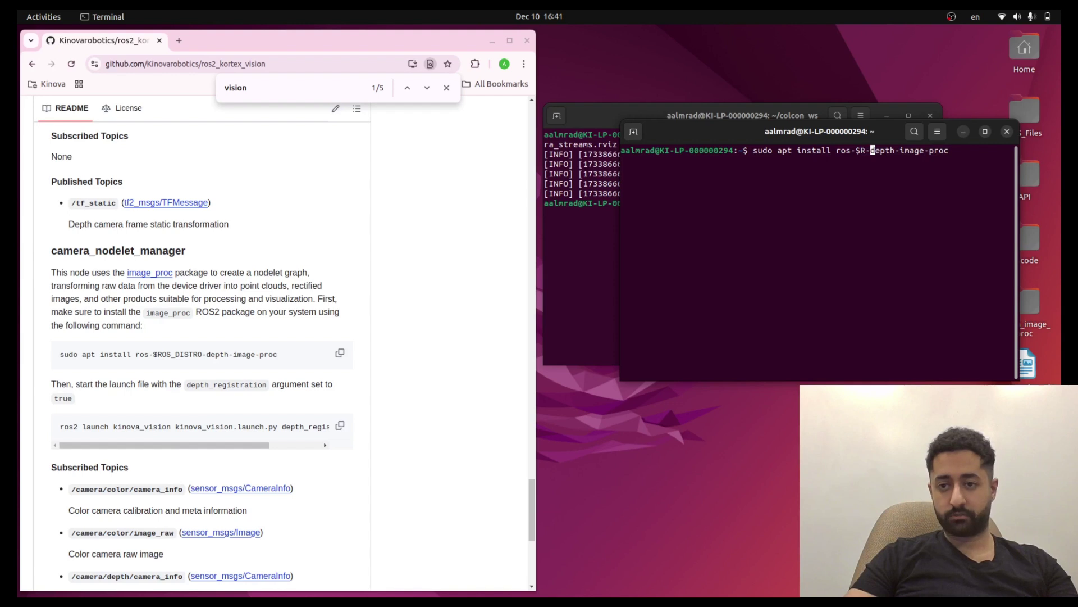
pyautogui.press('Right')
pyautogui.press('Right')
pyautogui.press('Right')
pyautogui.press('Right')
pyautogui.press('Right')
pyautogui.press('Right')
pyautogui.press('Right')
pyautogui.press('Right')
pyautogui.press('Right')
pyautogui.press('Right')
pyautogui.press('Right')
pyautogui.press('Right')
pyautogui.press('Right')
pyautogui.press('Right')
pyautogui.press('Right')
pyautogui.press('Right')
pyautogui.press('Right')
pyautogui.press('BackSpace')
pyautogui.press('BackSpace')
pyautogui.press('BackSpace')
pyautogui.press('BackSpace')
pyautogui.press('BackSpace')
pyautogui.press('BackSpace')
pyautogui.press('BackSpace')
pyautogui.press('BackSpace')
pyautogui.press('BackSpace')
pyautogui.press('BackSpace')
pyautogui.press('BackSpace')
pyautogui.press('BackSpace')
pyautogui.press('BackSpace')
pyautogui.press('BackSpace')
pyautogui.press('BackSpace')
pyautogui.press('BackSpace')
pyautogui.press('BackSpace')
pyautogui.press('BackSpace')
pyautogui.press('BackSpace')
pyautogui.press('BackSpace')
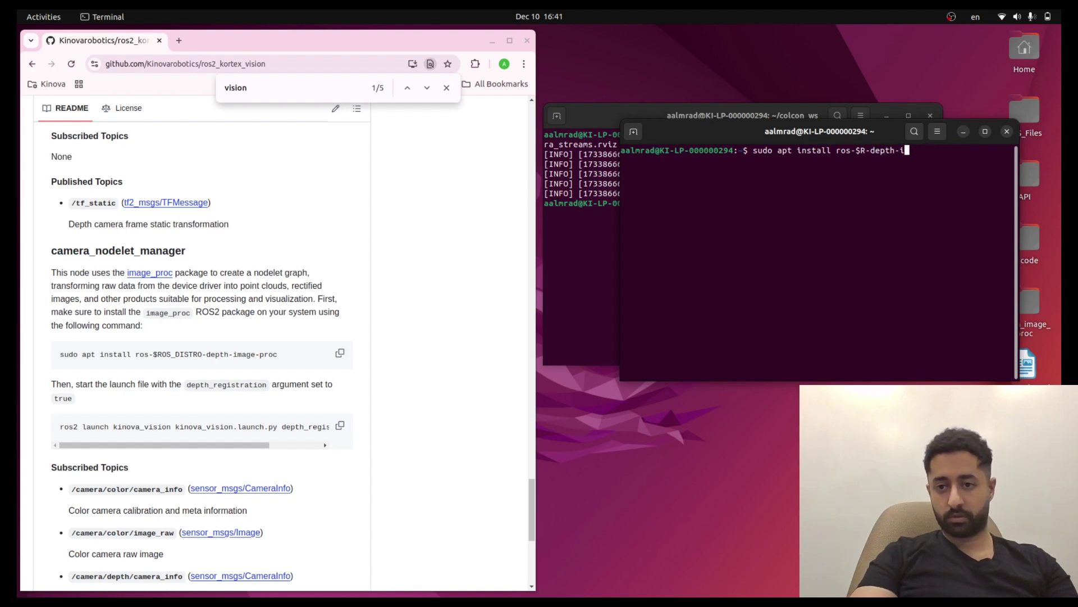
pyautogui.hotkey('ctrl', 'shift', 'v')
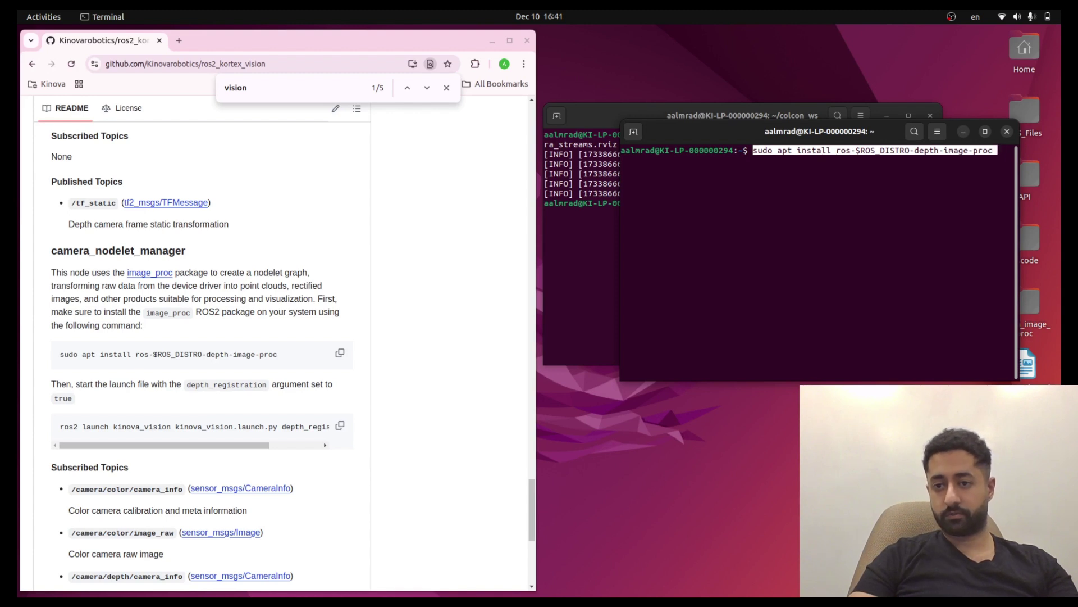
# Run the depth-image-proc install with the sudo password, then clear the terminal.
pyautogui.press('Return')
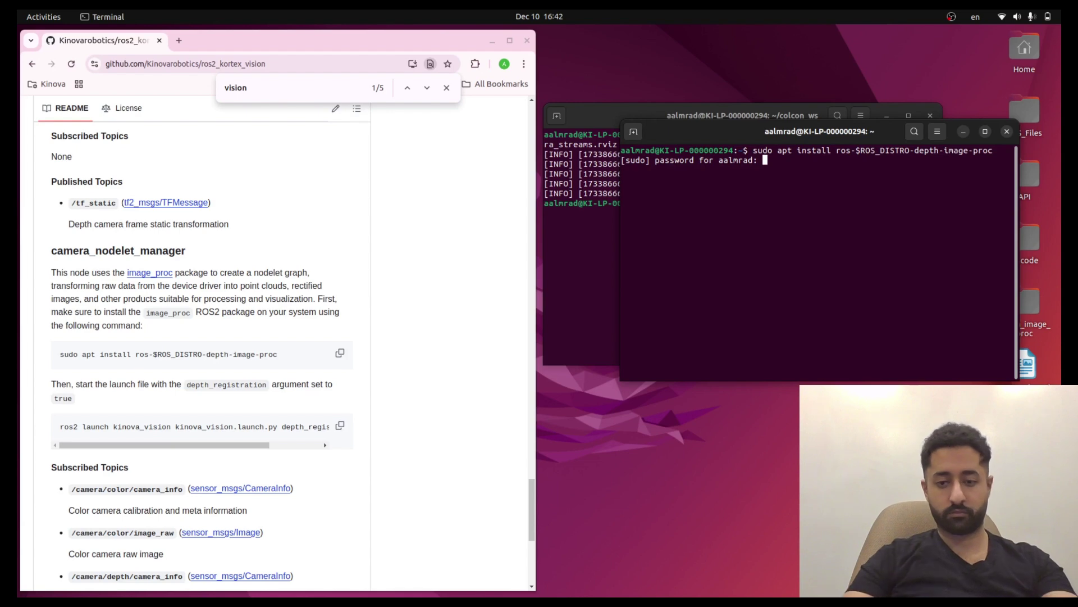
pyautogui.press('Return')
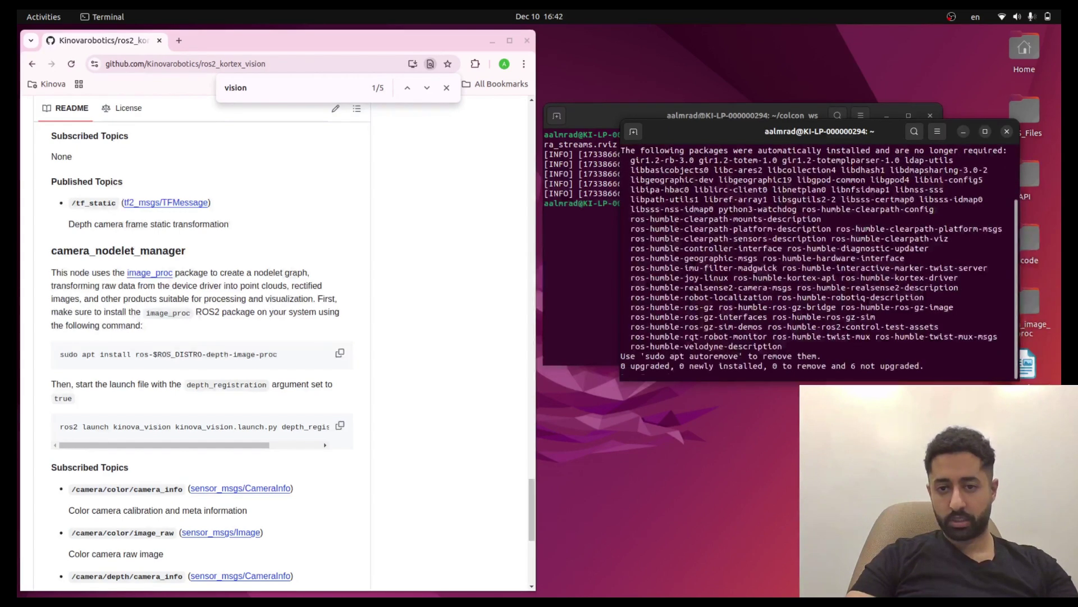
pyautogui.write('clear')
pyautogui.press('Return')
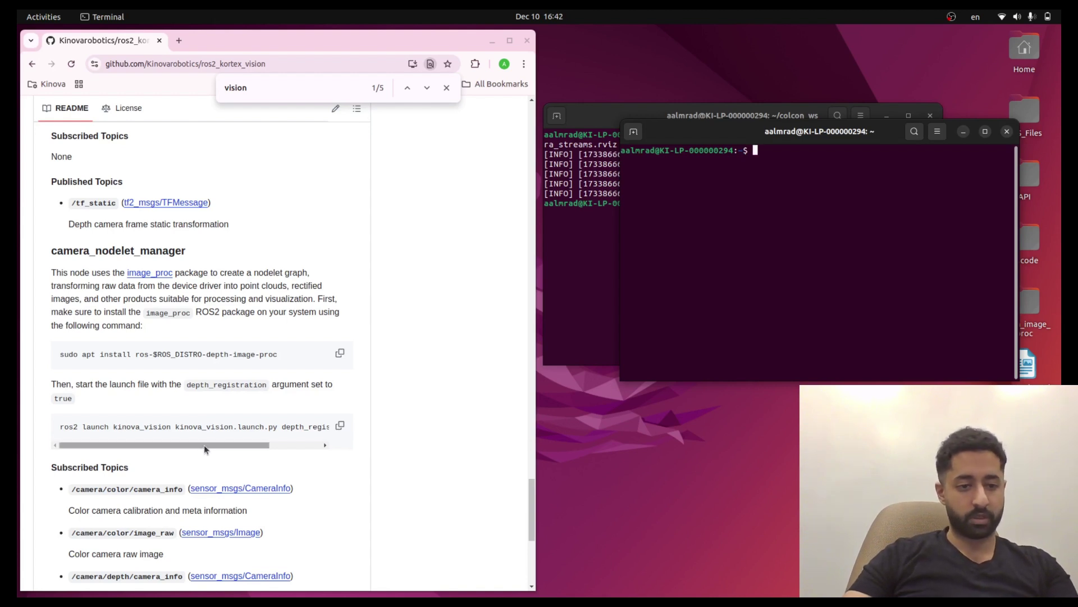
# Paste and run the README's ros2 launch kinova_vision command with depth_registration:=true.
pyautogui.moveTo(204, 445); pyautogui.dragTo(256, 446)
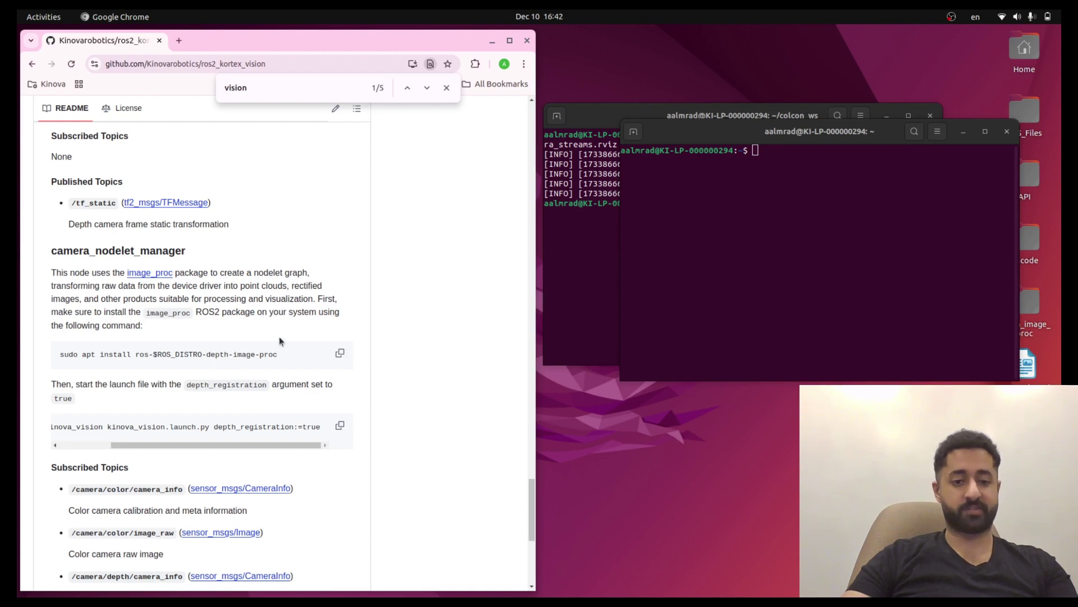
pyautogui.click(340, 425)
pyautogui.click(752, 259)
pyautogui.hotkey('ctrl', 'shift', 'v')
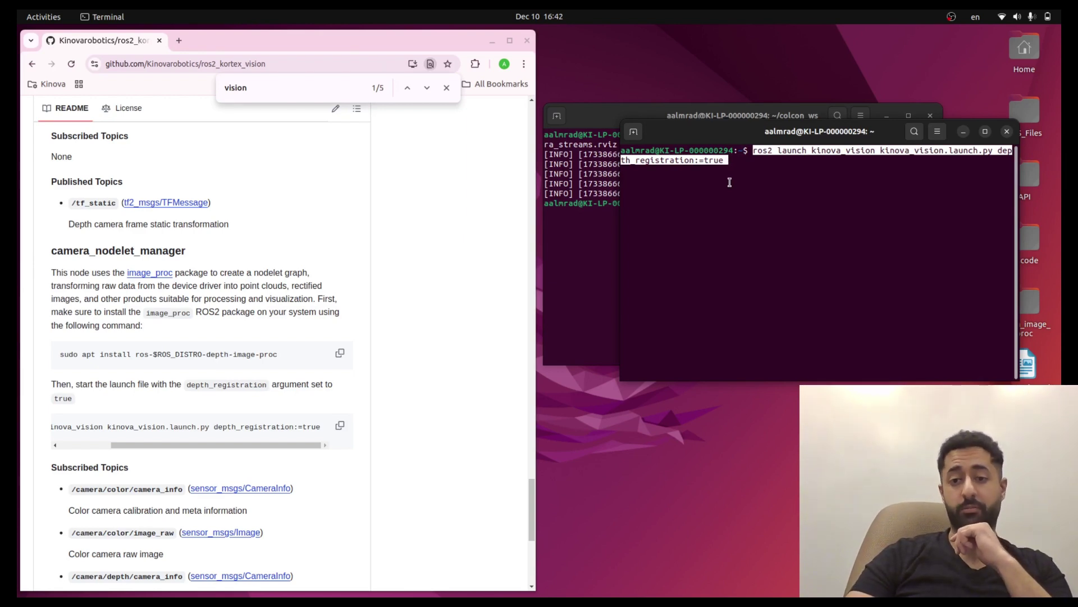
pyautogui.press('Return')
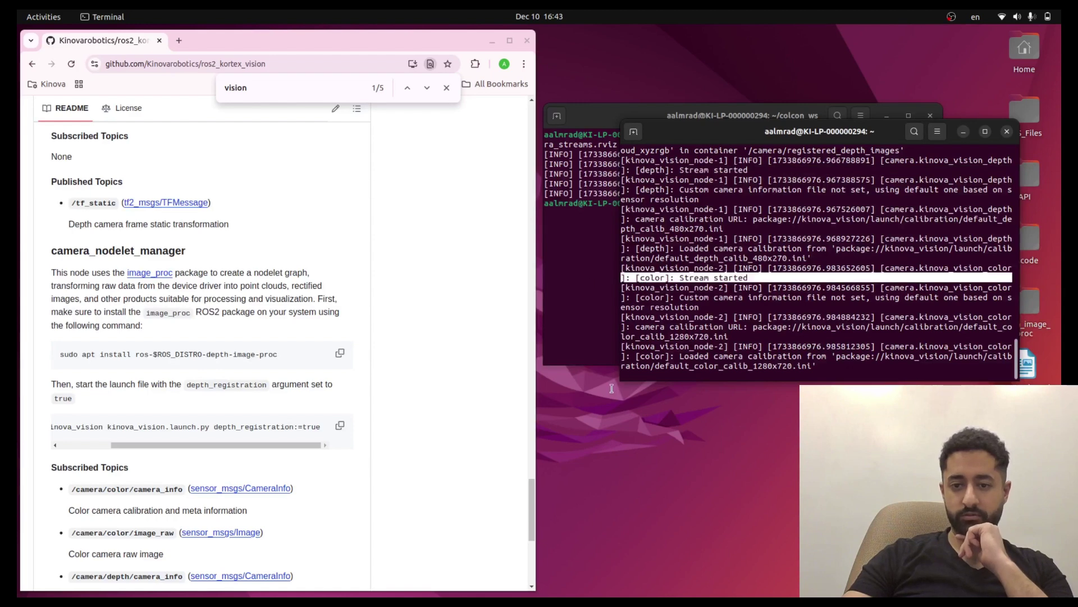
# Rerun rviz2 -d camera_streams.rviz from the ~/colcon_ws terminal's command history.
pyautogui.click(585, 295)
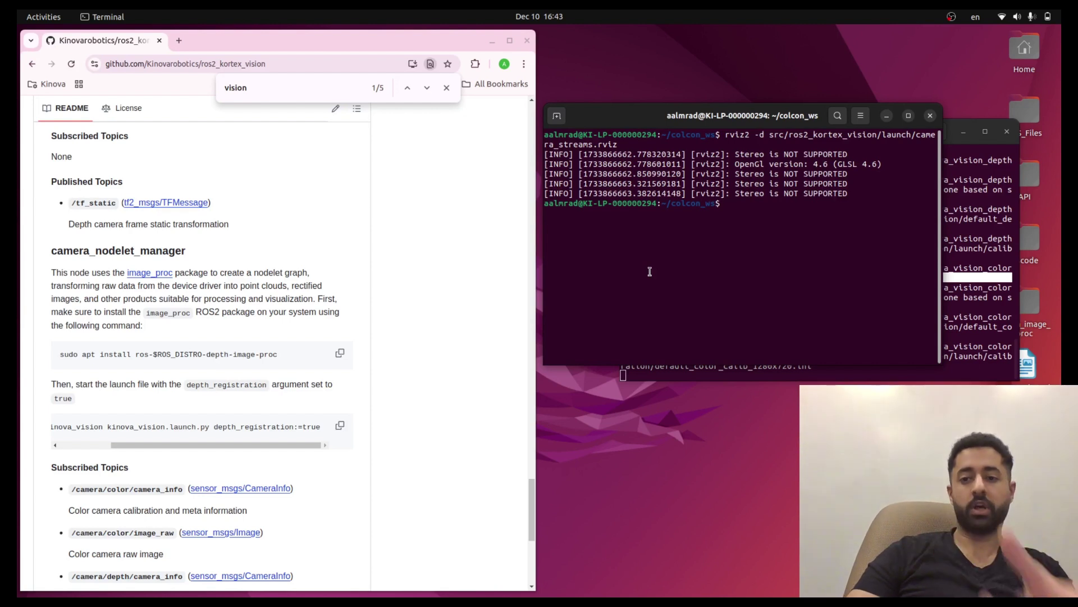
pyautogui.press('Up')
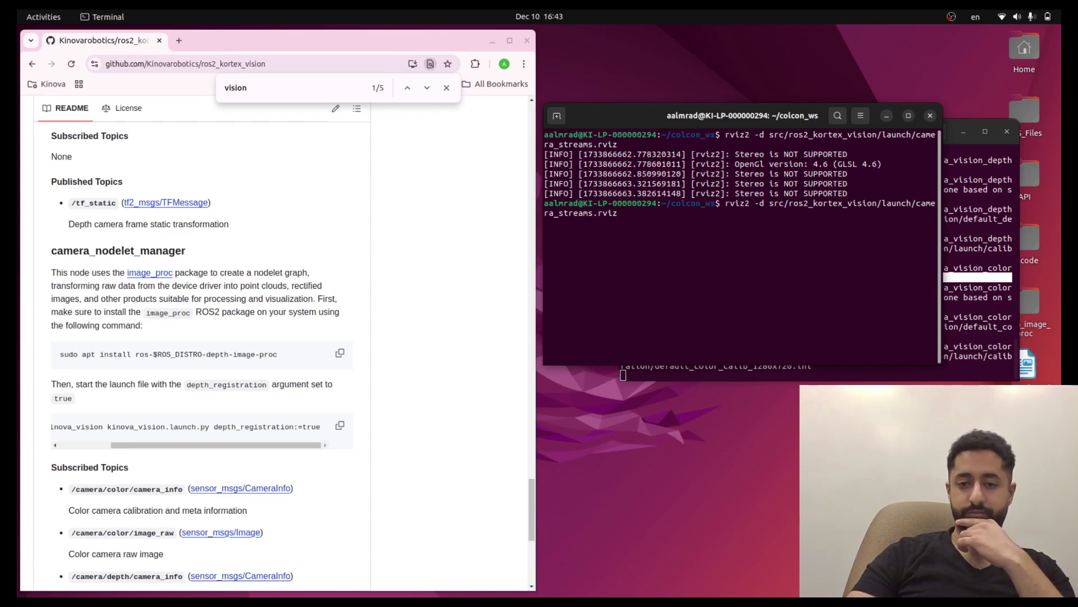
pyautogui.press('Return')
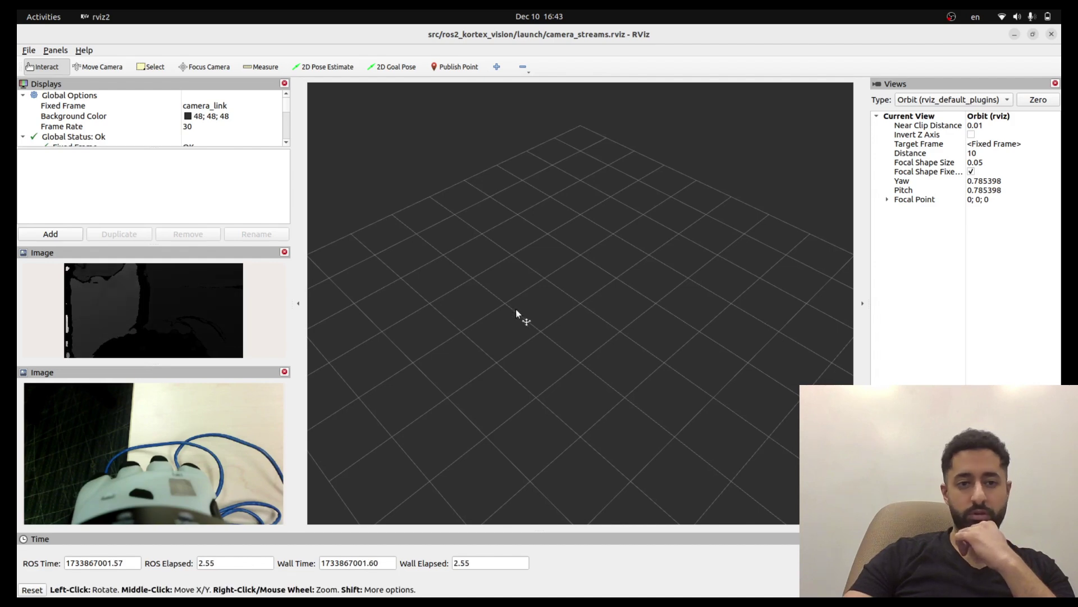
# Expand the color and depth Image displays to review their topics.
pyautogui.scroll(-4, 515, 309)
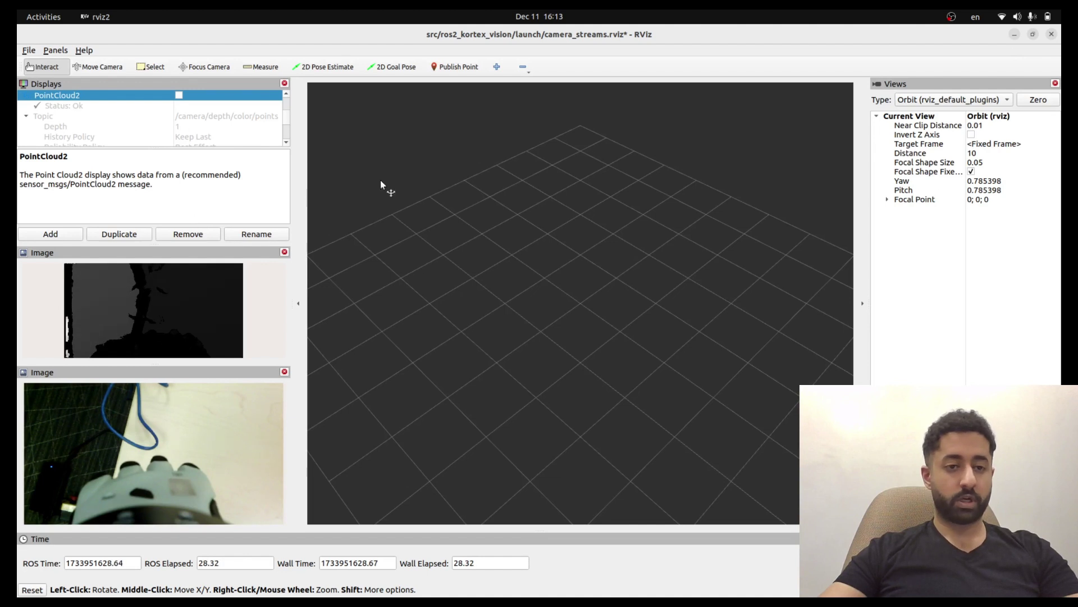
pyautogui.scroll(3, 246, 124)
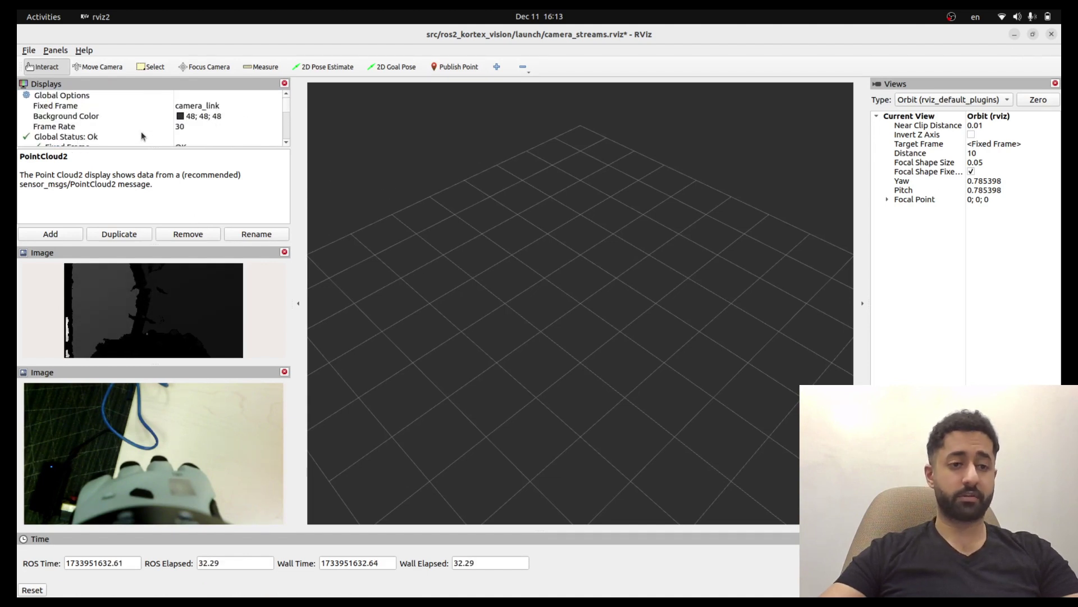
pyautogui.scroll(-2, 119, 109)
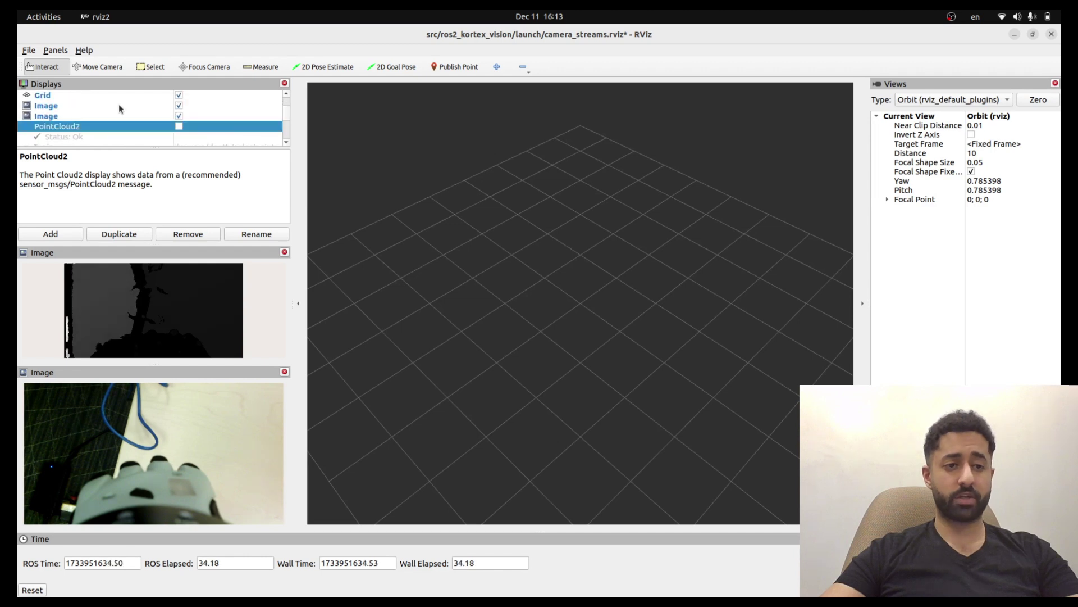
pyautogui.click(37, 108)
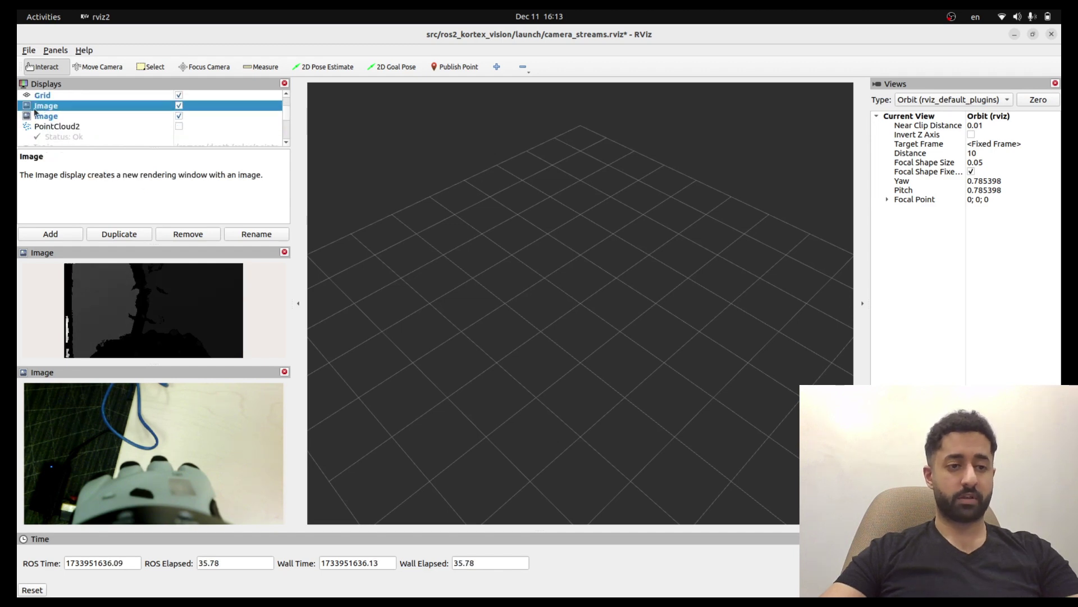
pyautogui.doubleClick(34, 108)
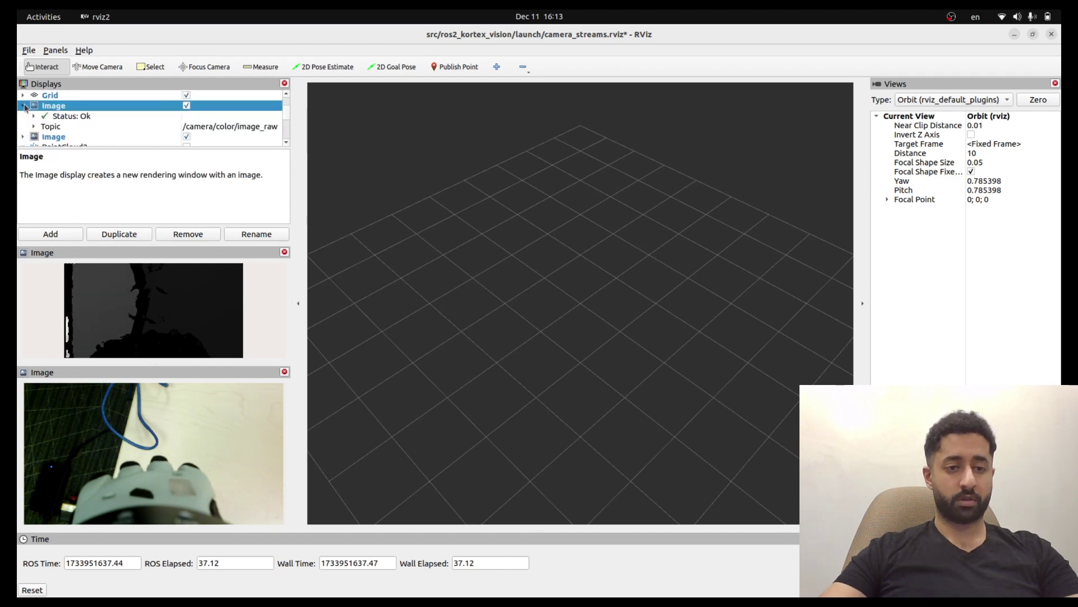
pyautogui.click(23, 136)
# Review the PointCloud2 display's XYZ position and RGB8 colour transformer settings.
pyautogui.scroll(-1, 79, 128)
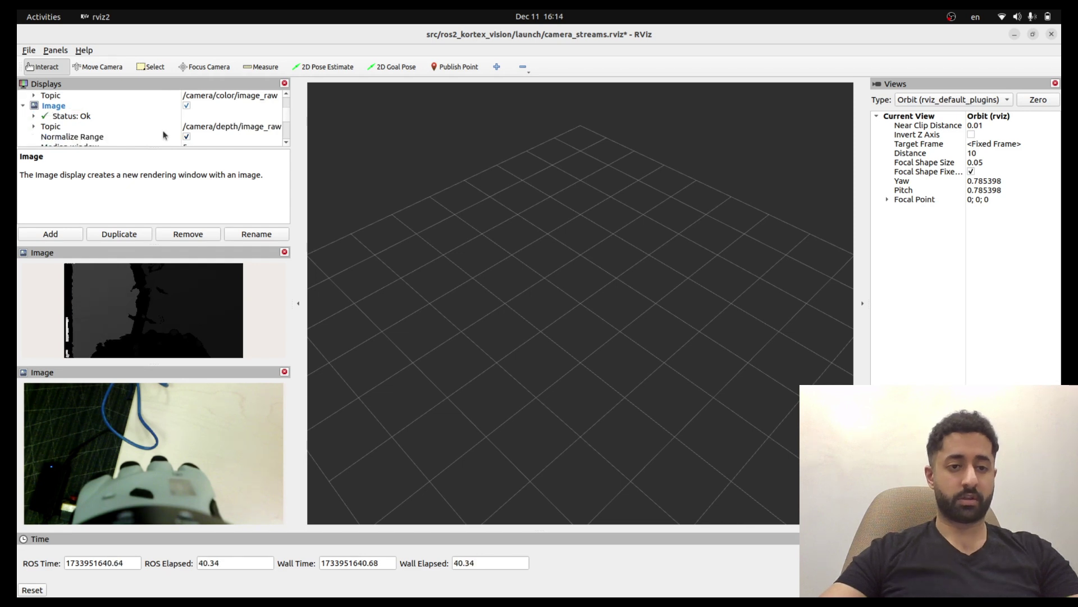
pyautogui.scroll(-2, 97, 122)
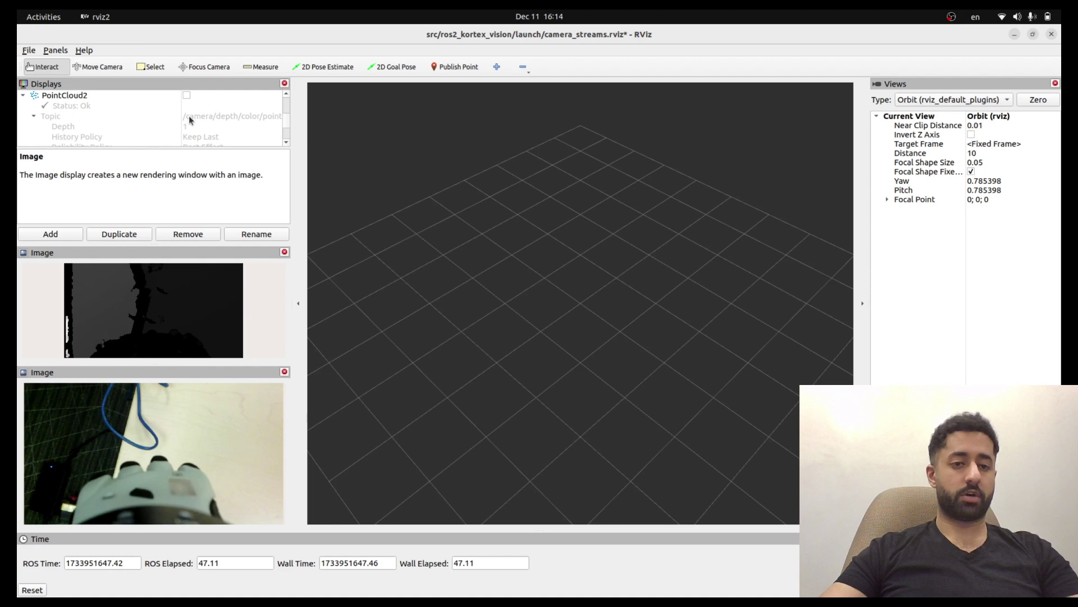
pyautogui.scroll(-1, 189, 116)
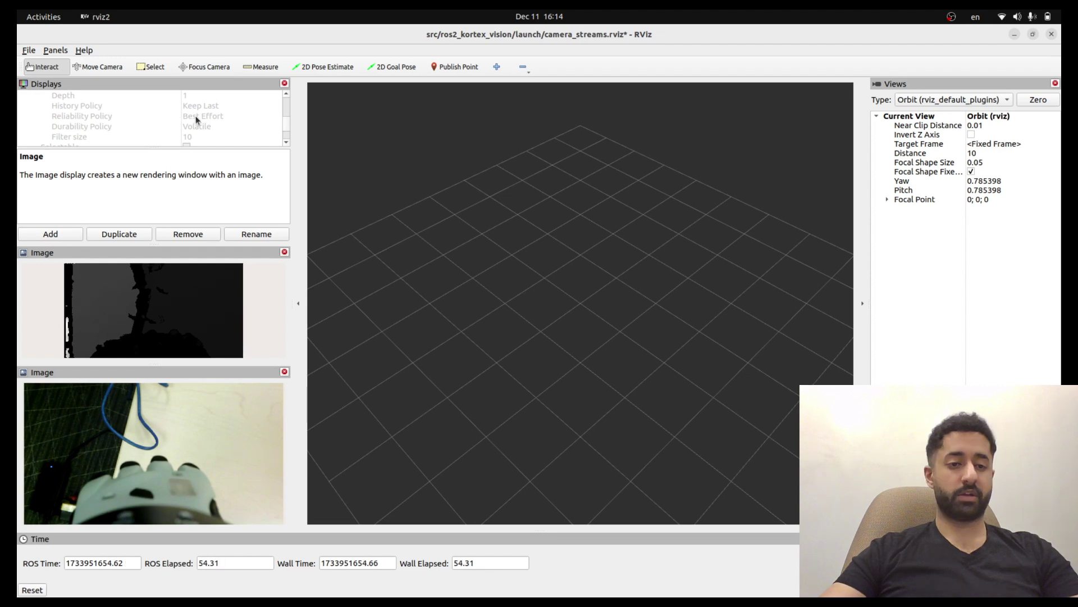
pyautogui.scroll(-1, 190, 119)
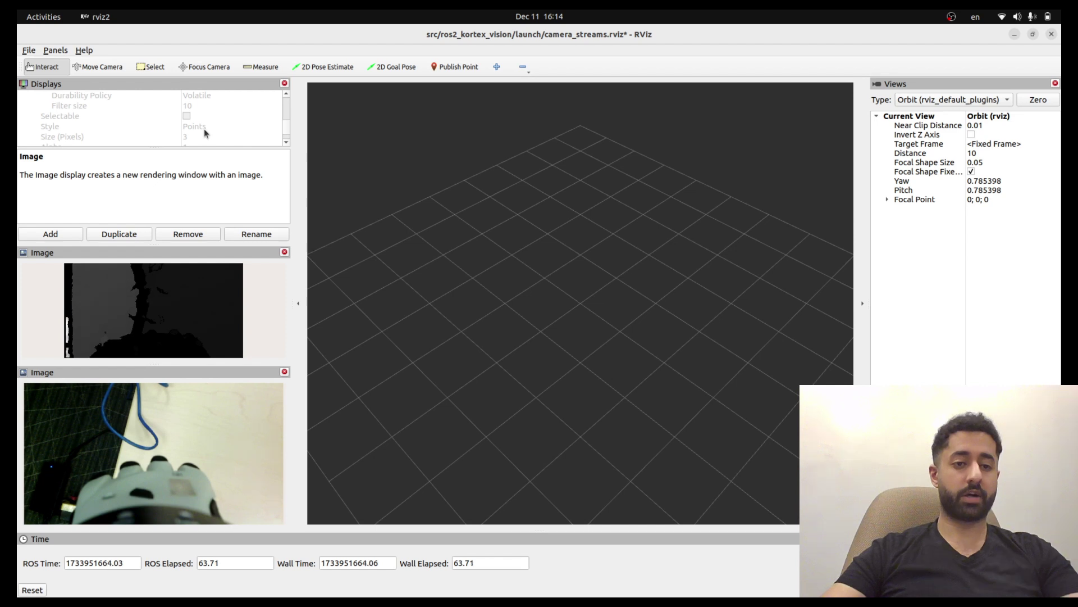
pyautogui.scroll(-1, 204, 130)
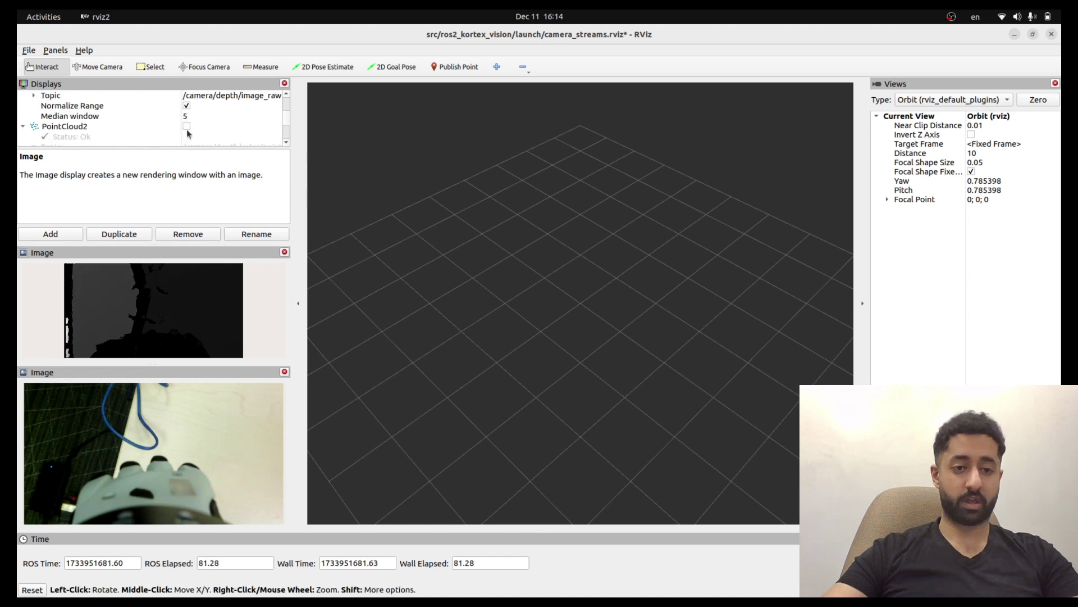
pyautogui.scroll(-2, 102, 123)
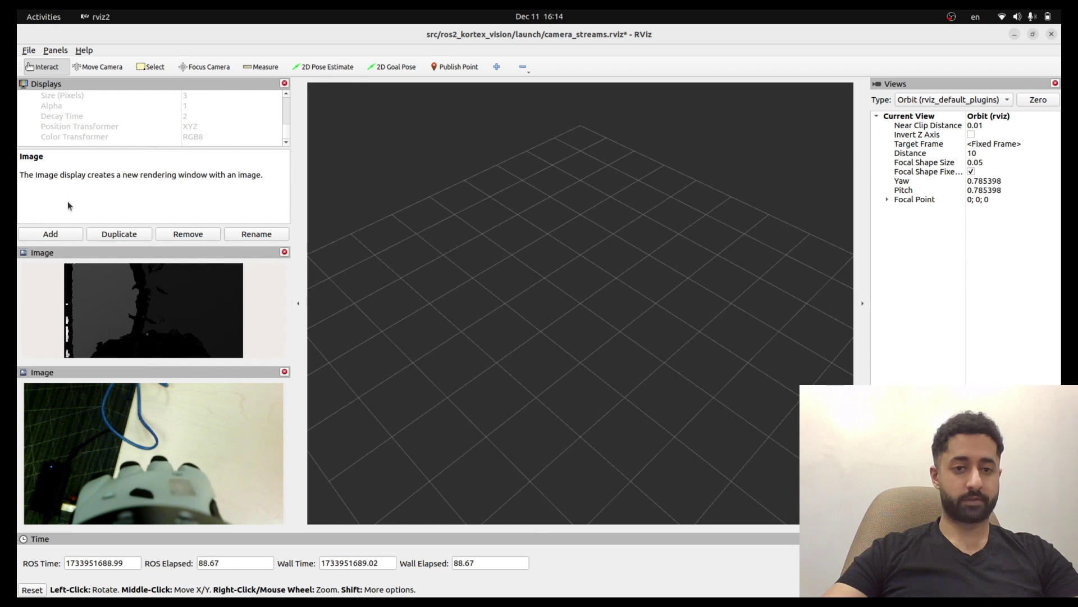
# Add a TF display and show axes for only the camera_link frame.
pyautogui.click(50, 234)
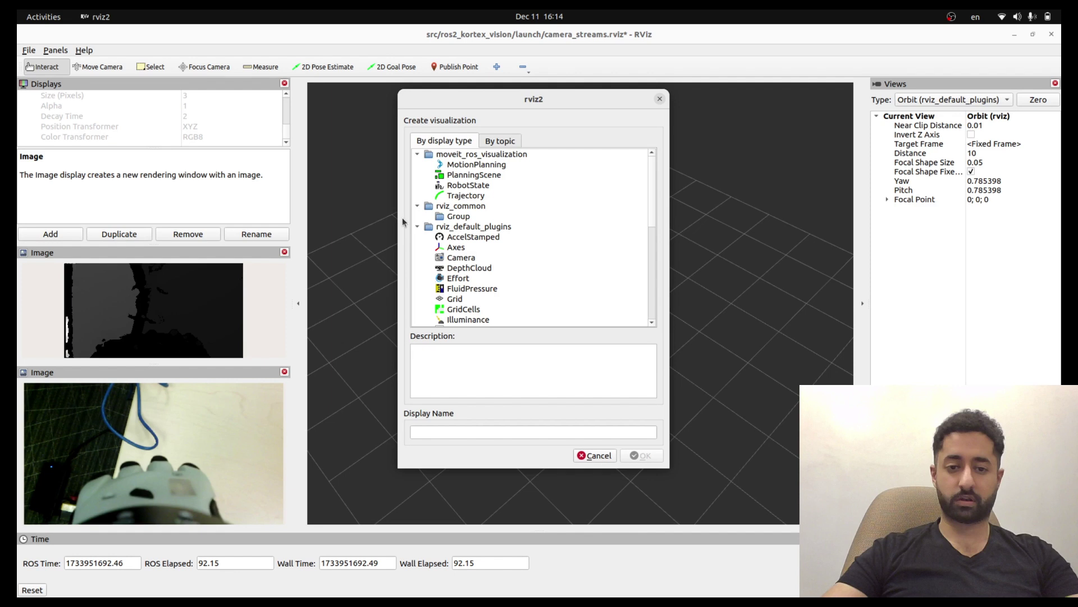
pyautogui.click(23, 136)
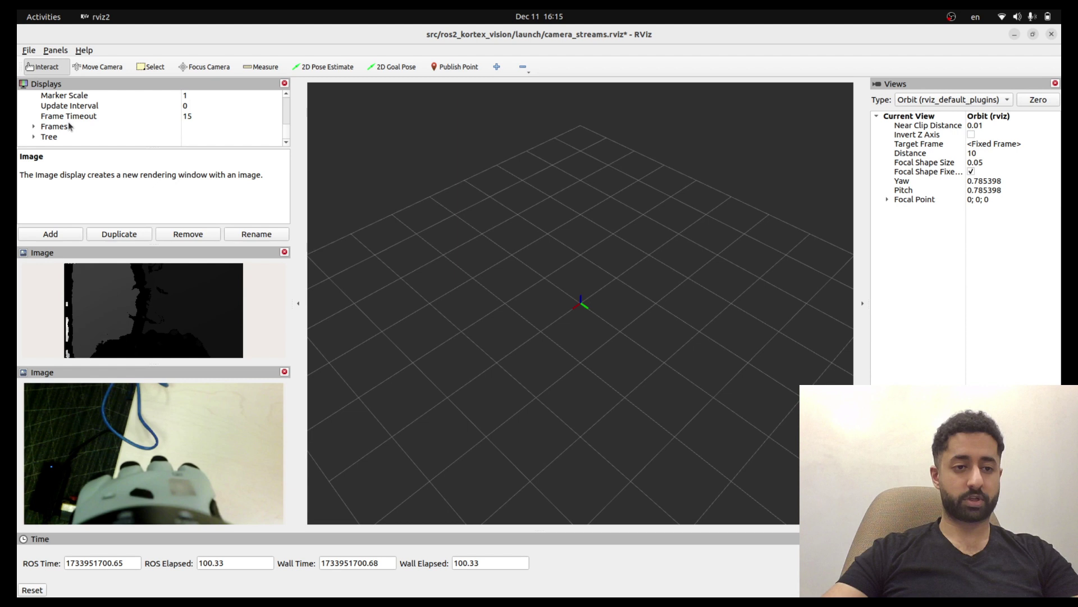
pyautogui.doubleClick(69, 126)
pyautogui.click(188, 136)
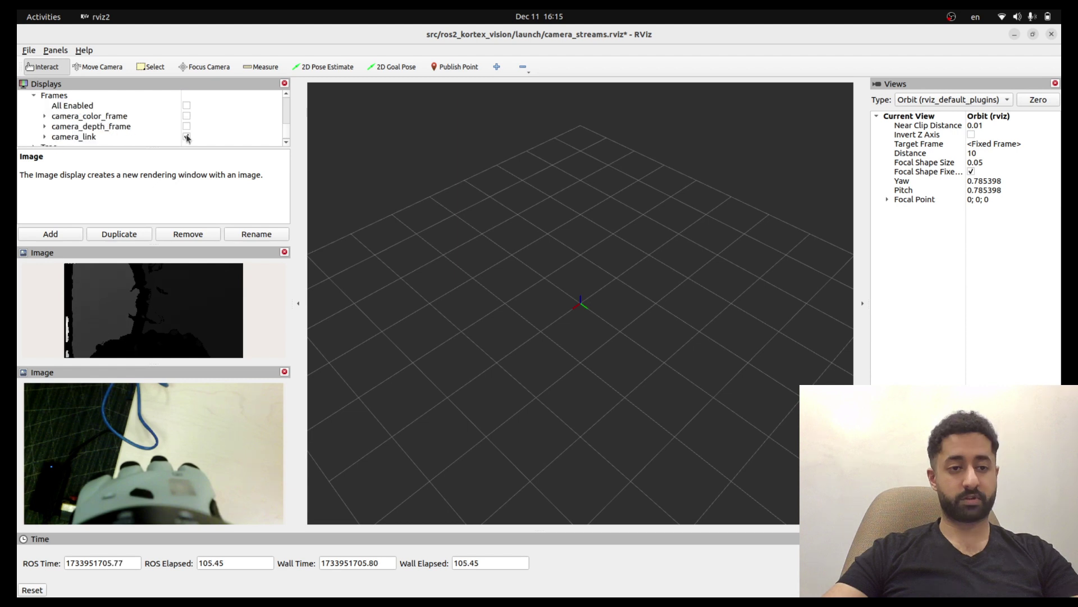
# Zoom toward the camera_link axes and orbit to look straight down on the colored point cloud.
pyautogui.scroll(20, 580, 309)
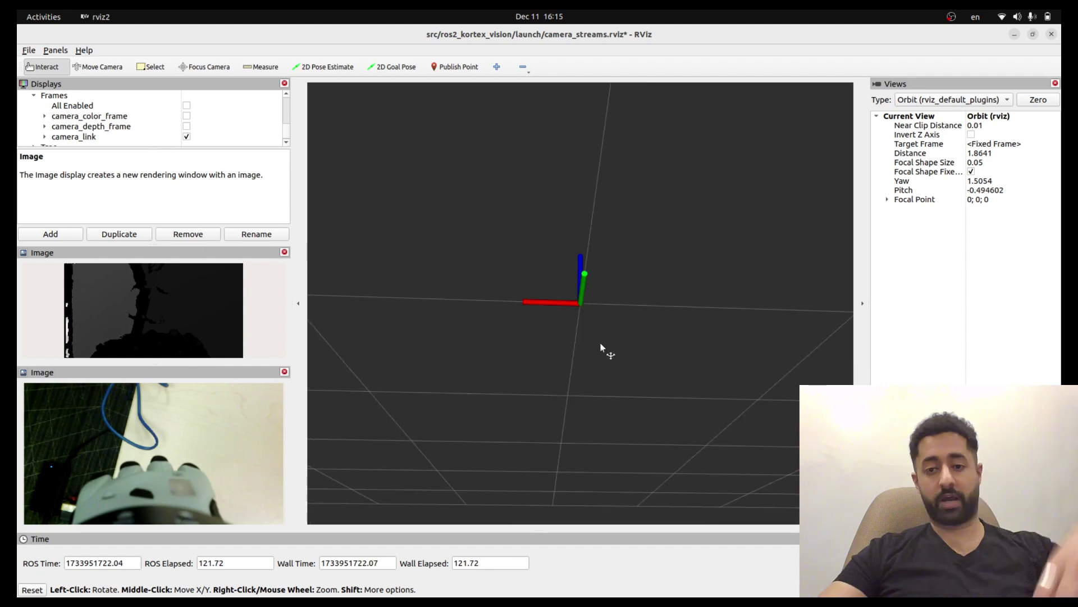
pyautogui.moveTo(601, 348); pyautogui.dragTo(581, 298)
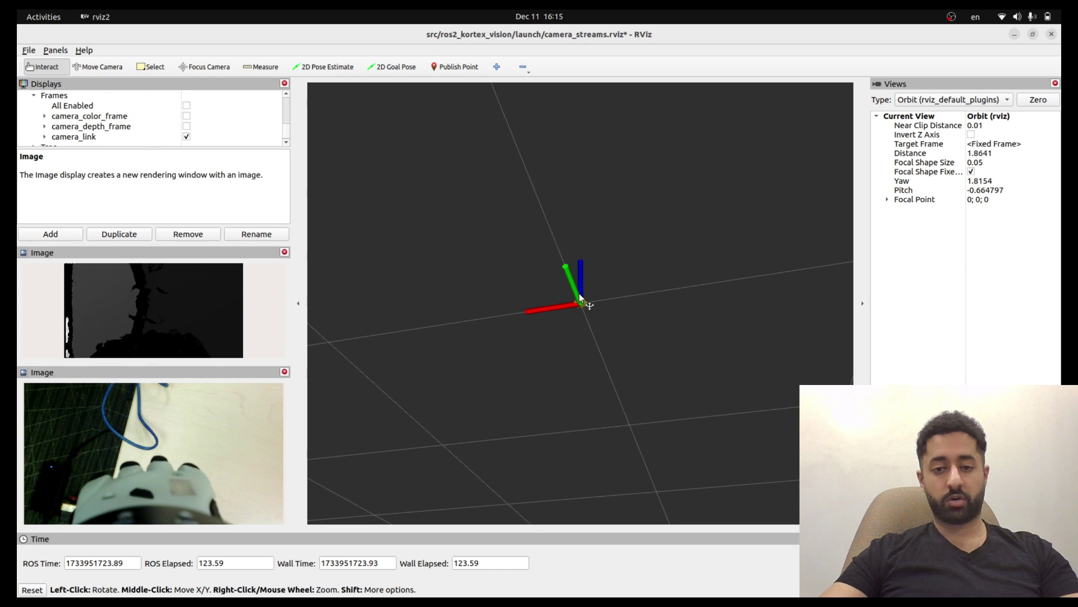
pyautogui.moveTo(580, 298); pyautogui.dragTo(566, 304)
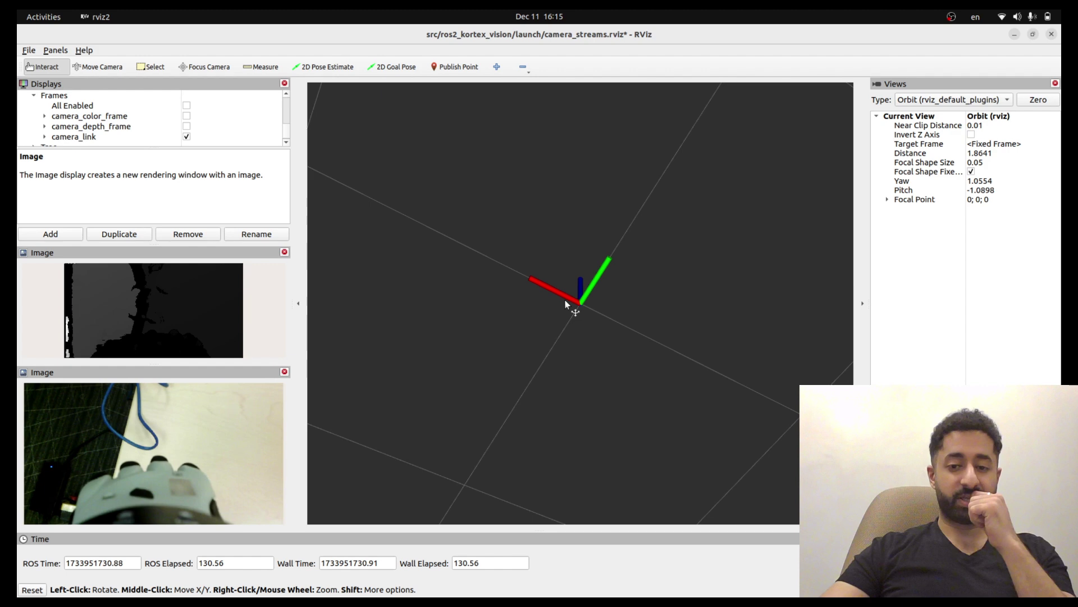
pyautogui.moveTo(567, 304); pyautogui.dragTo(635, 269)
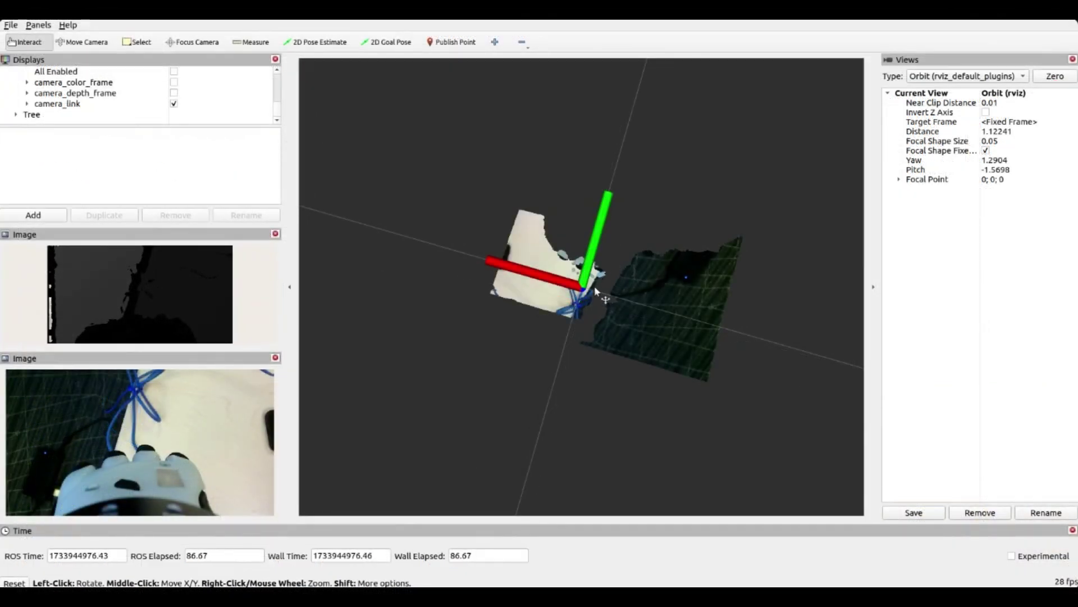
# Zoom in and out and pan around the flickering colored point cloud to recenter the camera_link axes.
pyautogui.scroll(4, 578, 306)
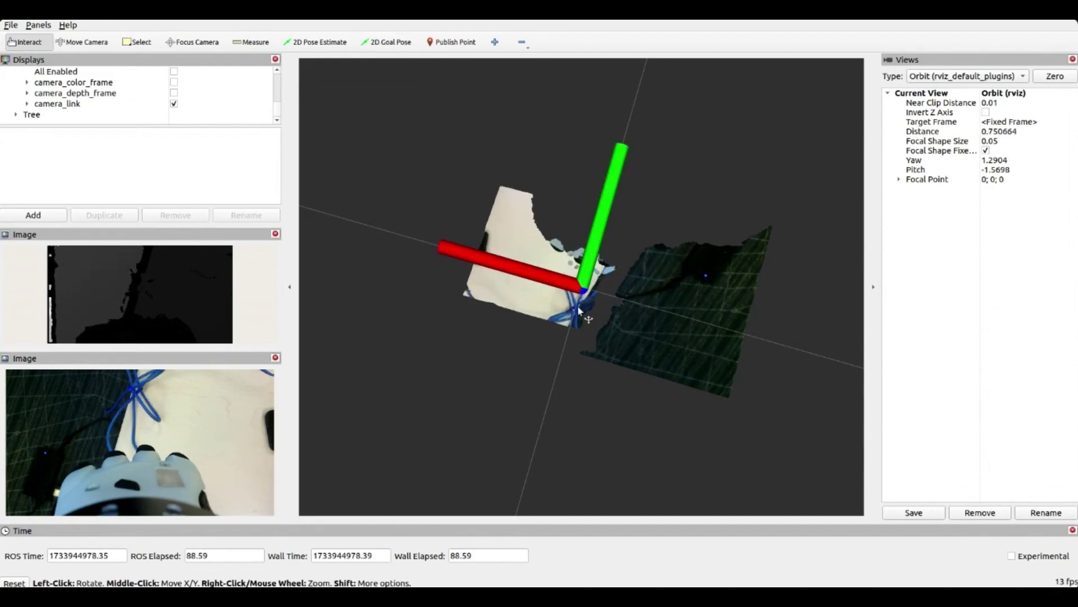
pyautogui.moveTo(582, 301); pyautogui.dragTo(625, 170)
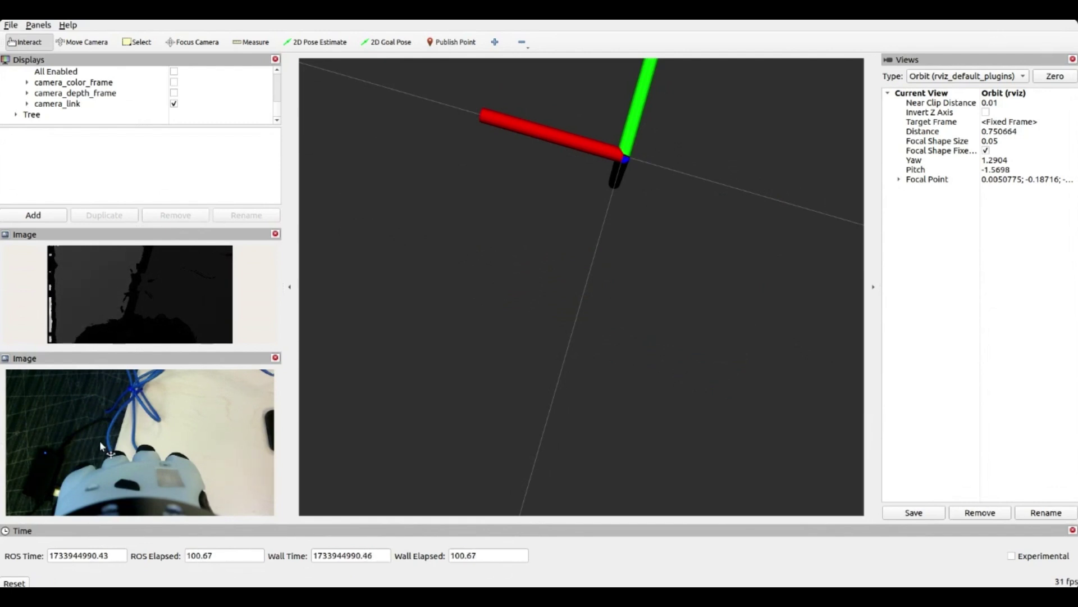
pyautogui.scroll(-5, 517, 229)
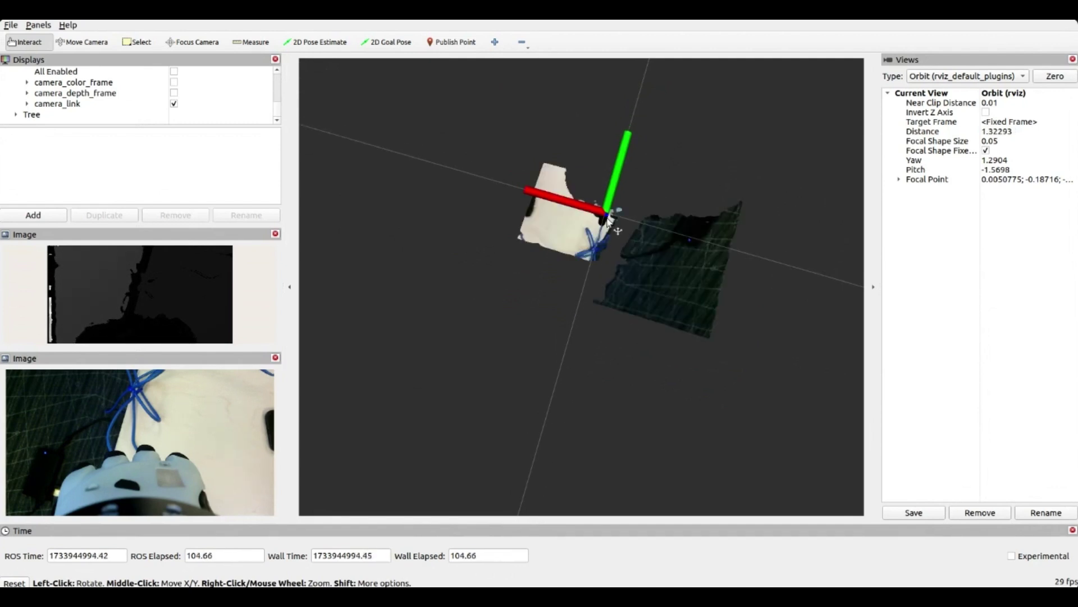
pyautogui.scroll(1, 603, 270)
pyautogui.moveTo(616, 345); pyautogui.dragTo(610, 257)
pyautogui.scroll(-4, 607, 308)
pyautogui.scroll(-5, 606, 305)
pyautogui.moveTo(599, 301); pyautogui.dragTo(570, 343)
pyautogui.scroll(3, 582, 298)
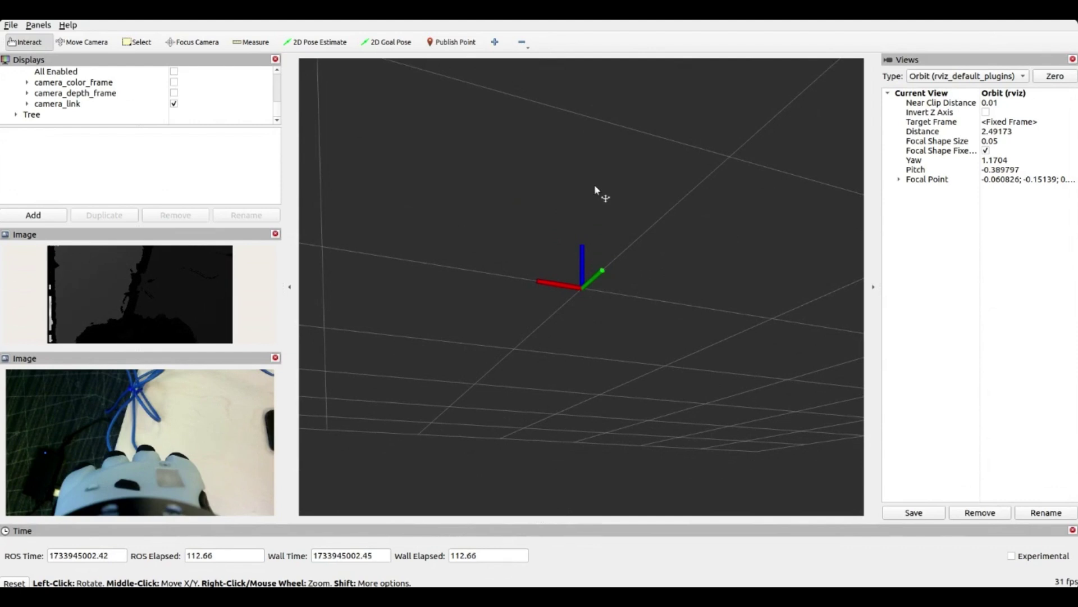
# Orbit to a low, side-on view of the camera_link axes and zoom in closer.
pyautogui.moveTo(569, 197); pyautogui.dragTo(552, 240)
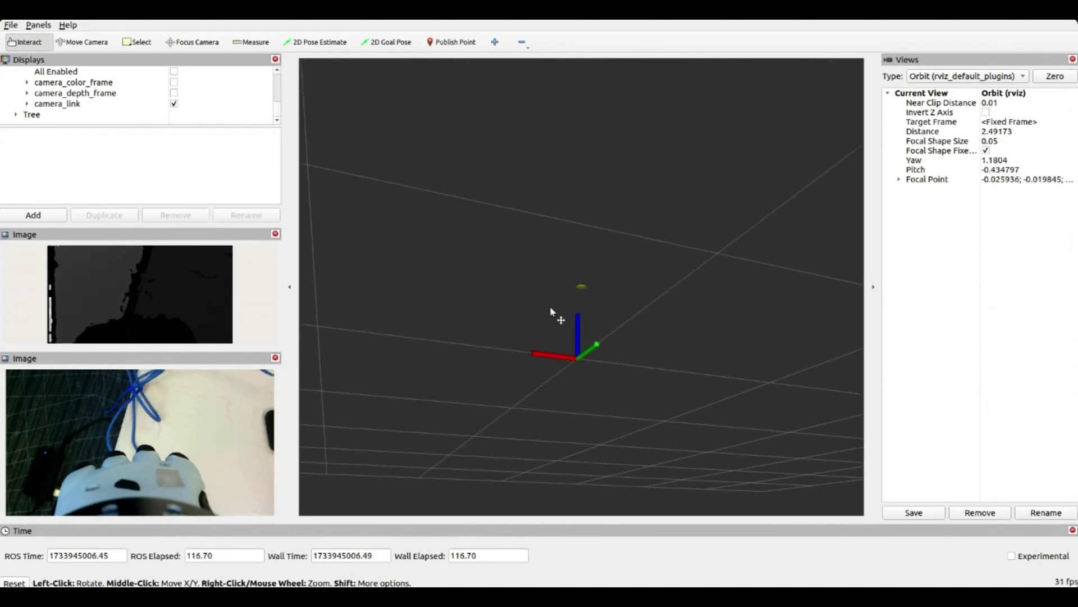
pyautogui.moveTo(548, 315); pyautogui.dragTo(542, 359)
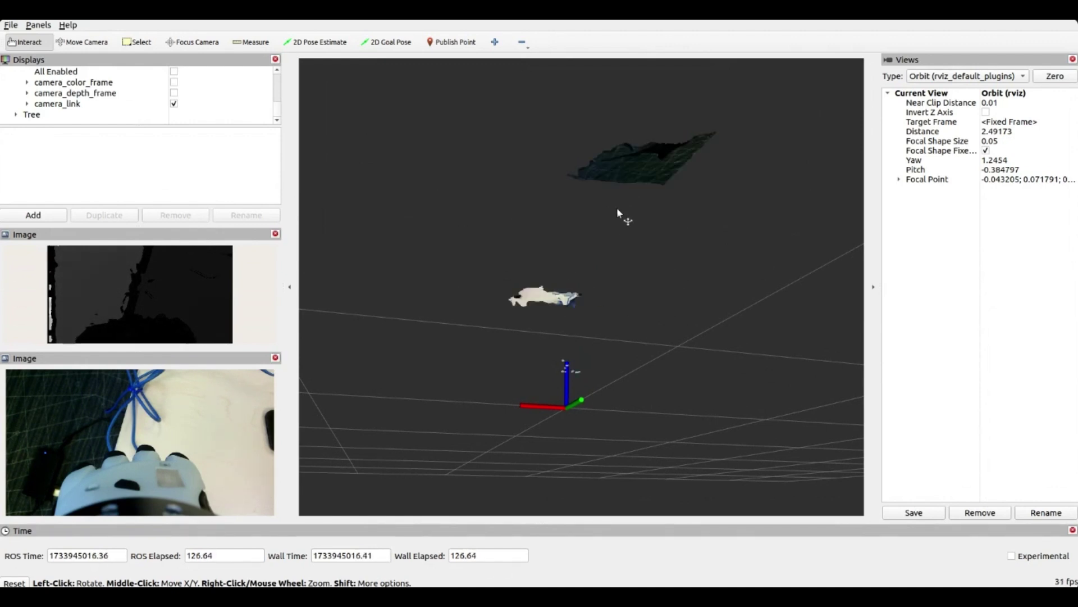
pyautogui.scroll(1, 612, 257)
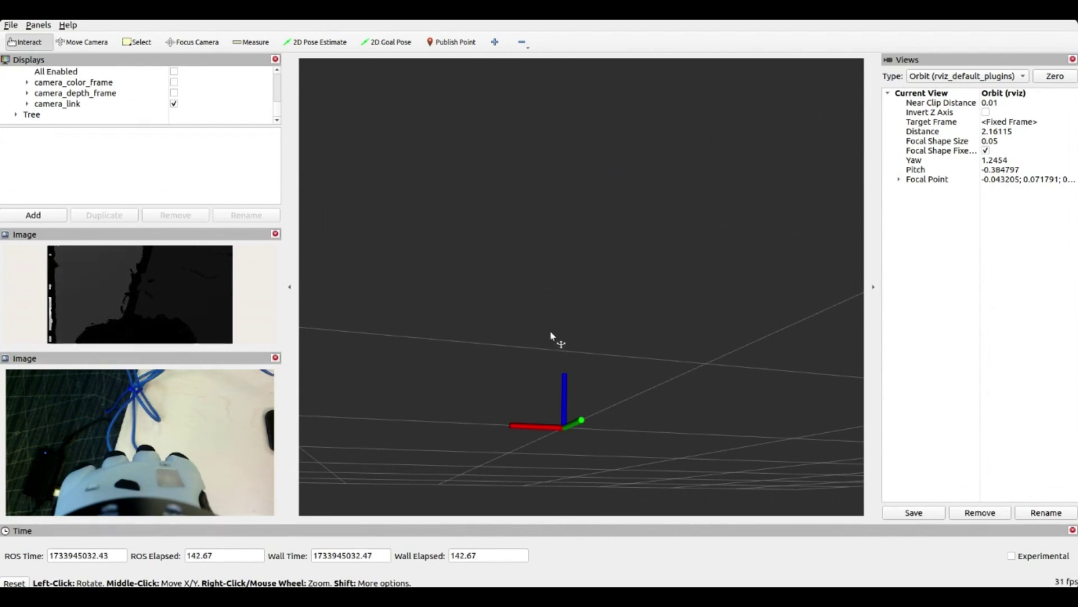
pyautogui.scroll(1, 563, 372)
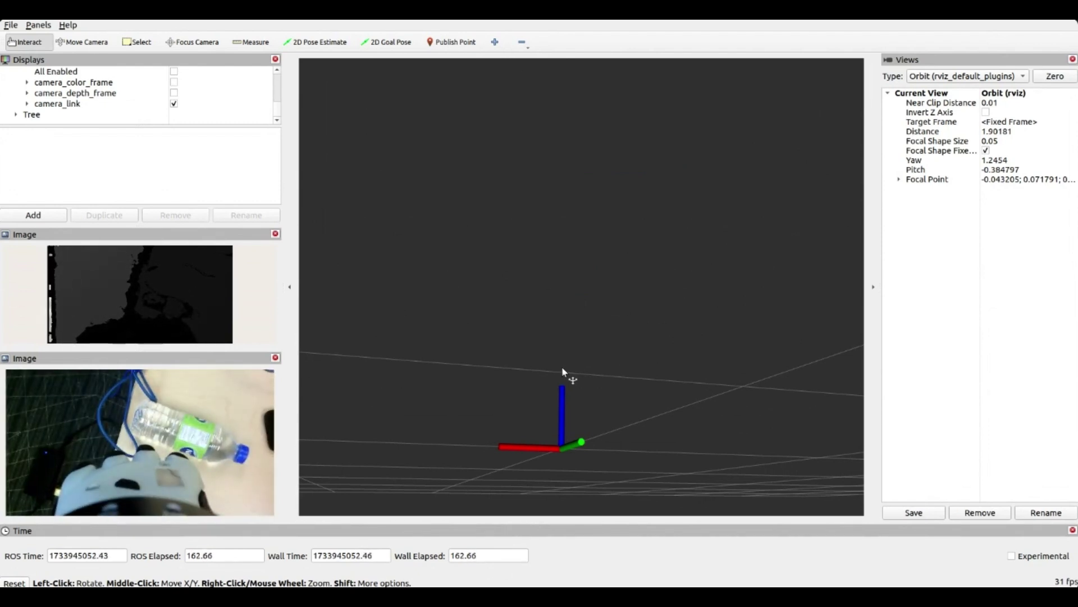
# Pan and zoom the 3D view around the camera_link axes, searching for the water bottle in the point cloud.
pyautogui.moveTo(552, 369); pyautogui.dragTo(558, 251)
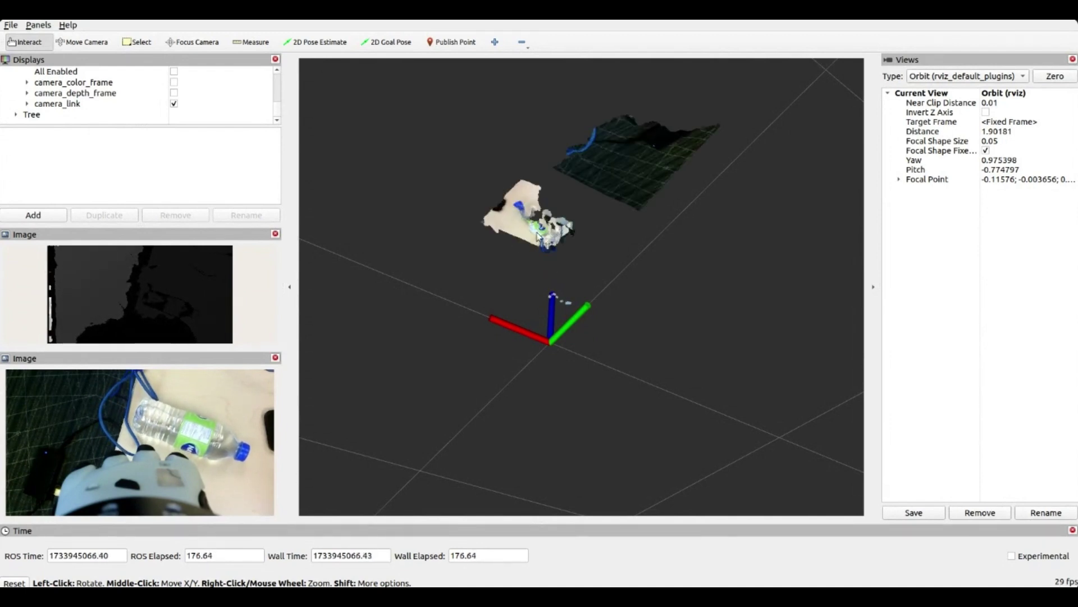
pyautogui.moveTo(527, 243); pyautogui.dragTo(646, 236)
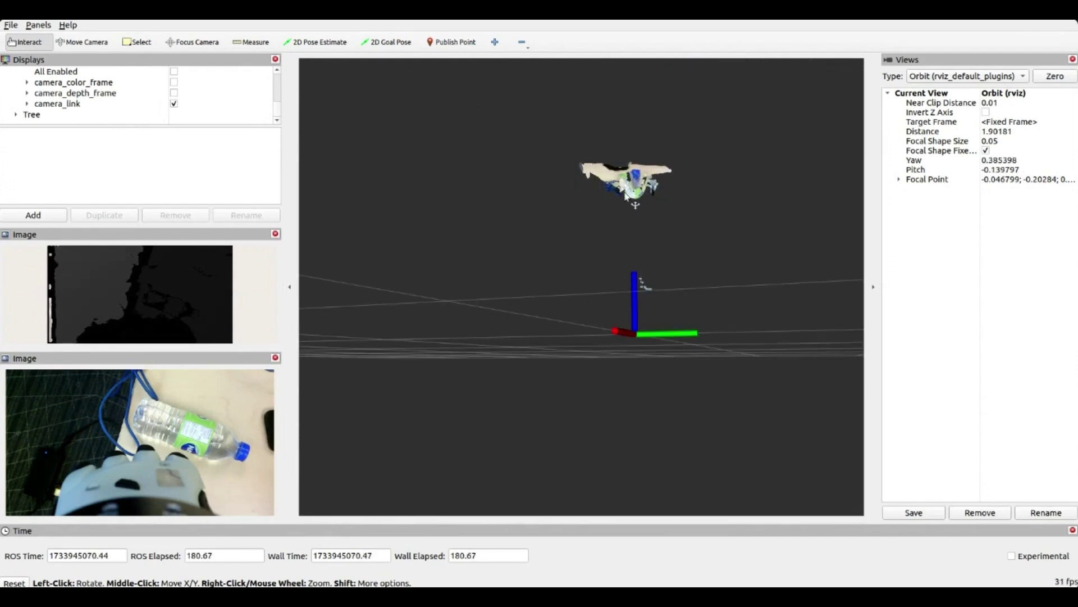
pyautogui.scroll(-2, 623, 216)
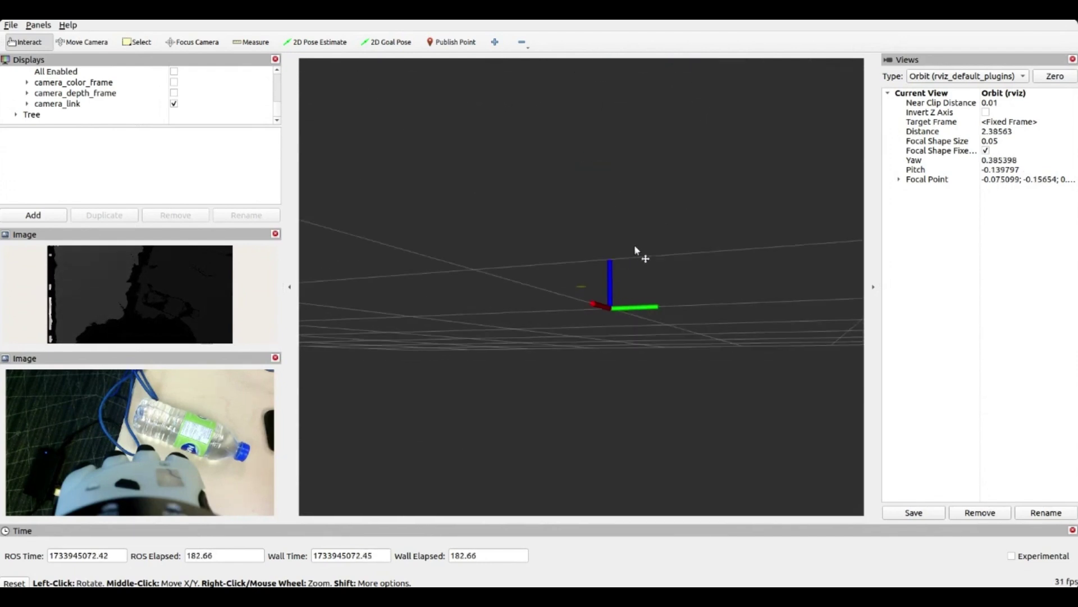